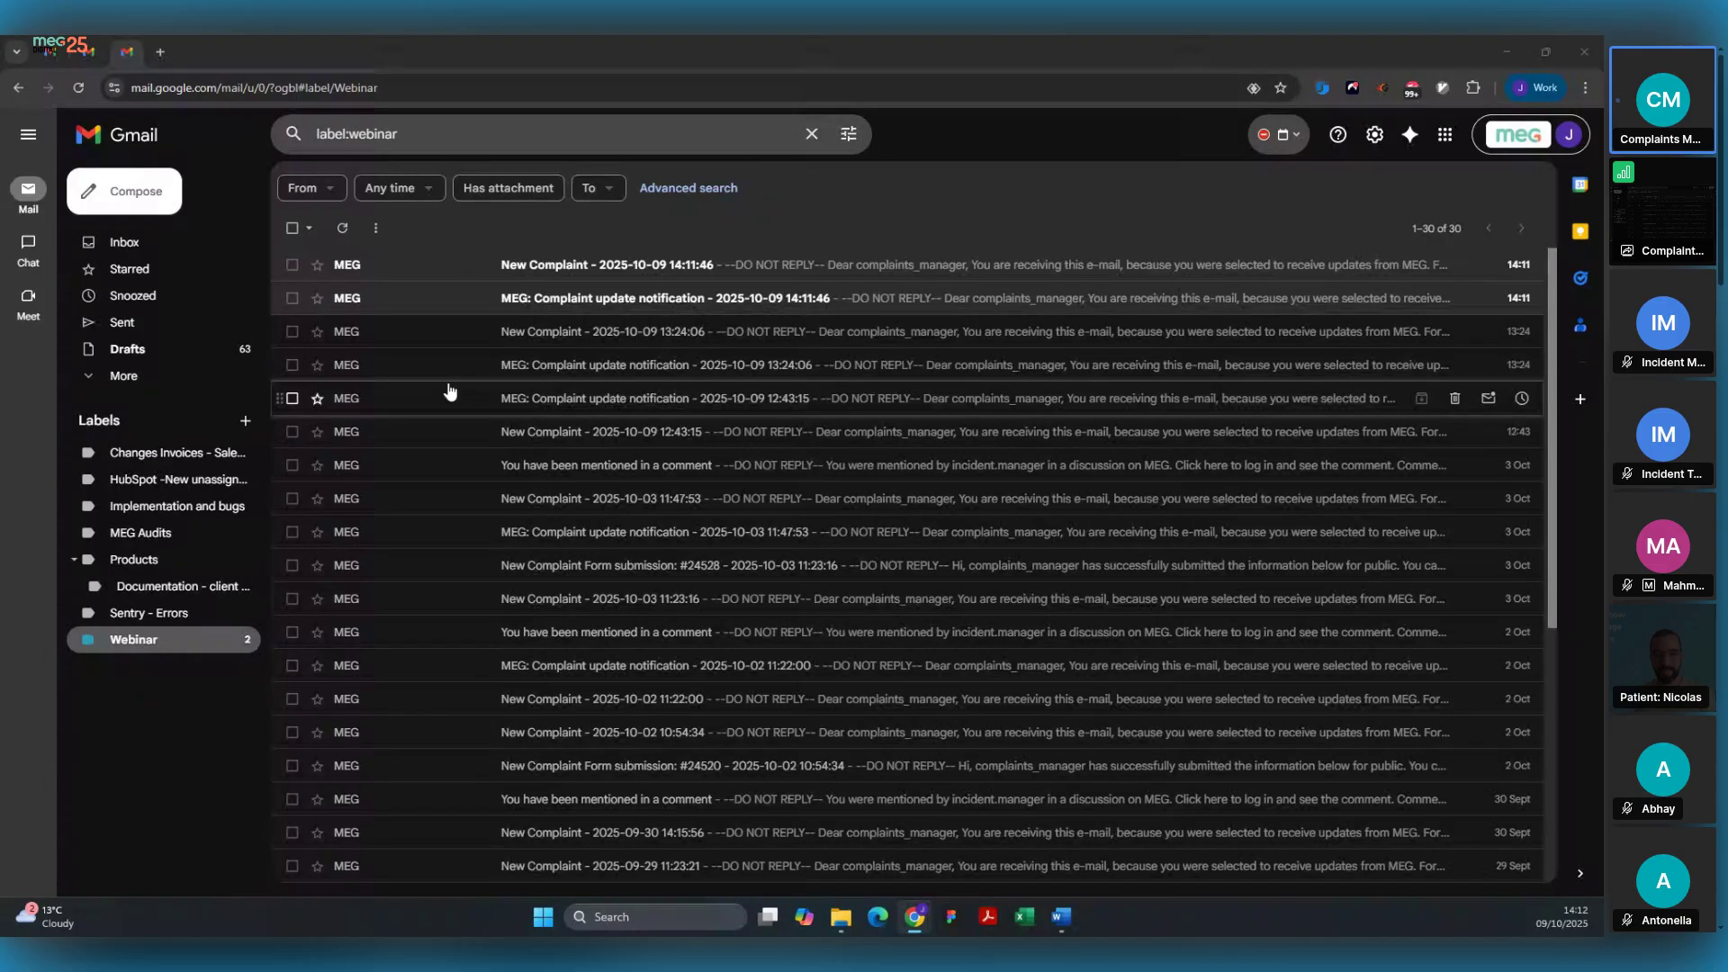
Step: Open the complaint form linked in the newest New Complaint e-mail and enlarge its Complaint detail box to show the full text
click(406, 267)
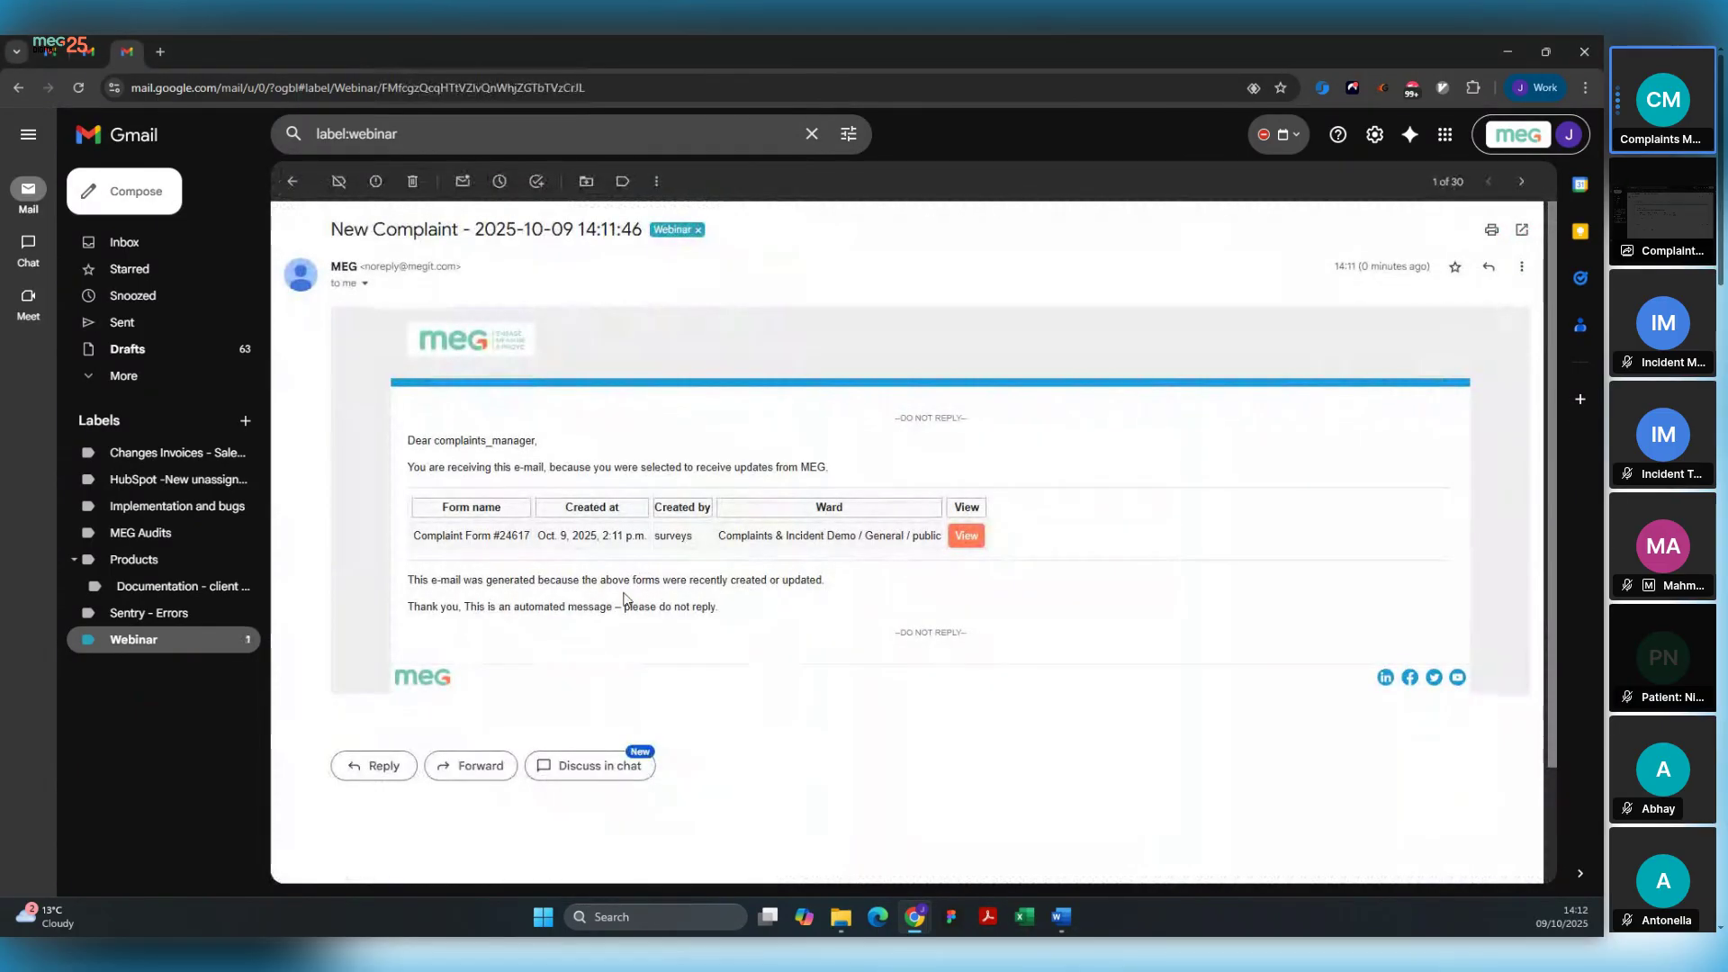
click(967, 537)
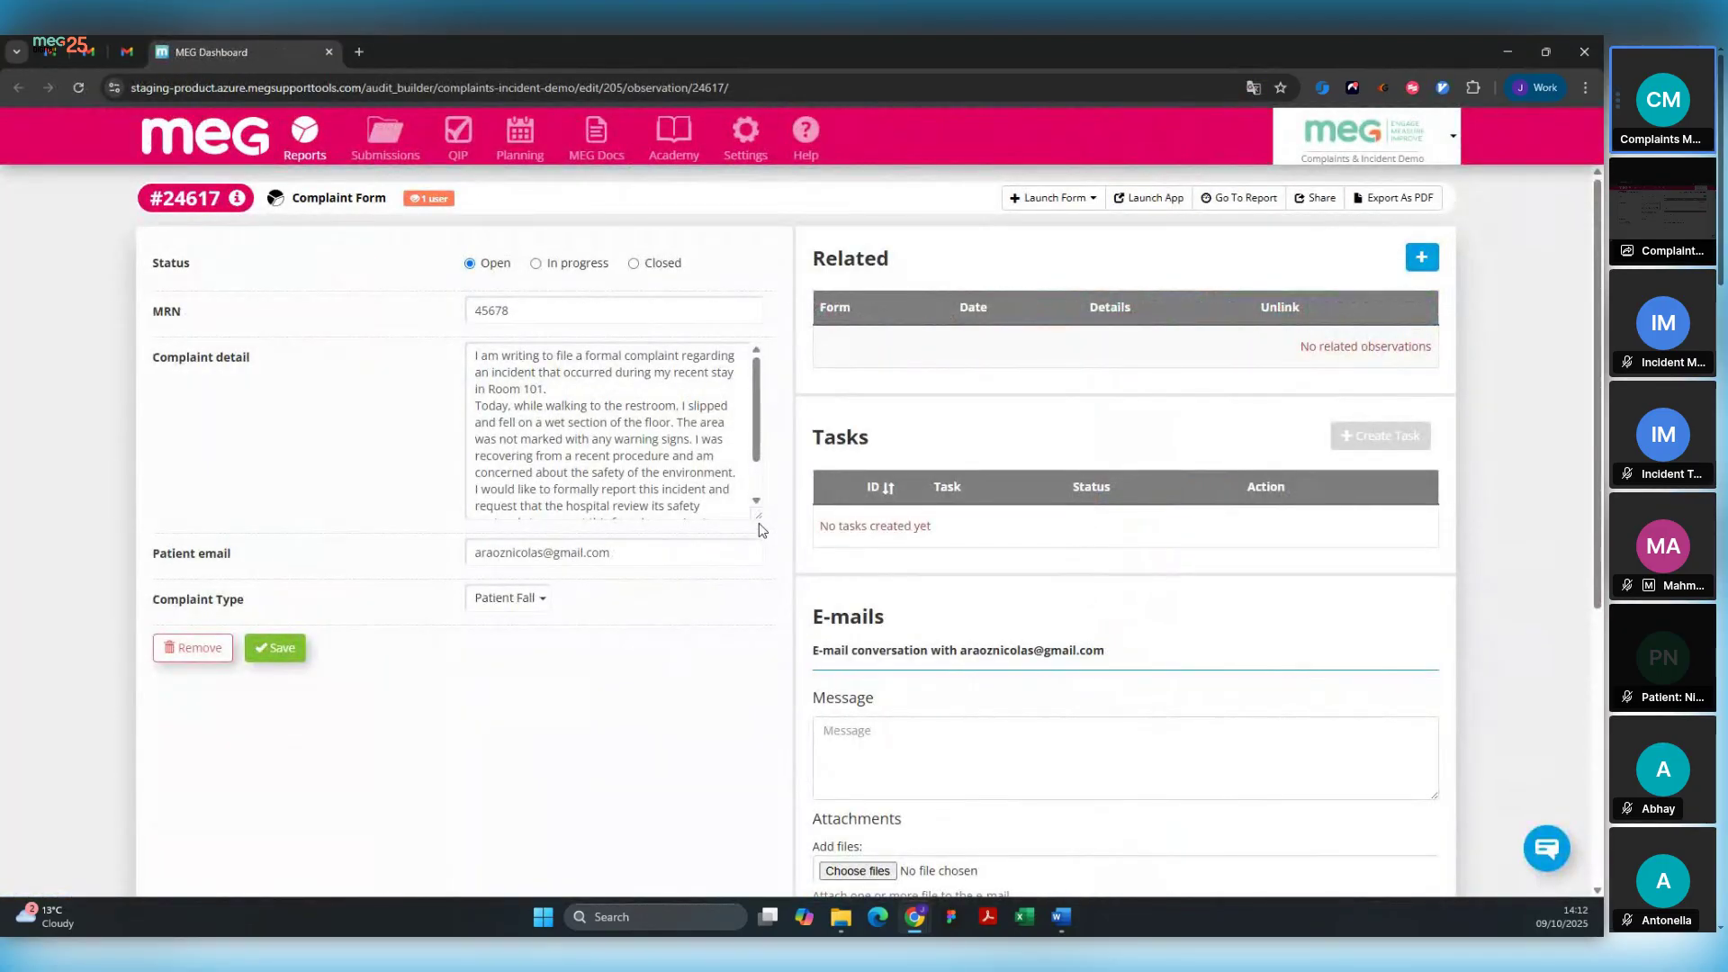
drag(758, 515, 760, 637)
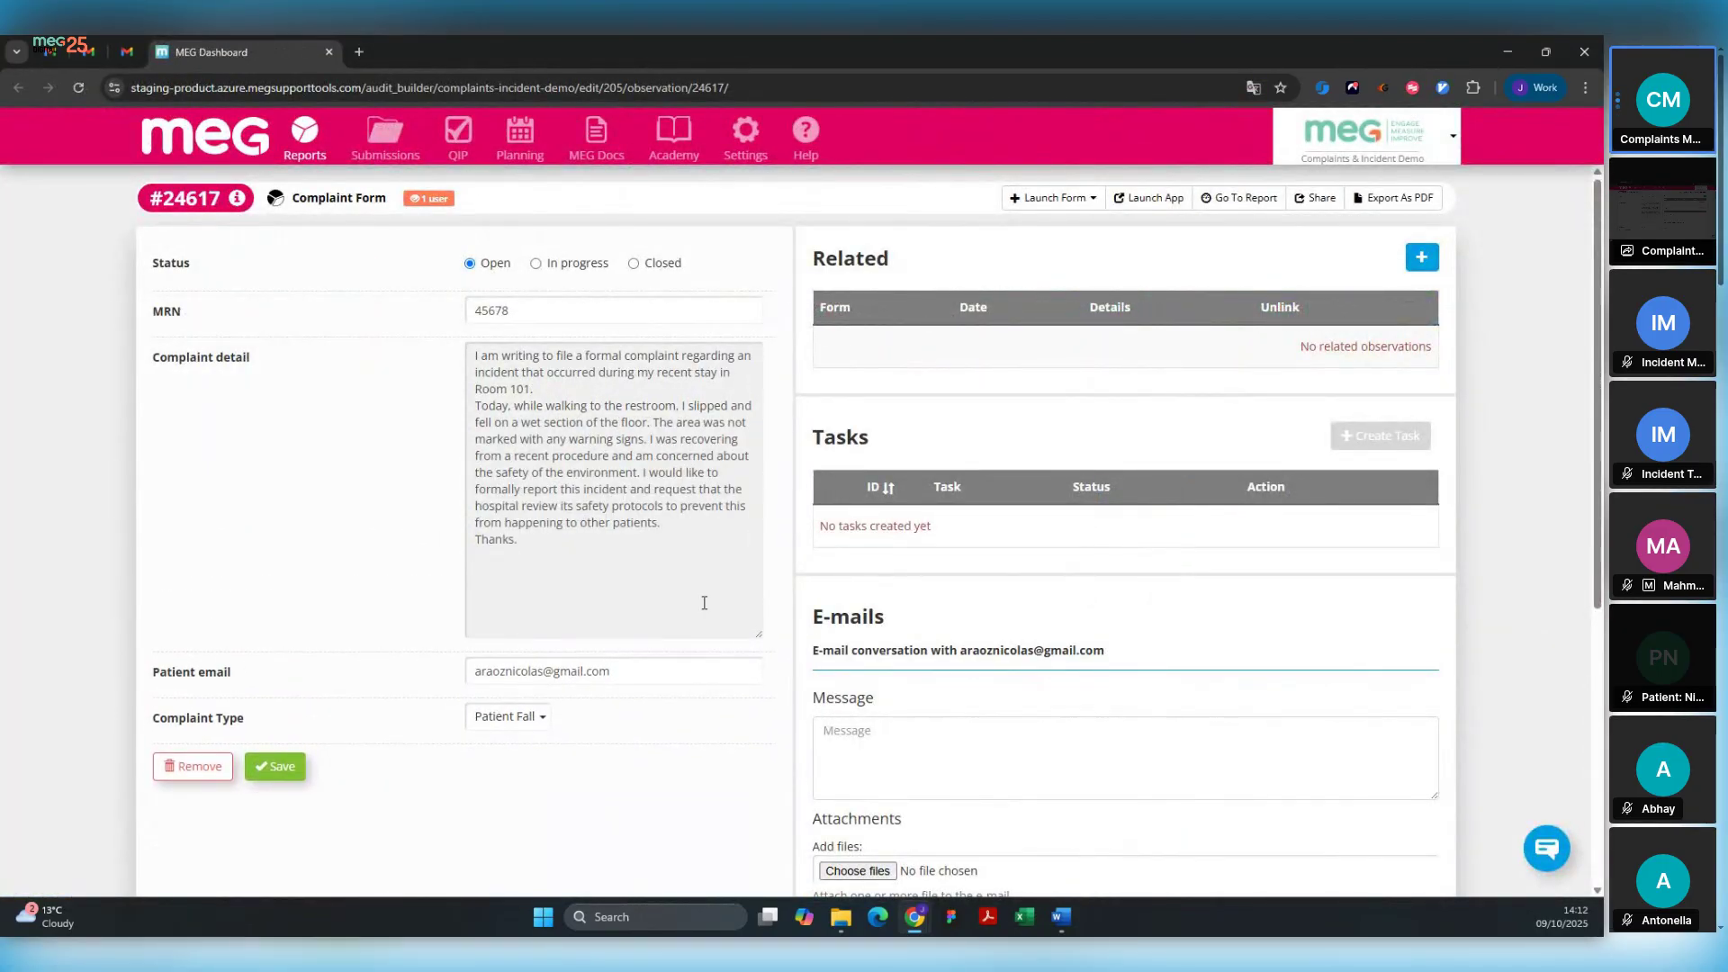
Step: Read the patient's full complaint detail and check the options available for Complaint Type
drag(538, 544, 467, 351)
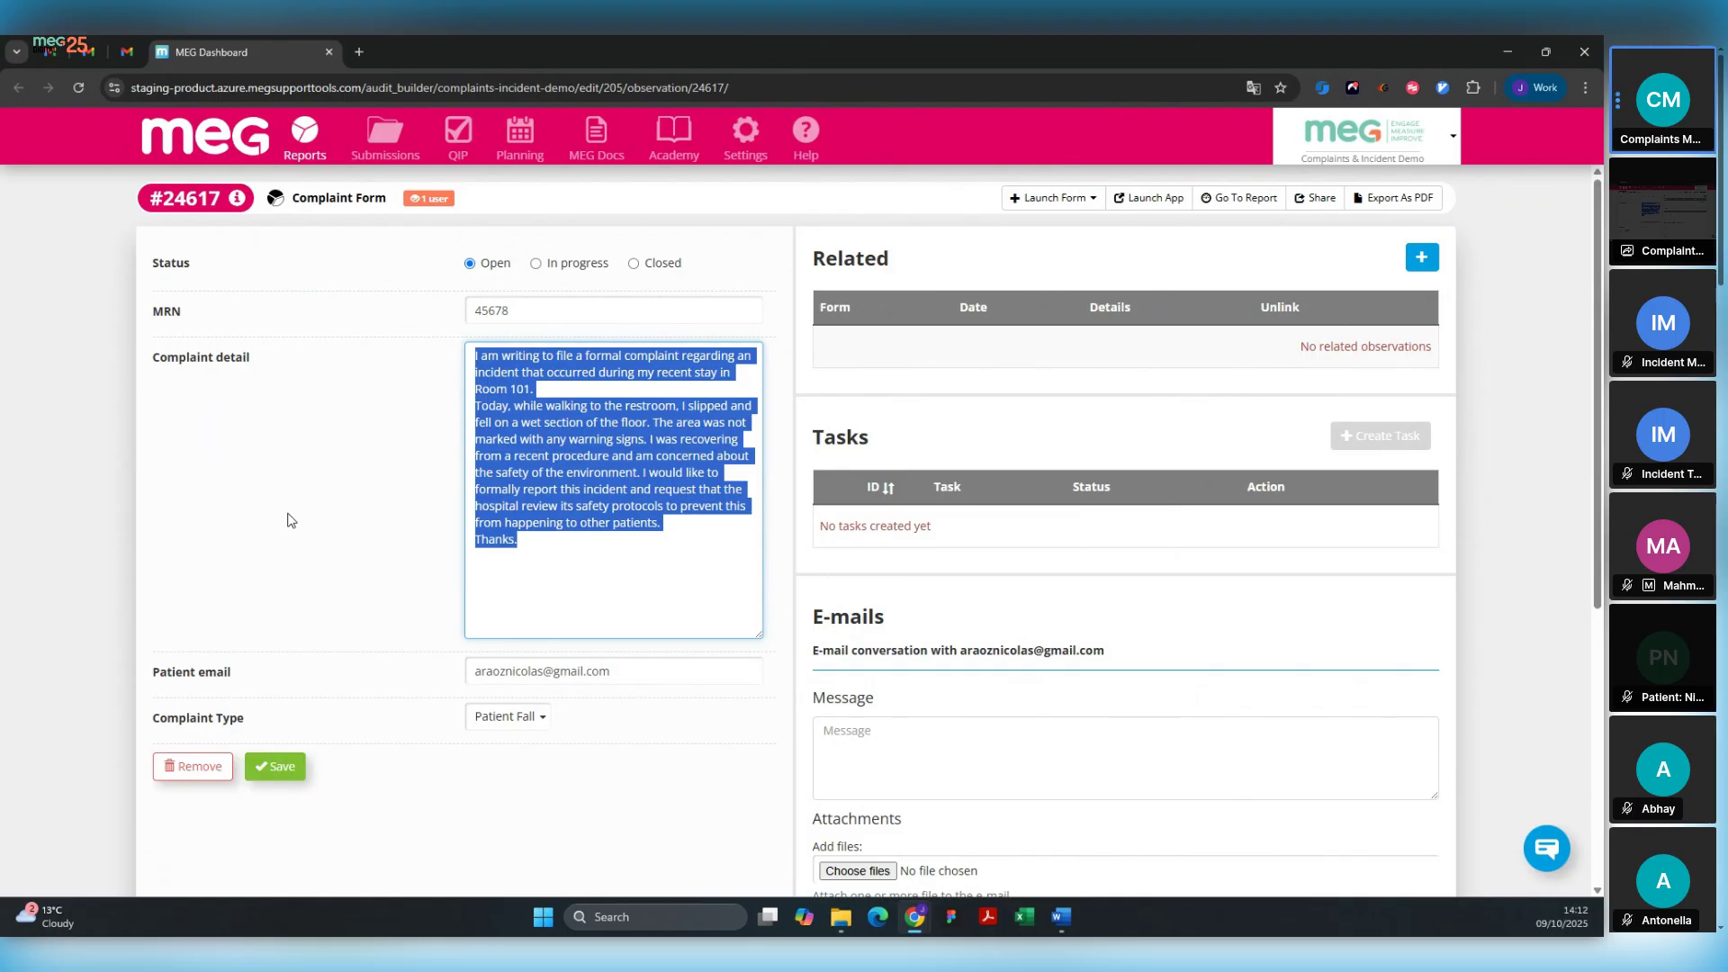
scroll(288, 520, down, 2)
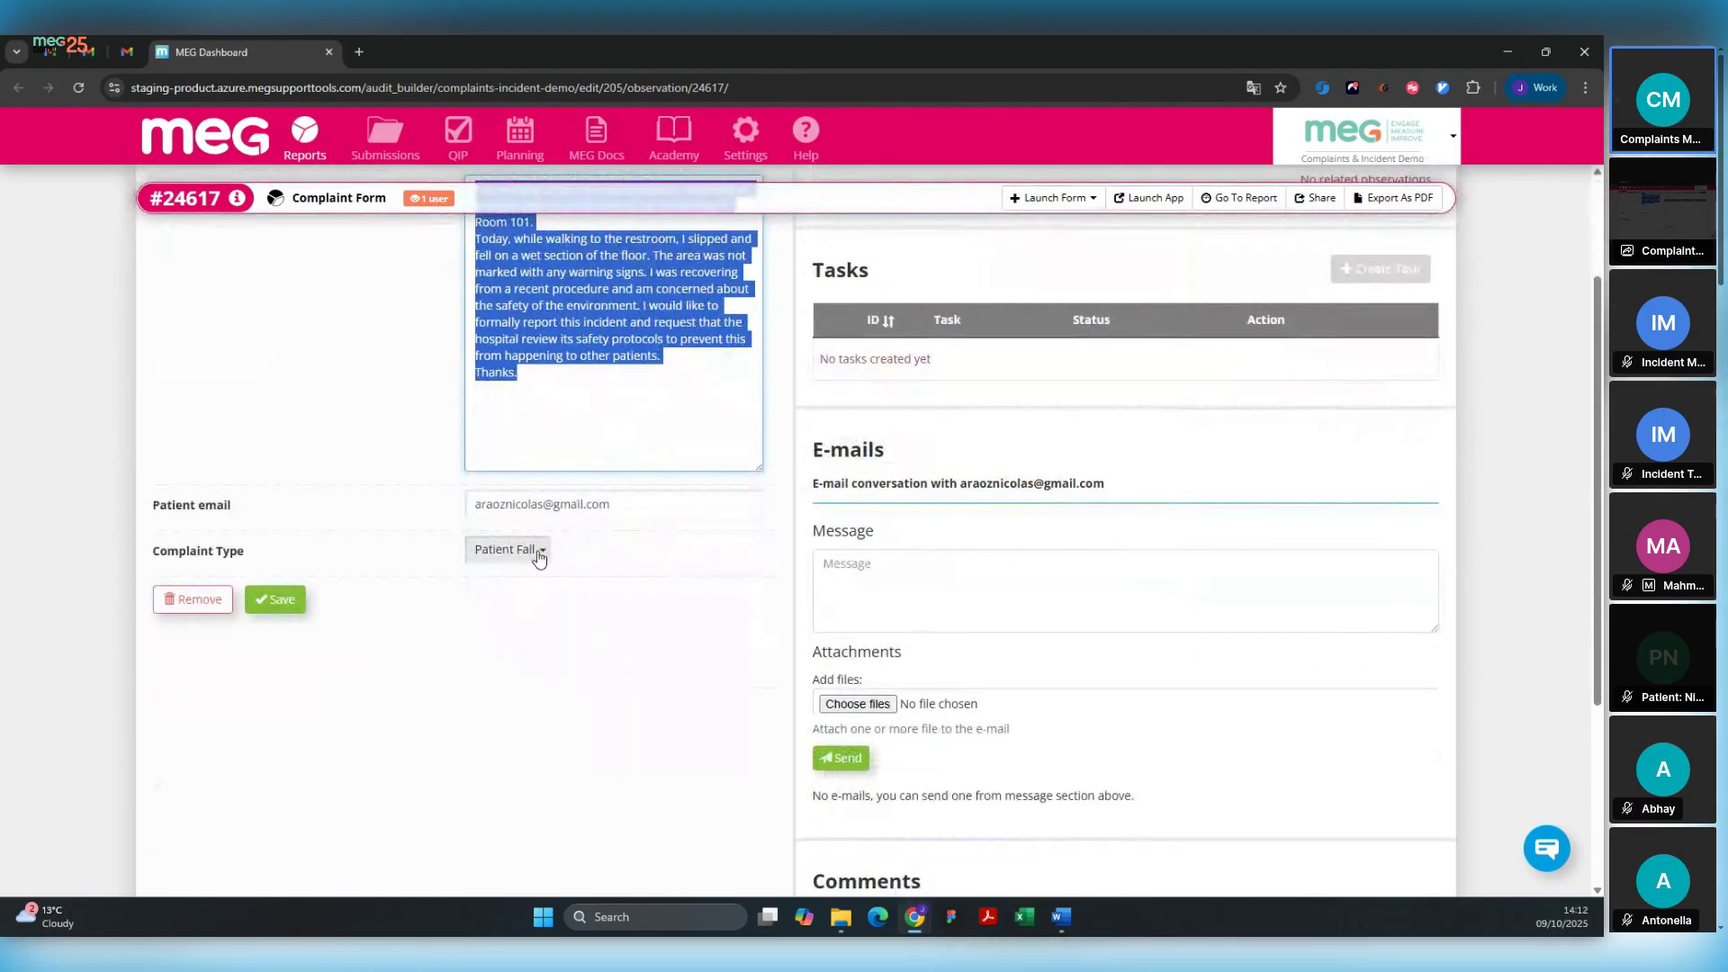
click(538, 553)
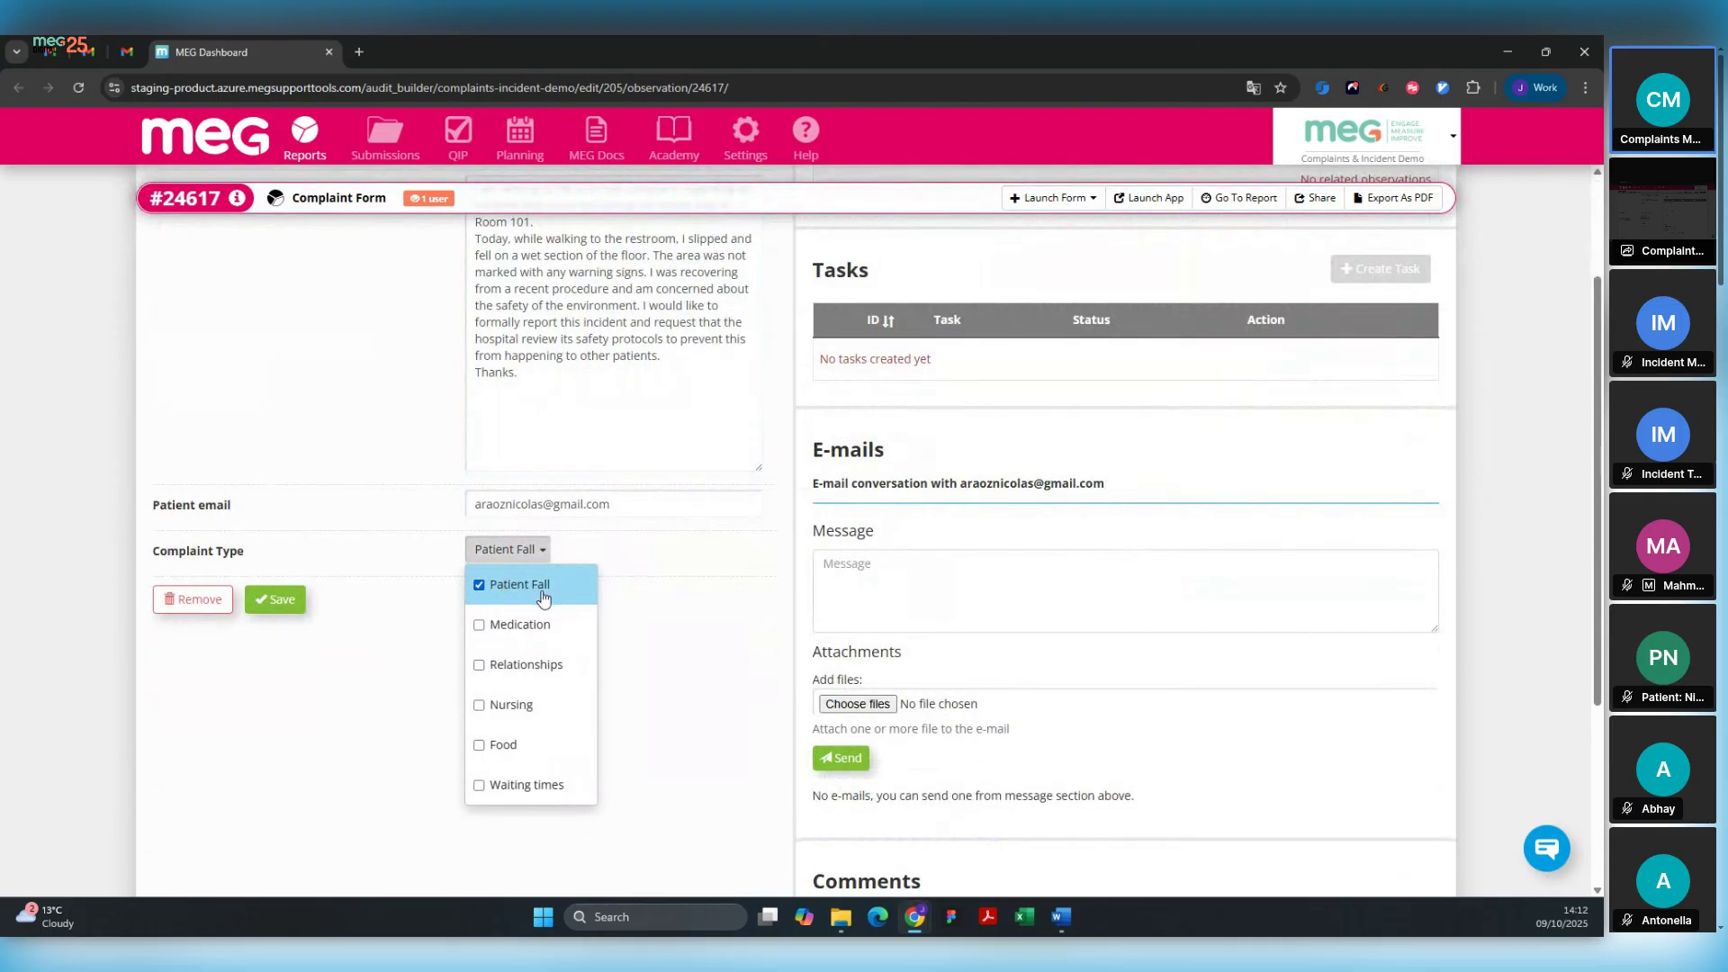
click(617, 566)
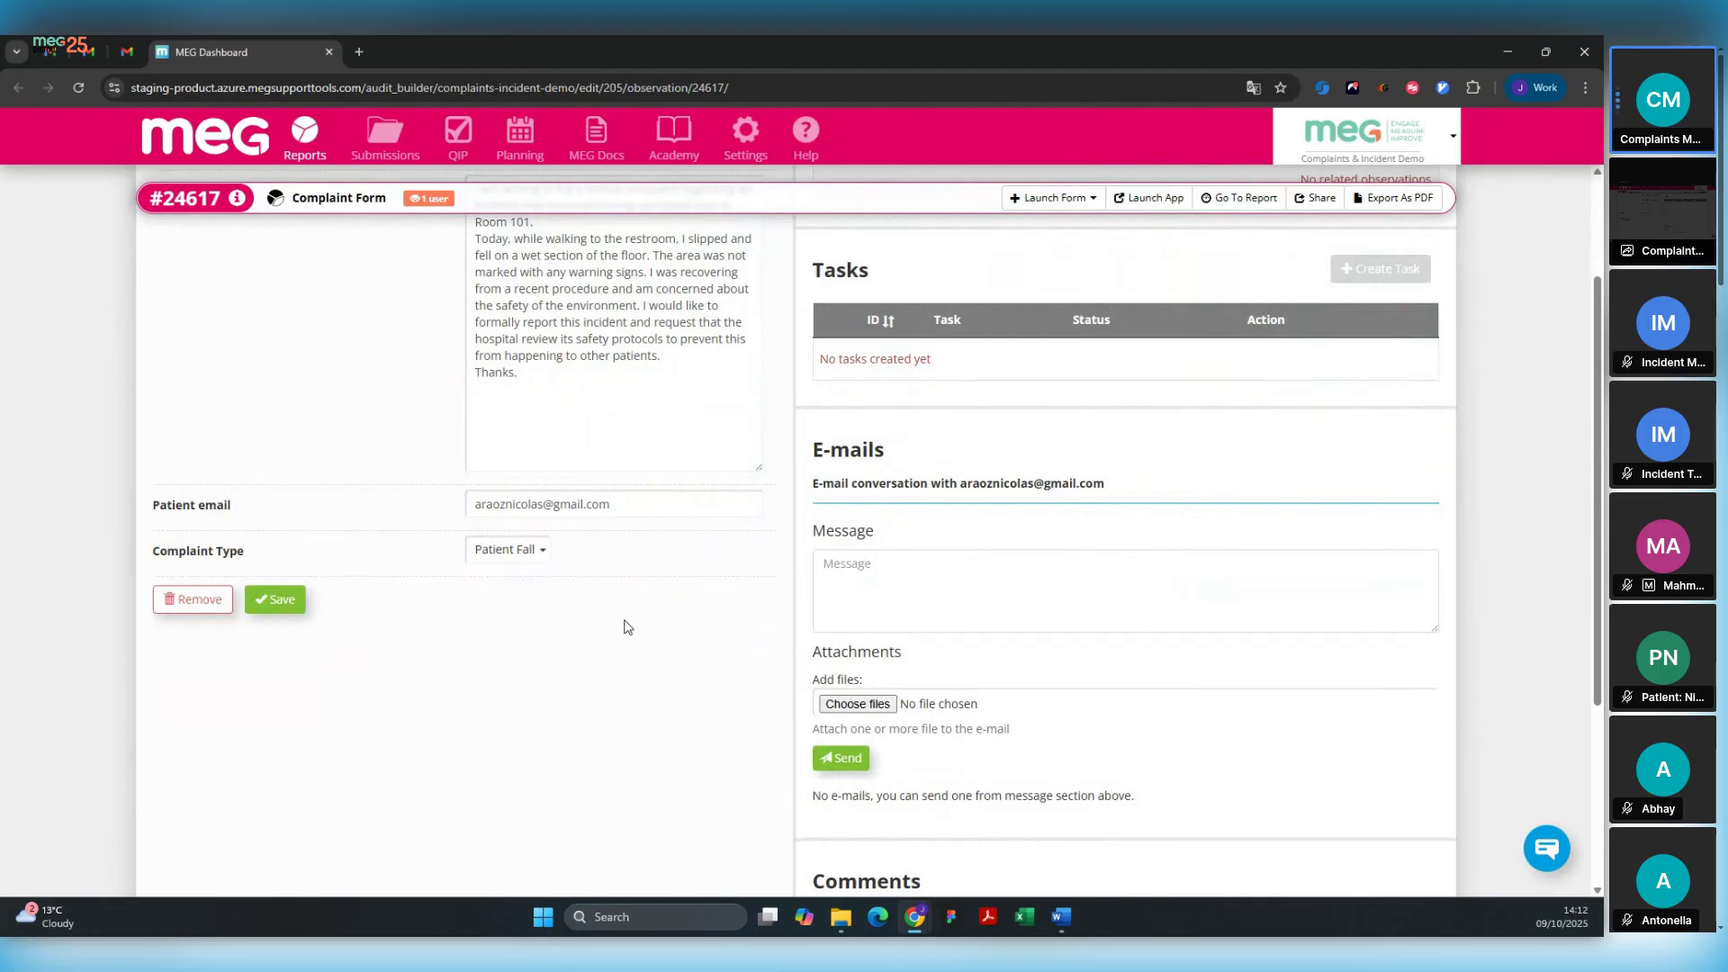
scroll(625, 621, up, 2)
drag(538, 561, 464, 353)
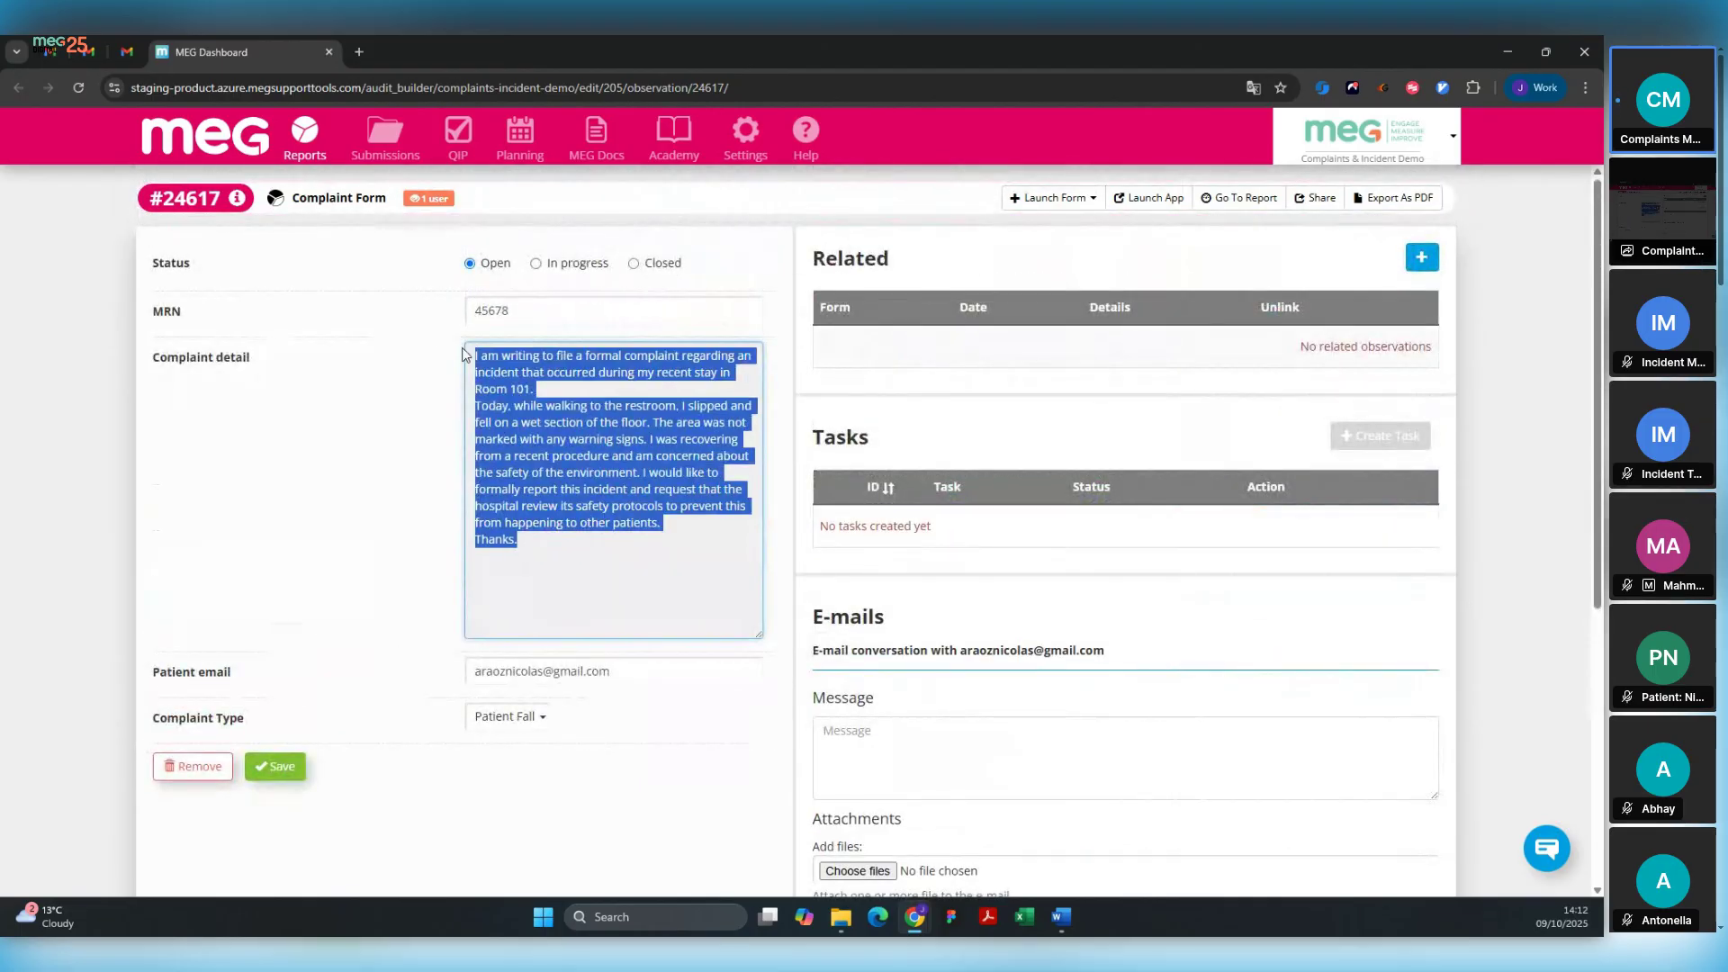
click(566, 563)
drag(559, 550, 465, 362)
scroll(1161, 567, down, 2)
scroll(1161, 567, down, 3)
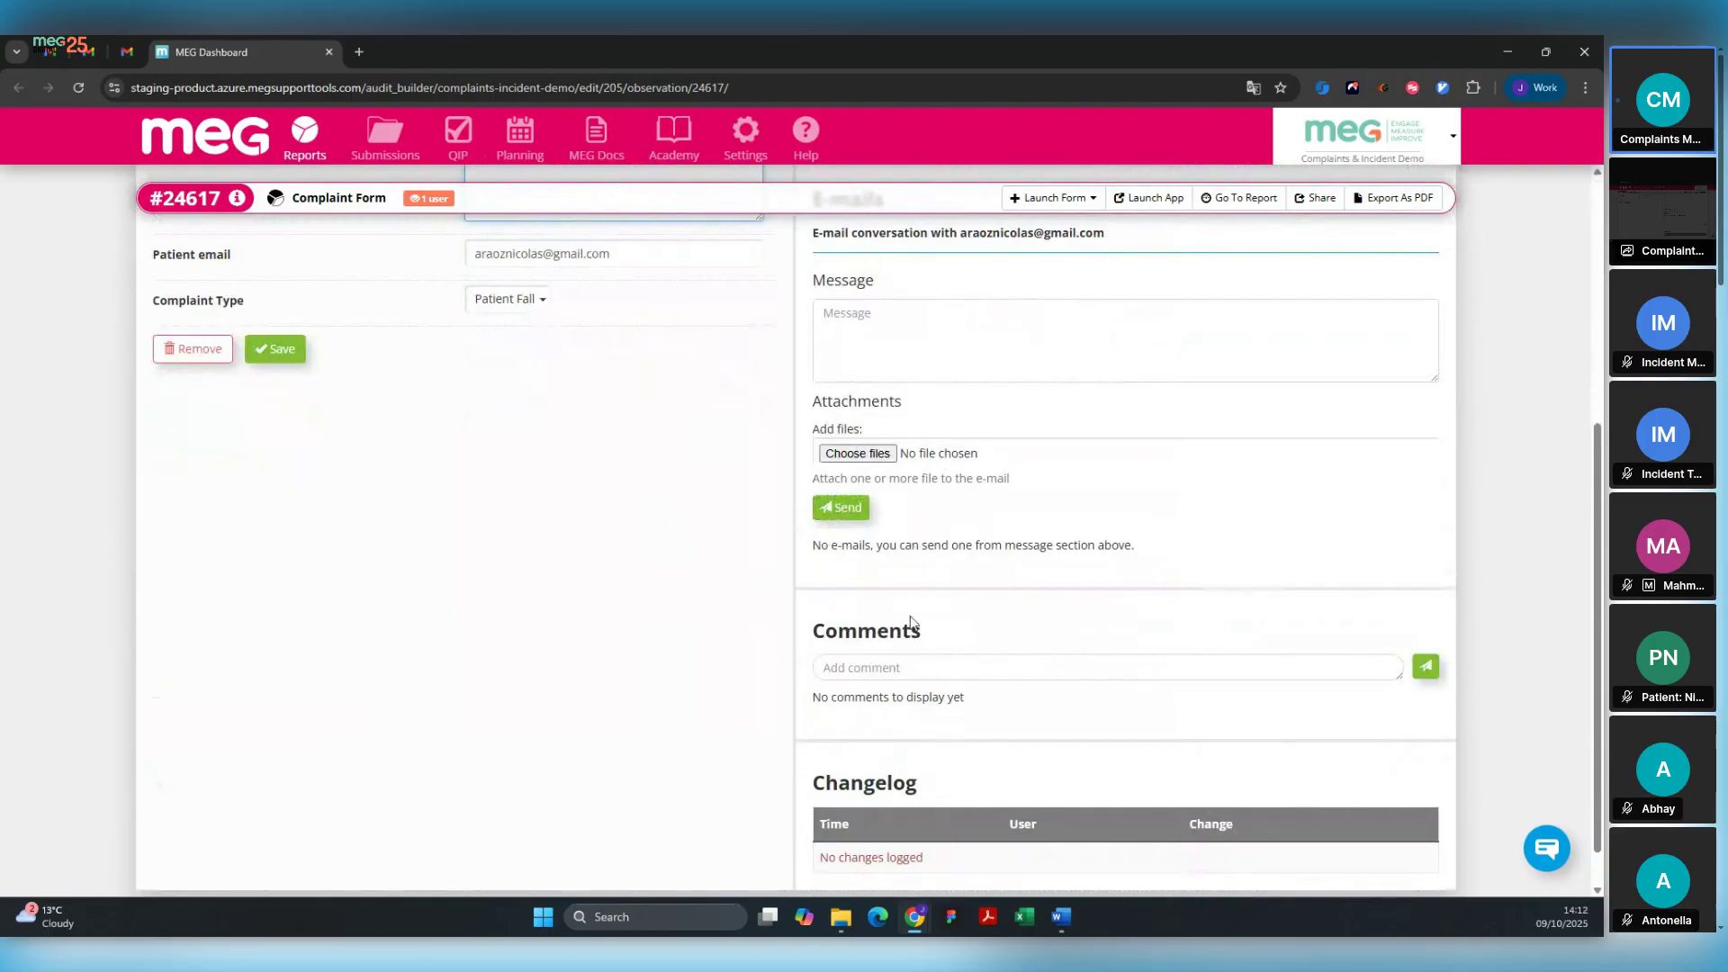
click(923, 668)
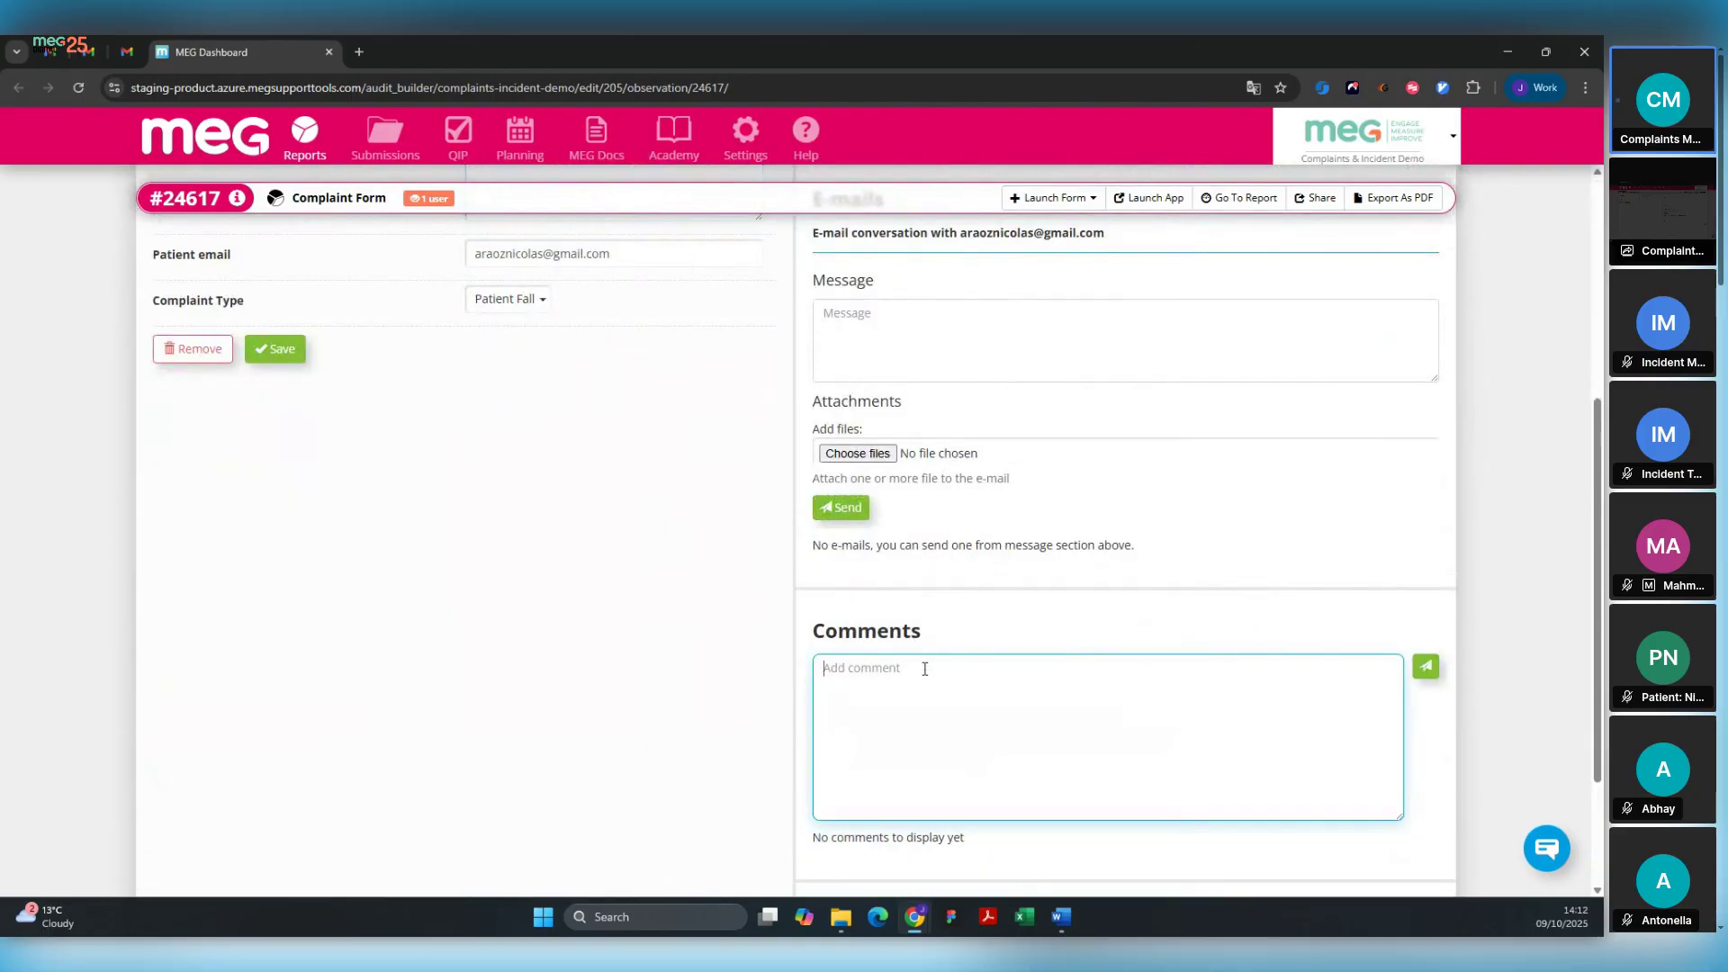
text(@incident)
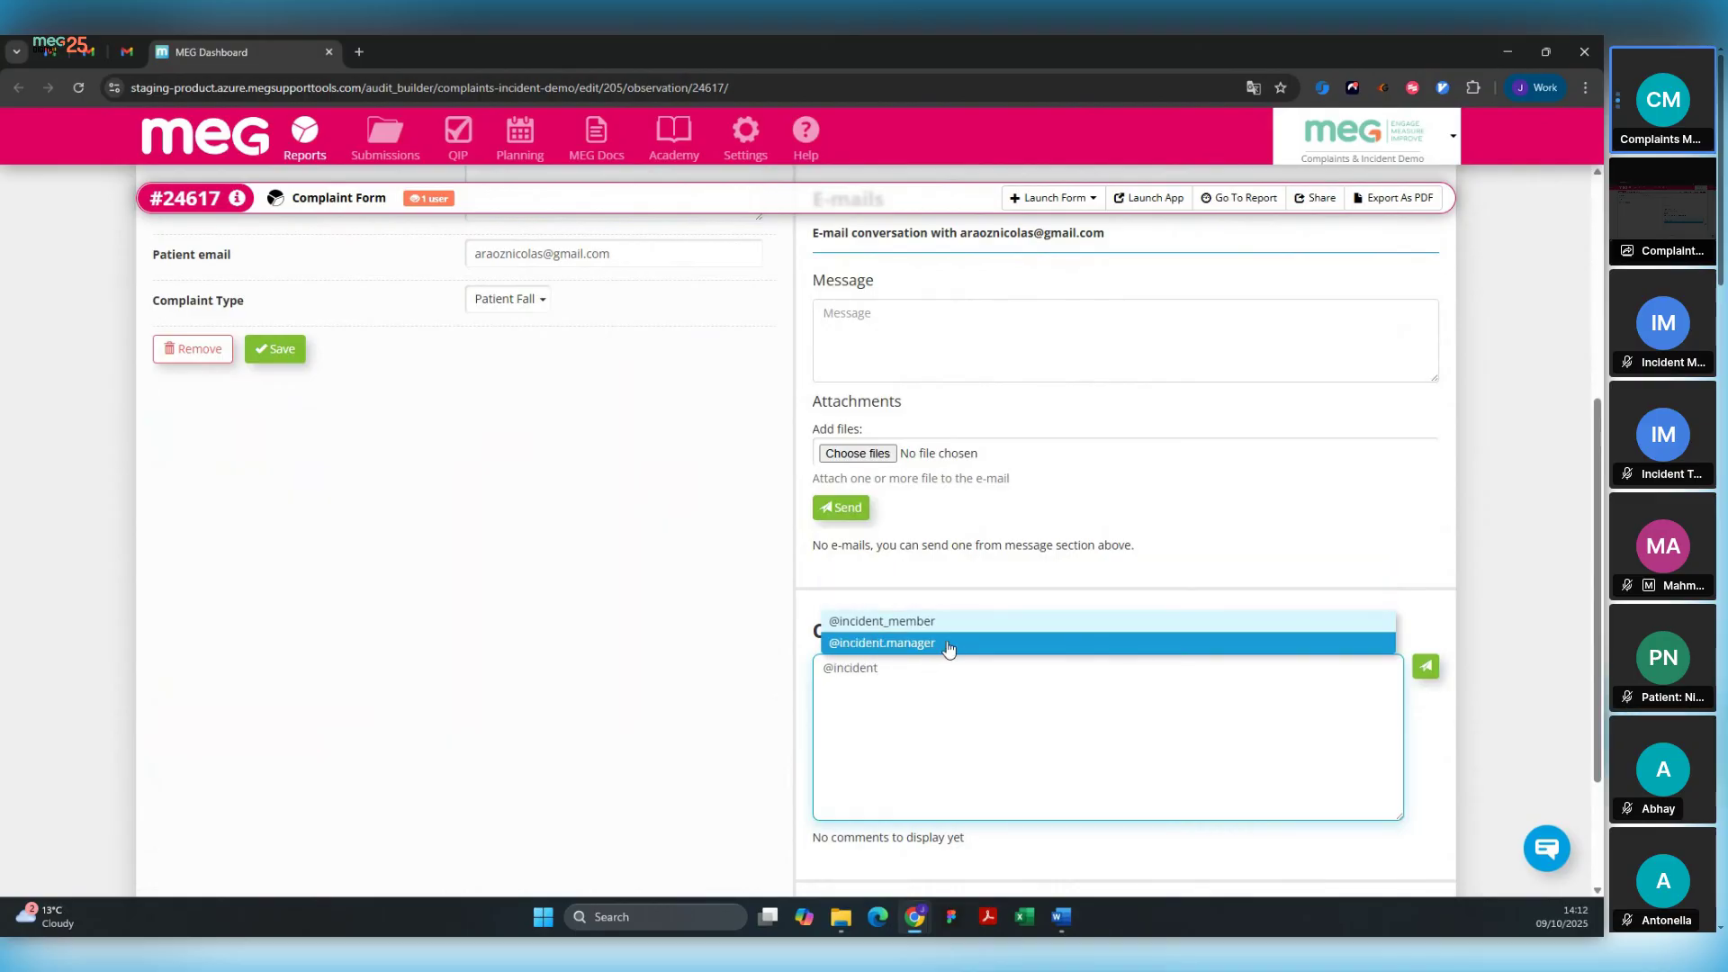
click(947, 644)
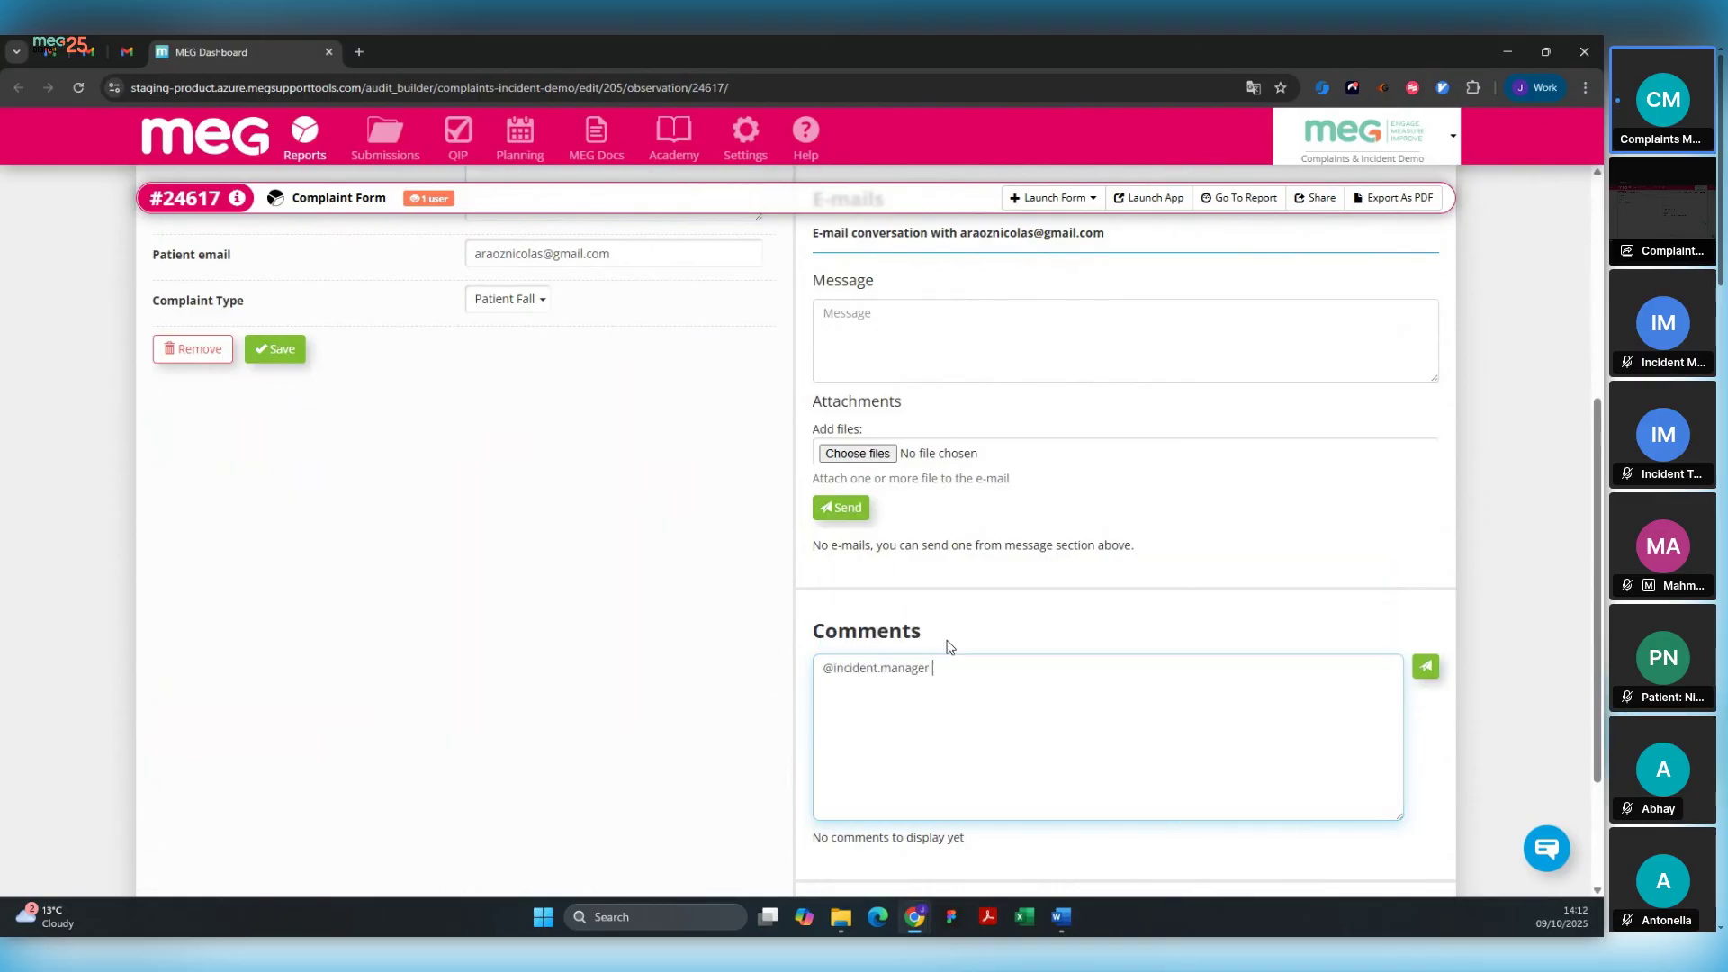
text(were you aware of this fall?)
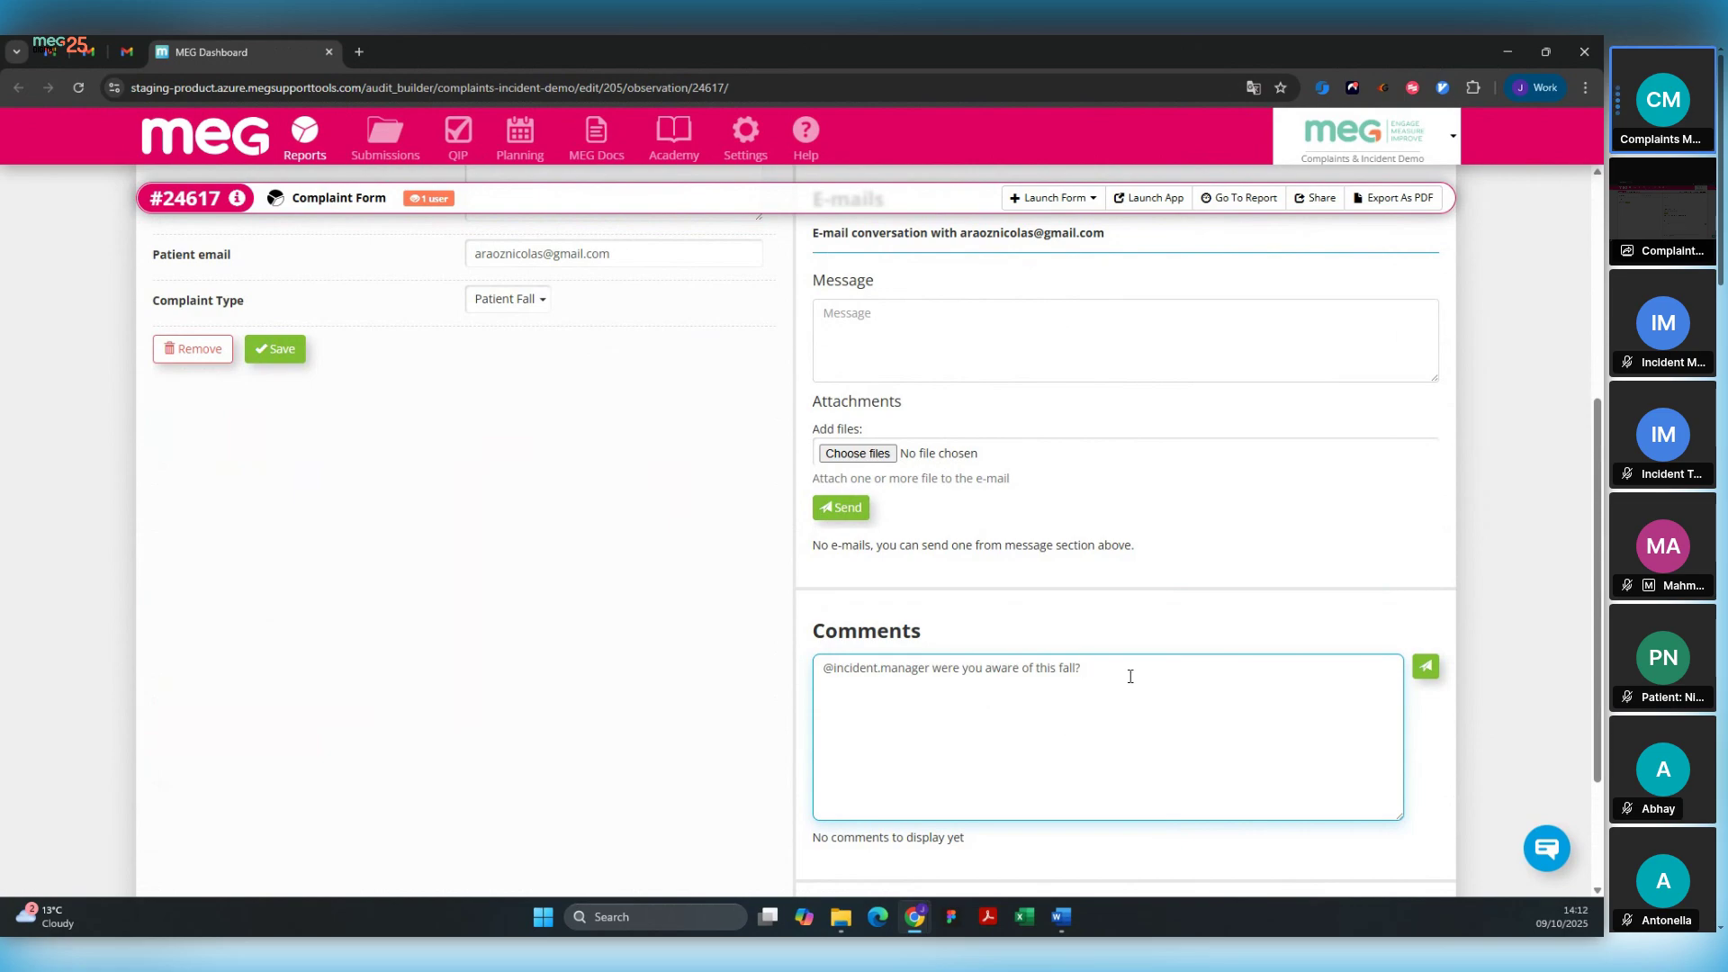
click(1426, 669)
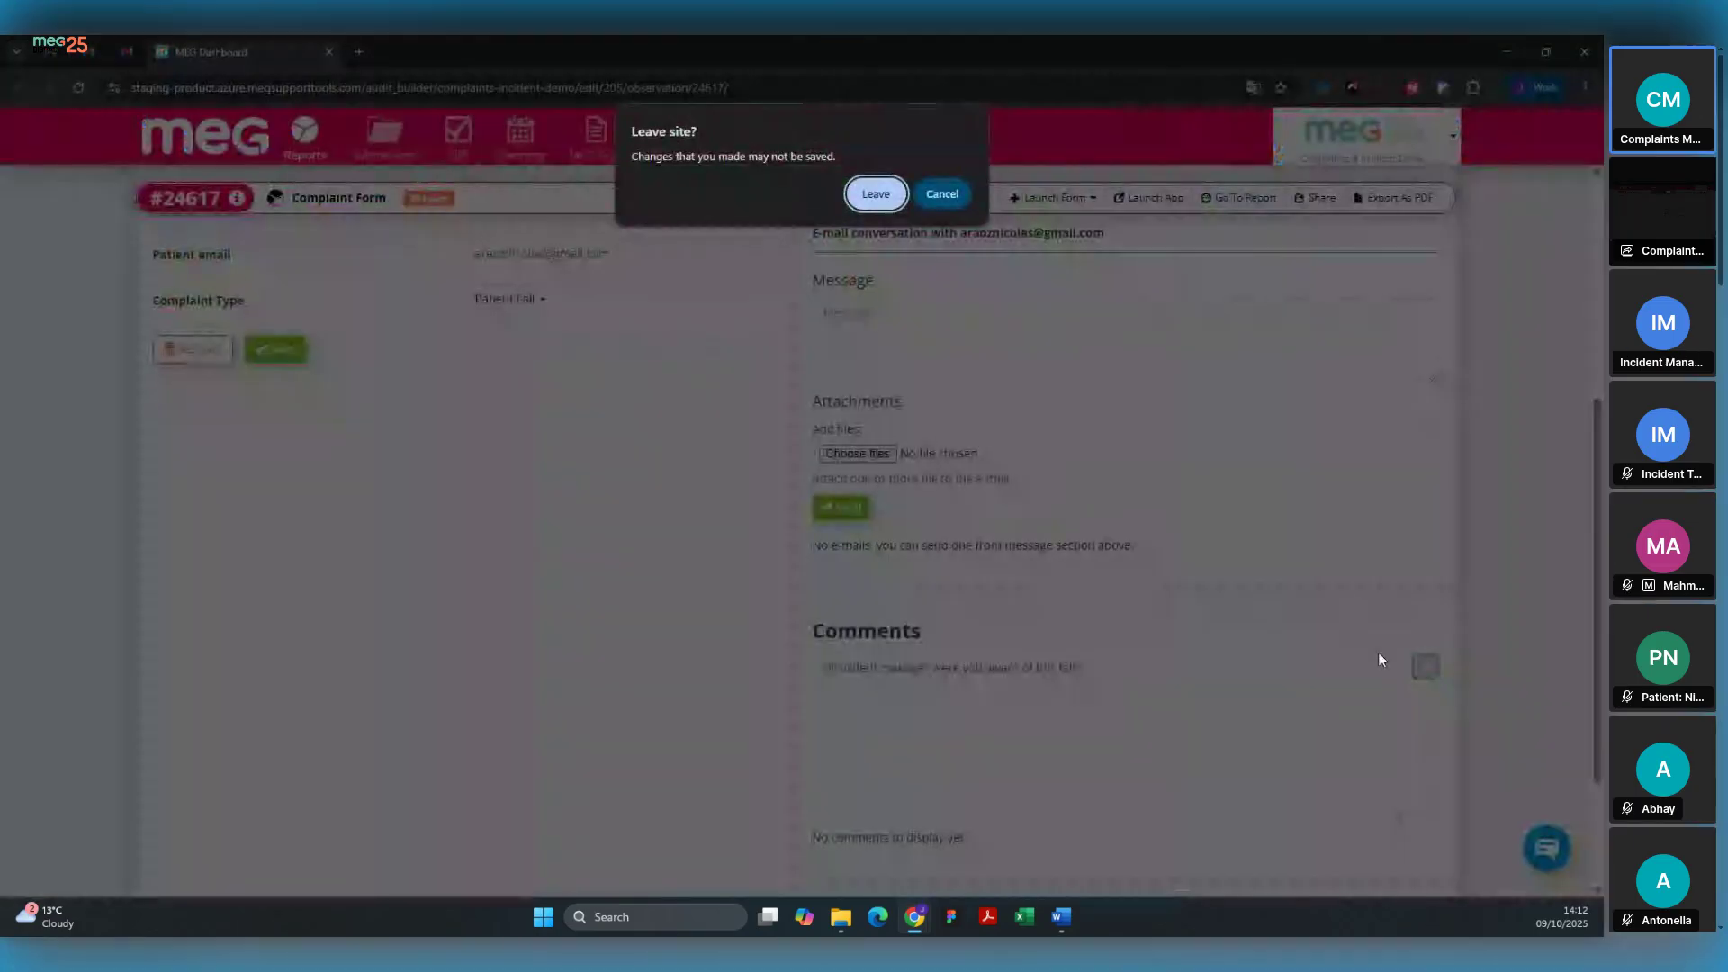
click(874, 195)
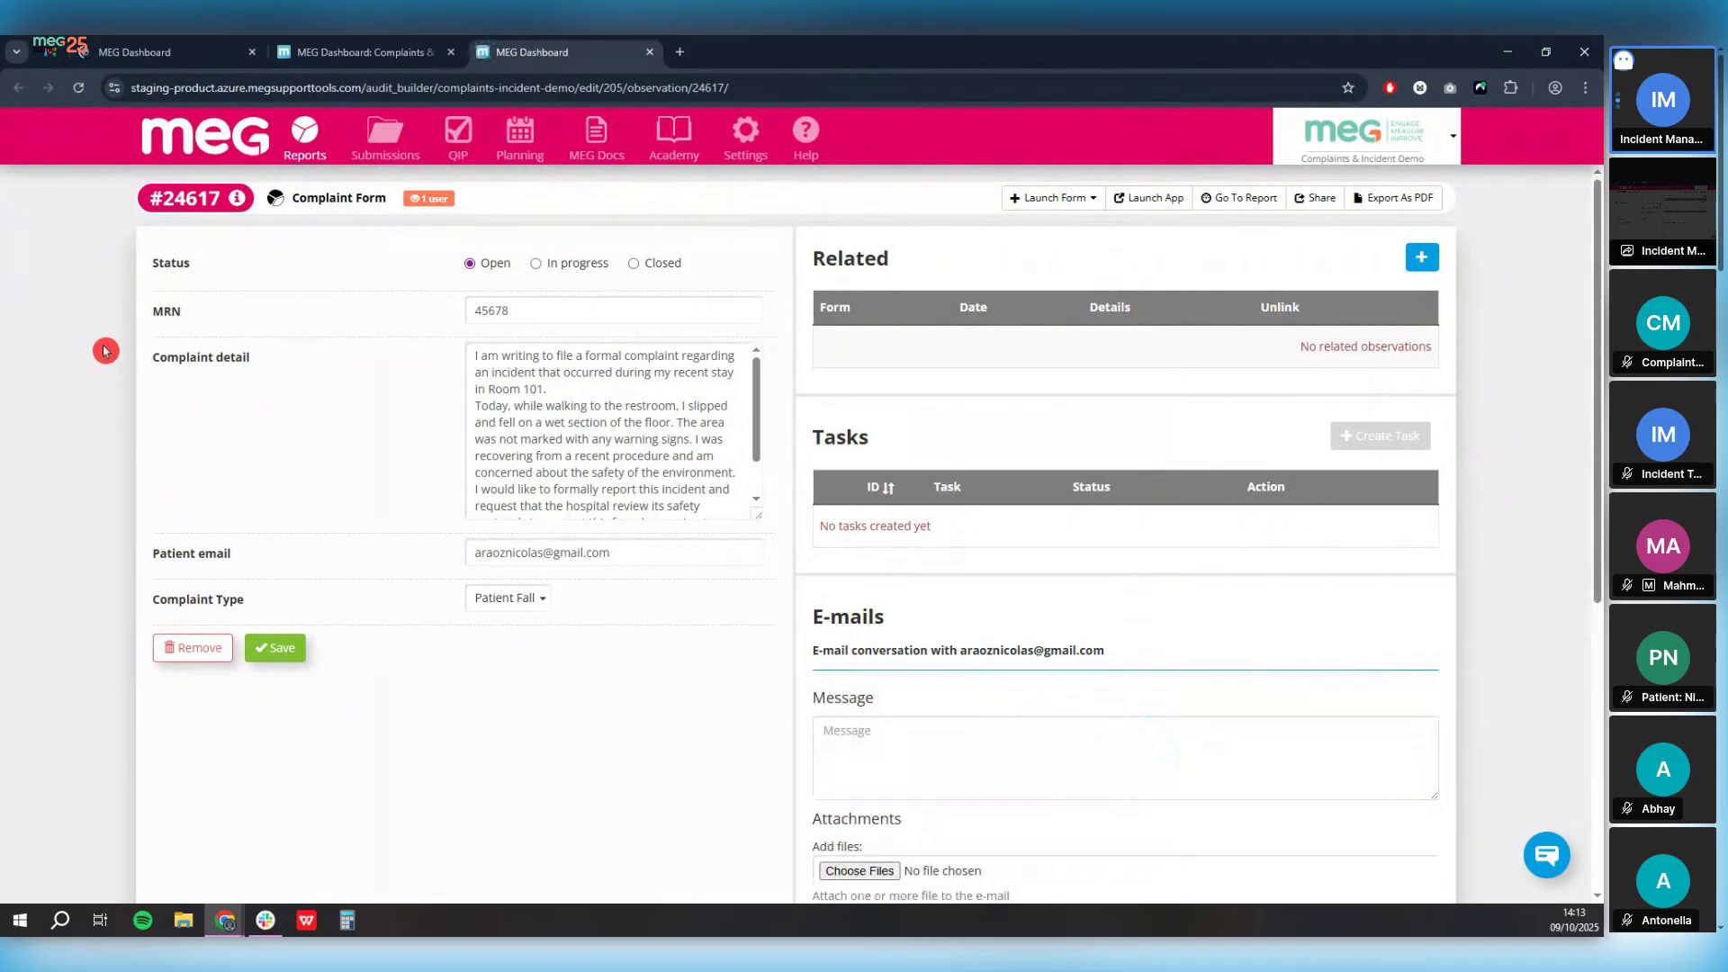
Step: As the incident manager, examine the comment on the complaint, its detail text, the MRN and the related observations
scroll(106, 351, down, 5)
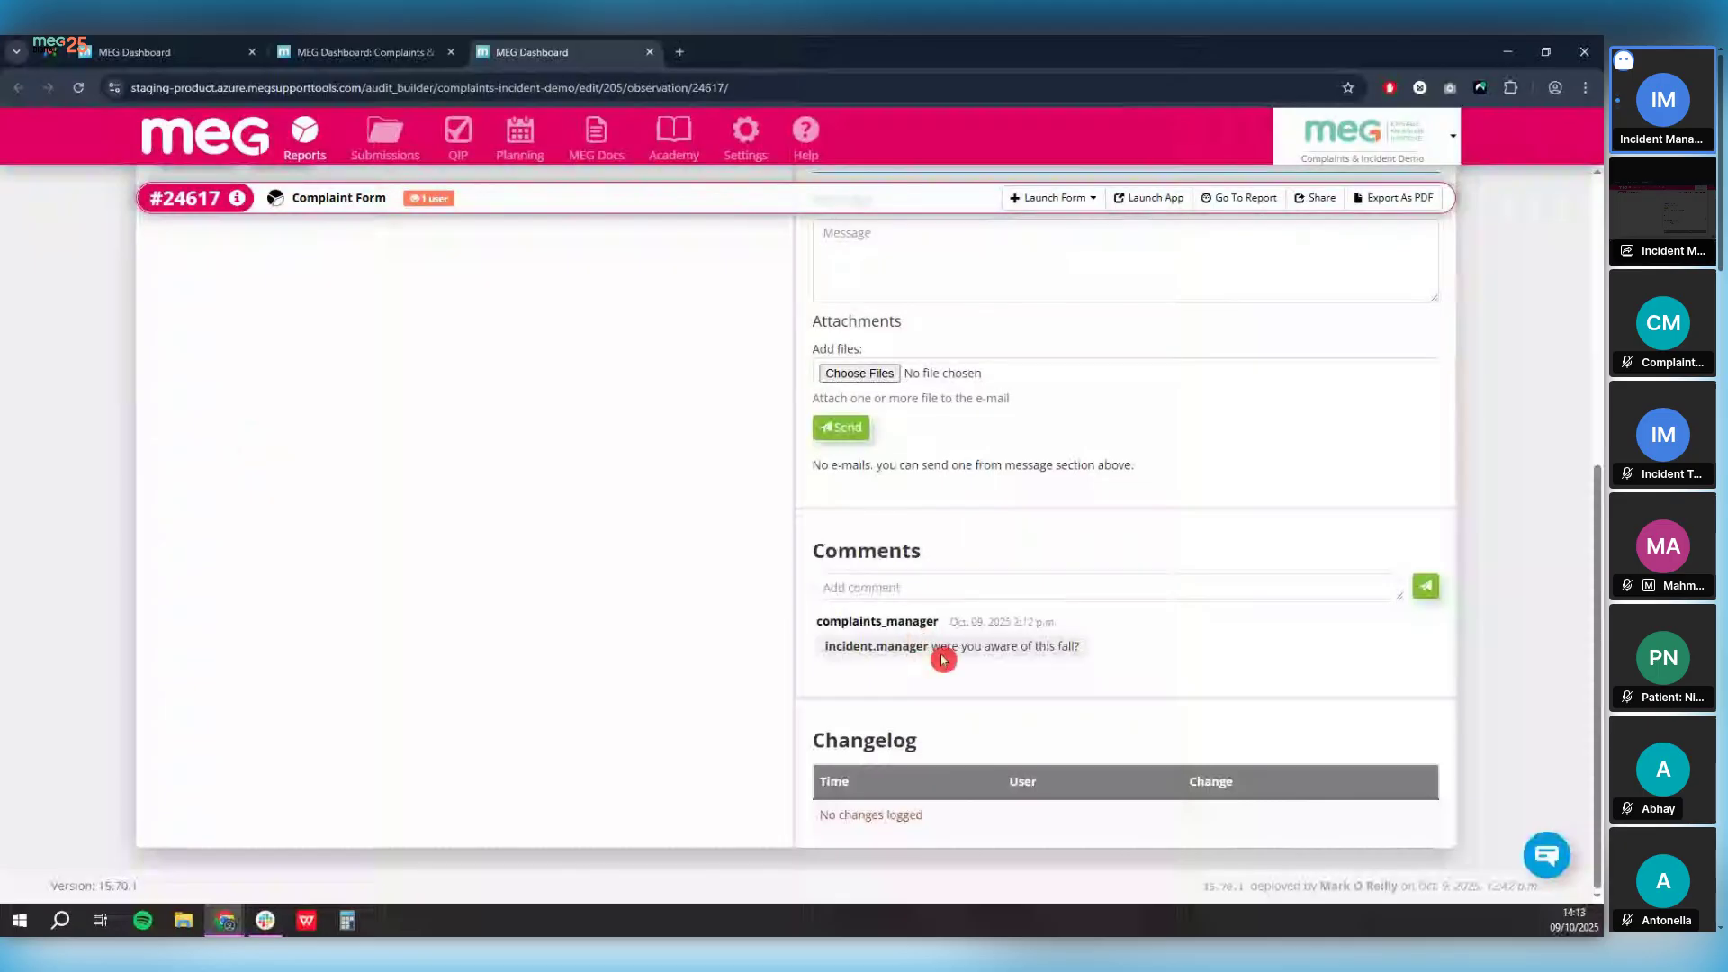
scroll(702, 628, up, 5)
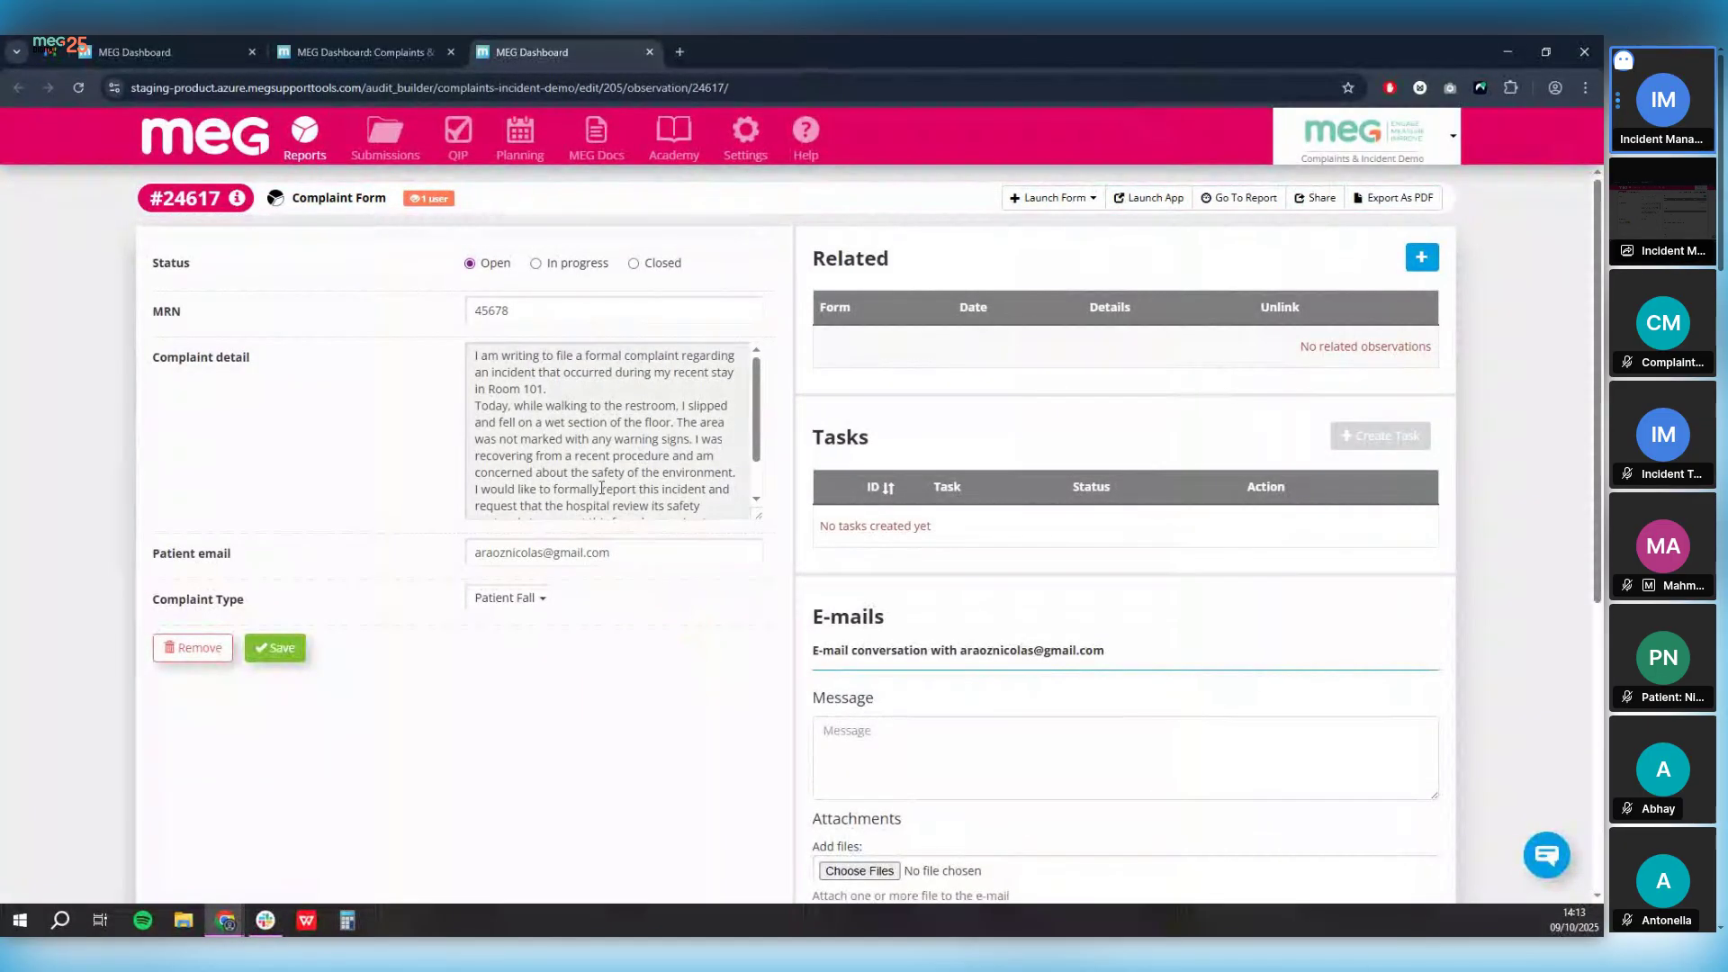
scroll(583, 387, down, 1)
scroll(583, 394, up, 2)
scroll(914, 394, down, 3)
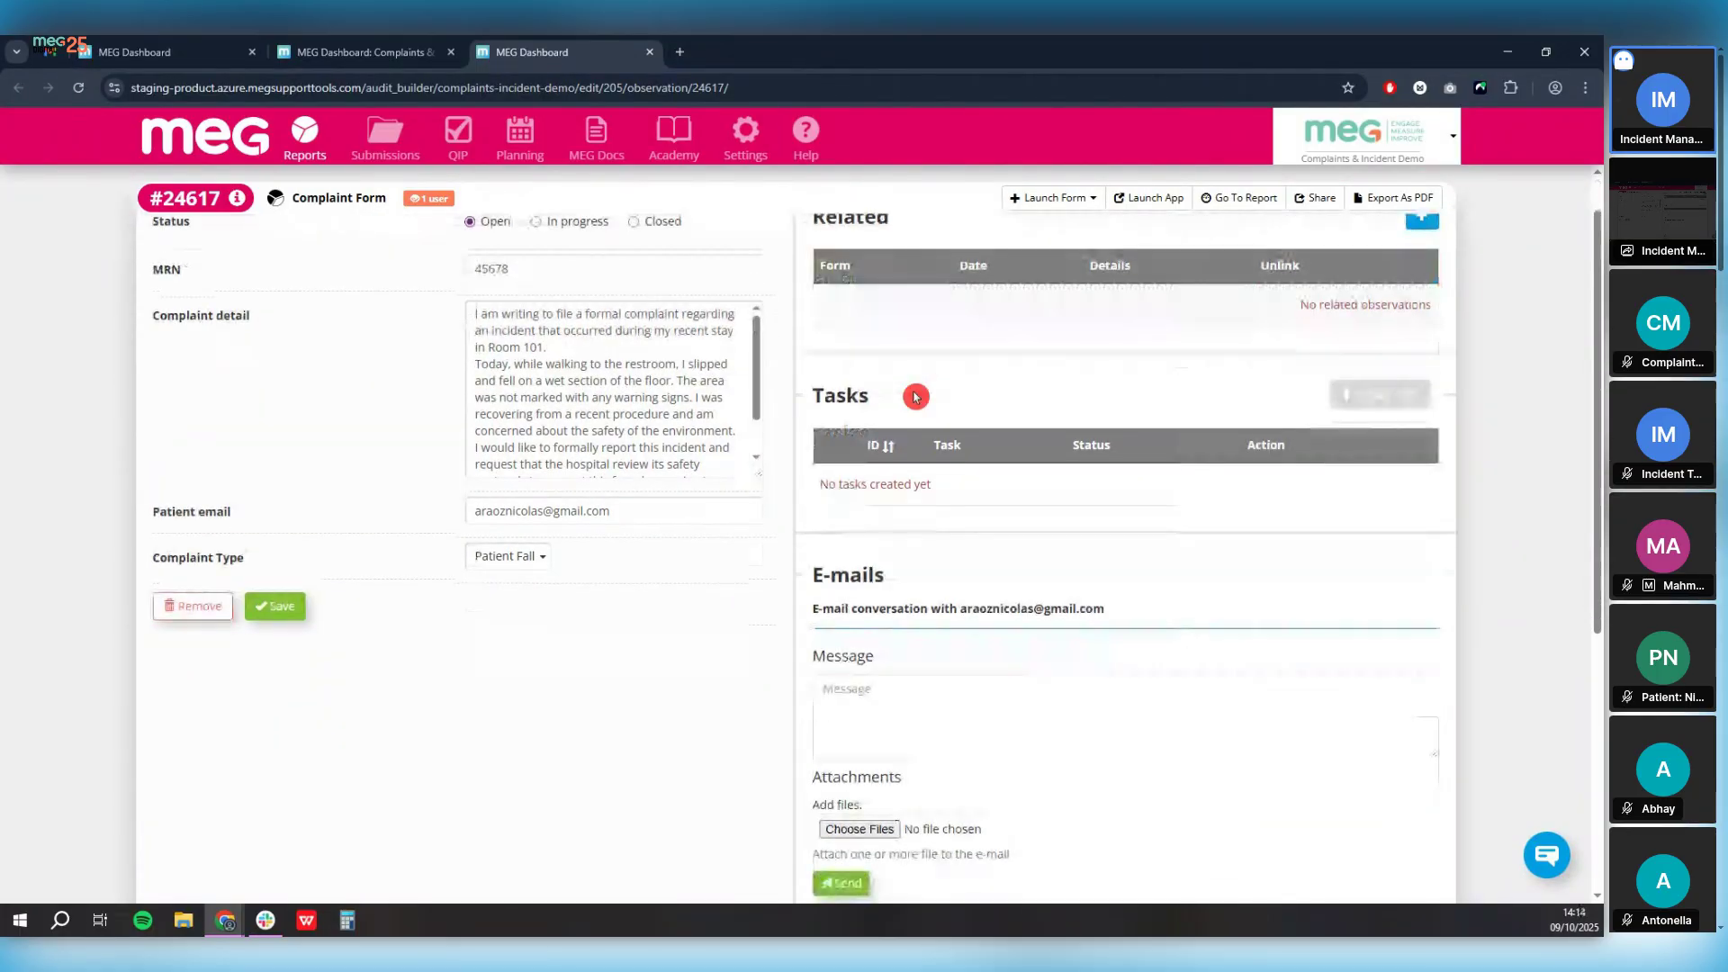
scroll(1438, 491, up, 3)
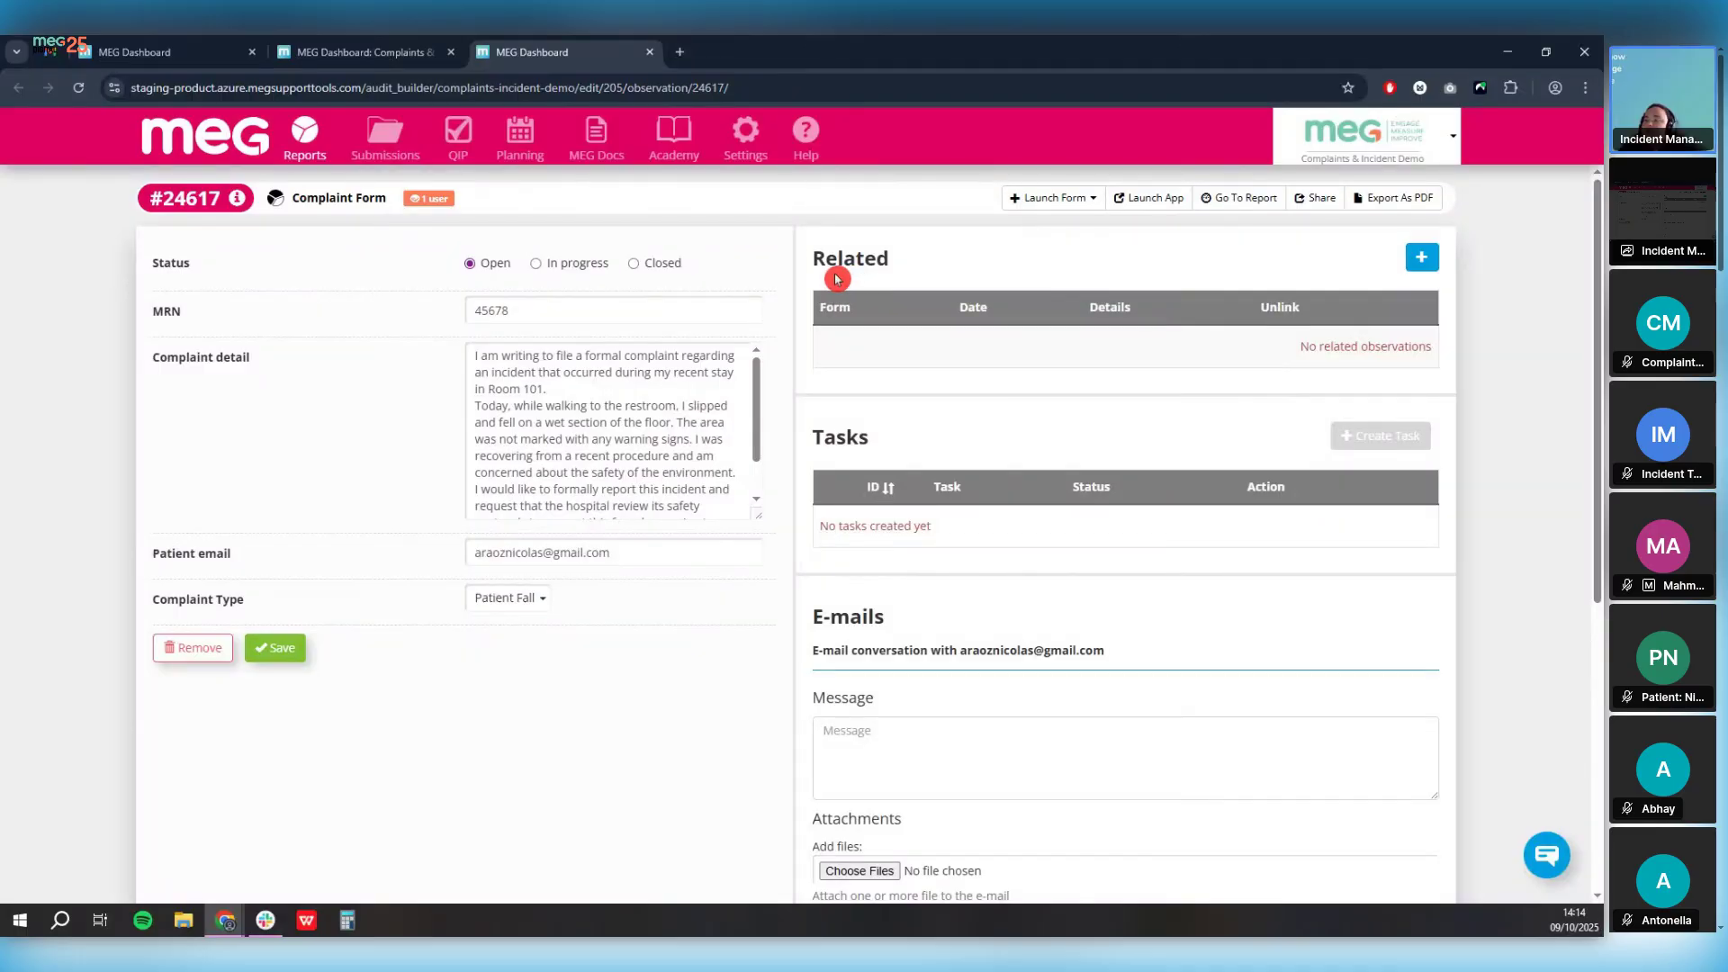
click(506, 309)
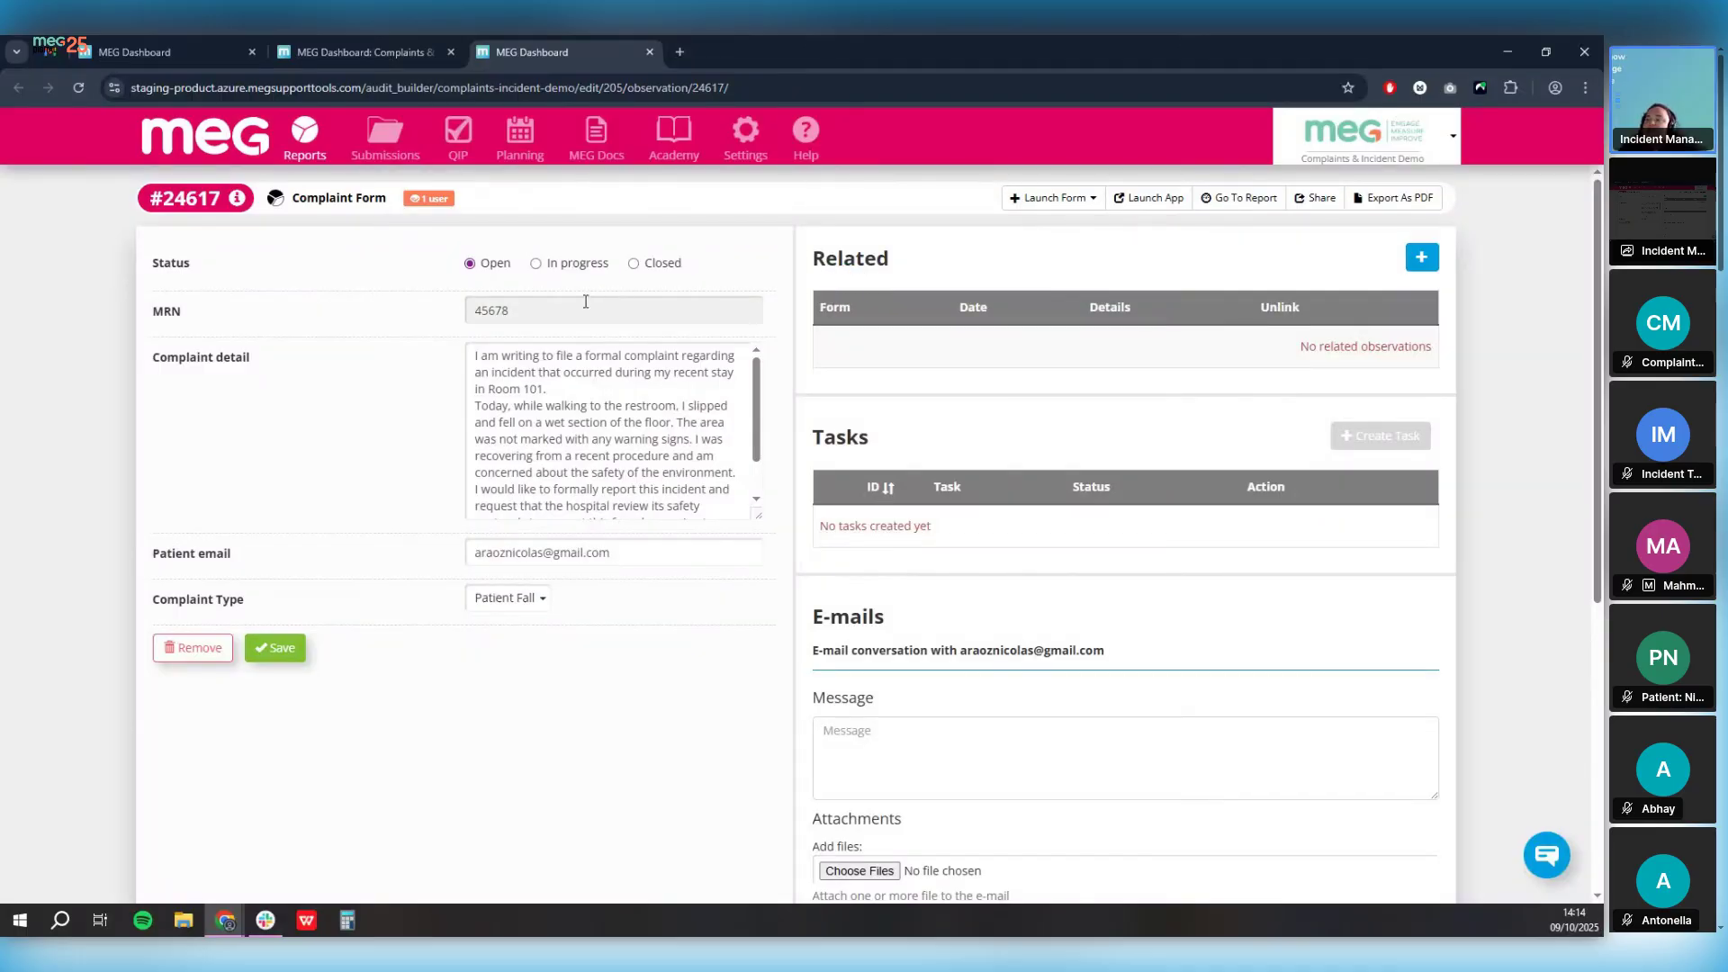
click(524, 314)
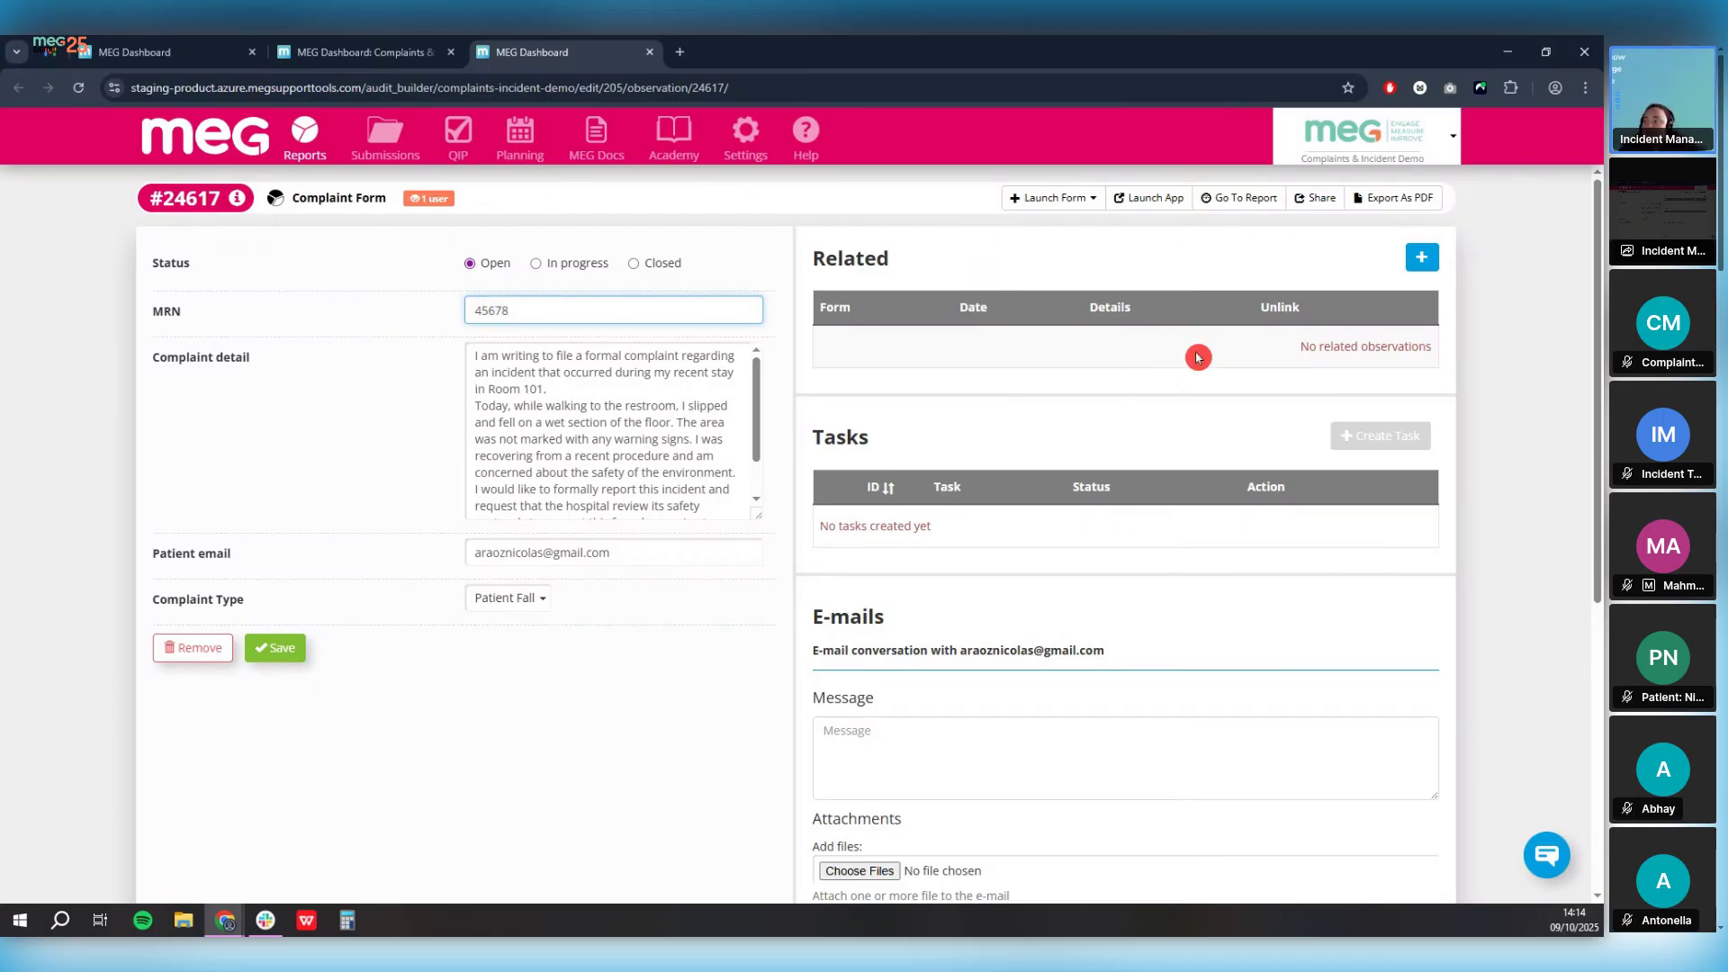
Step: Launch an incident form from the complaint form
click(1077, 206)
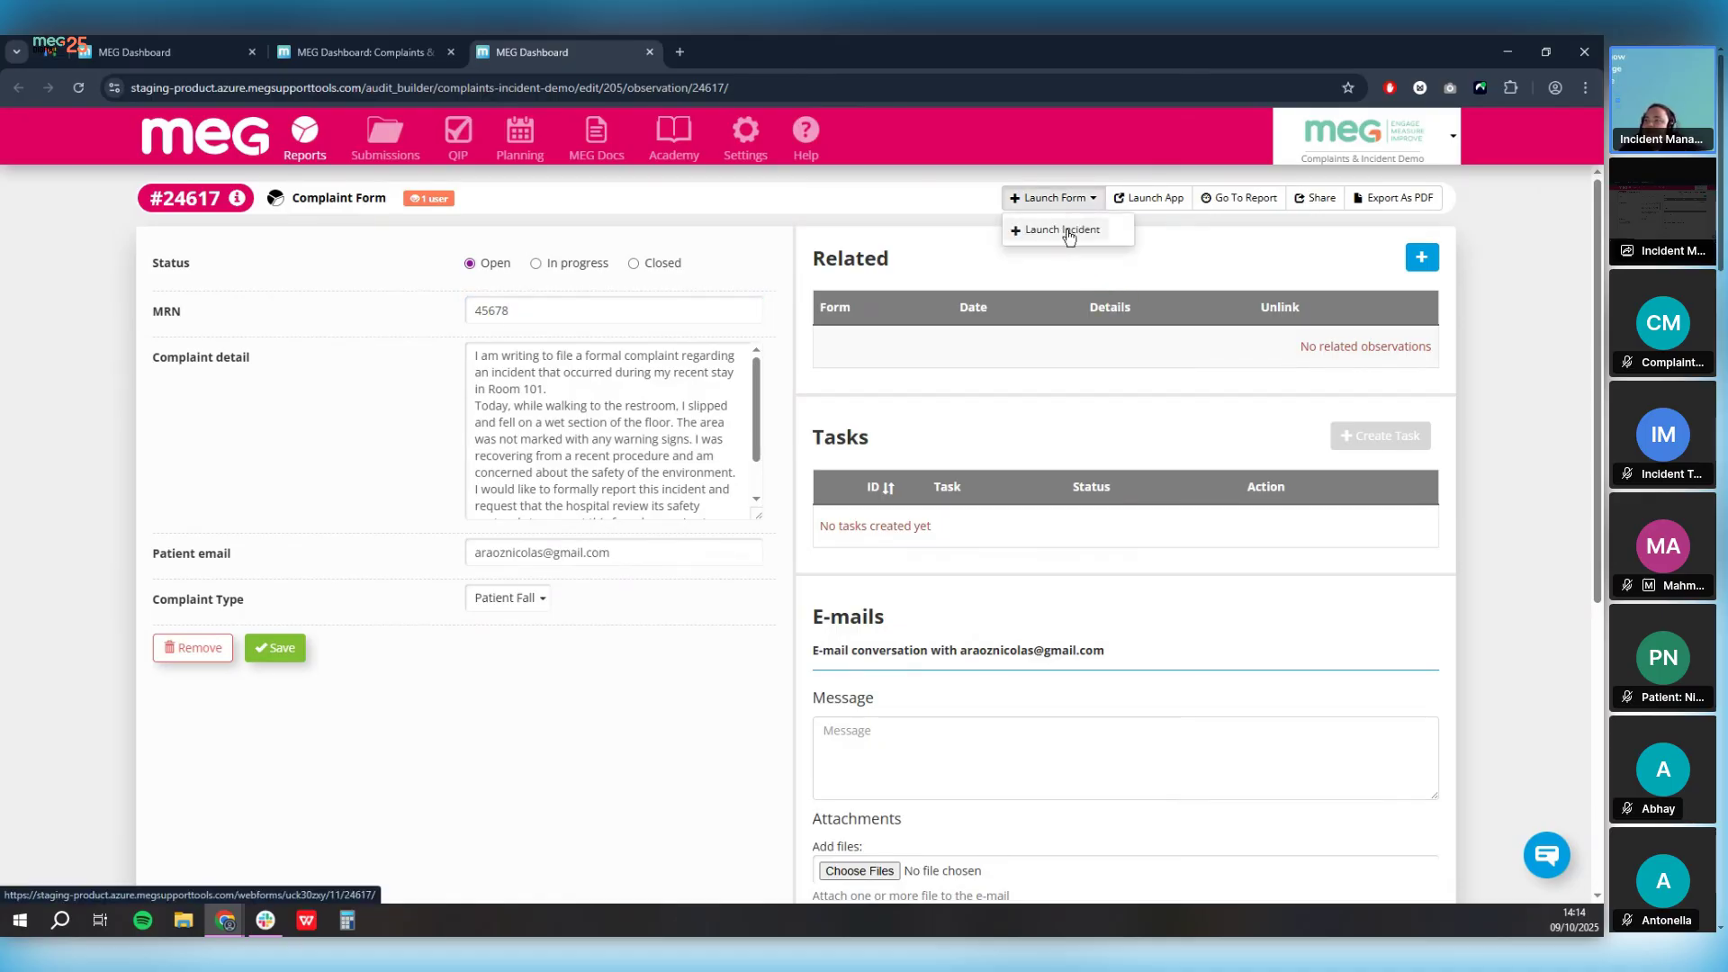
click(1067, 232)
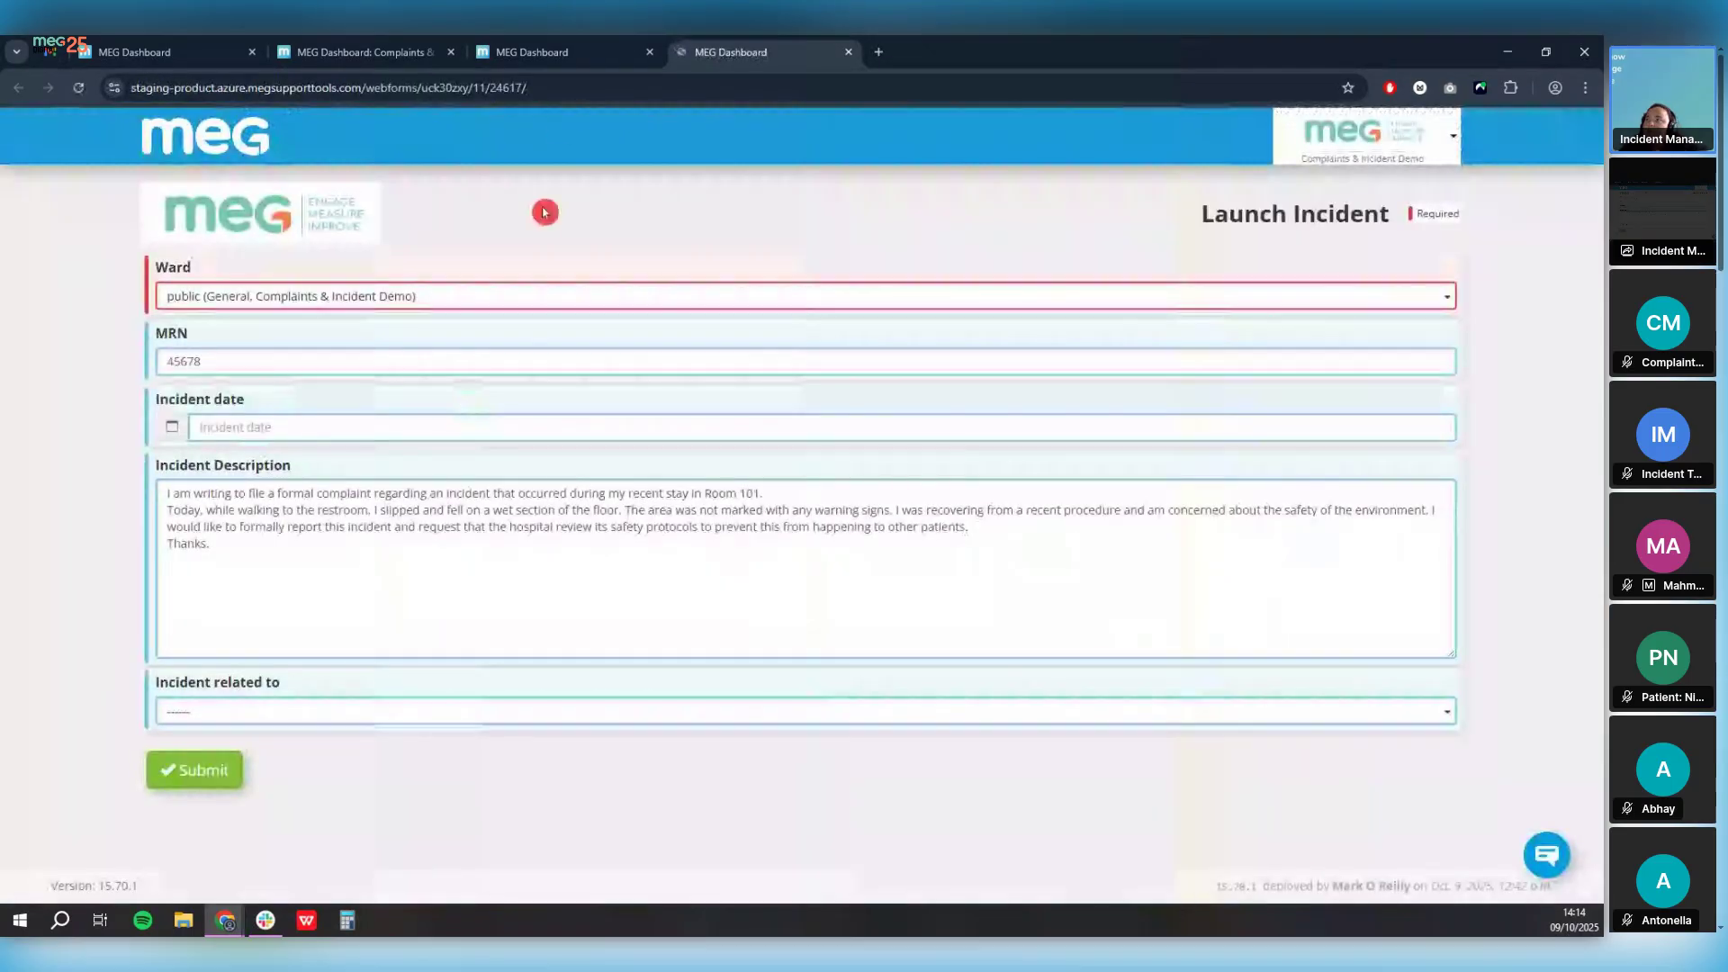
Step: Return to the complaint form and launch the incident form from it once more
click(540, 51)
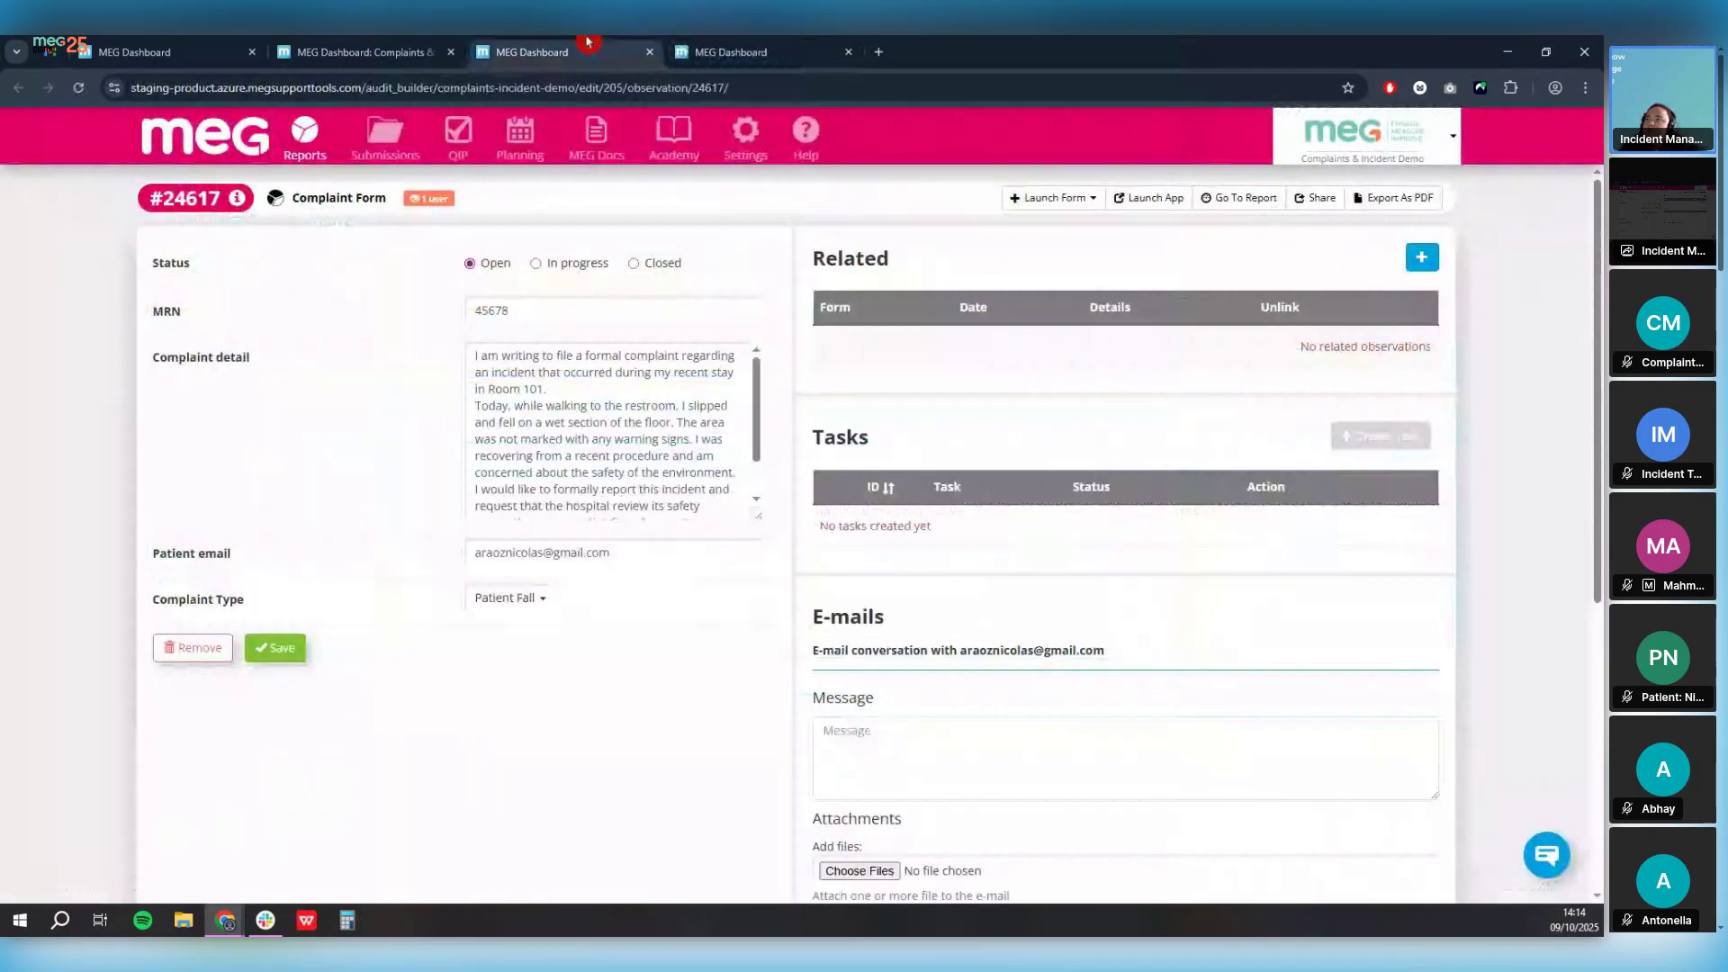
click(1053, 197)
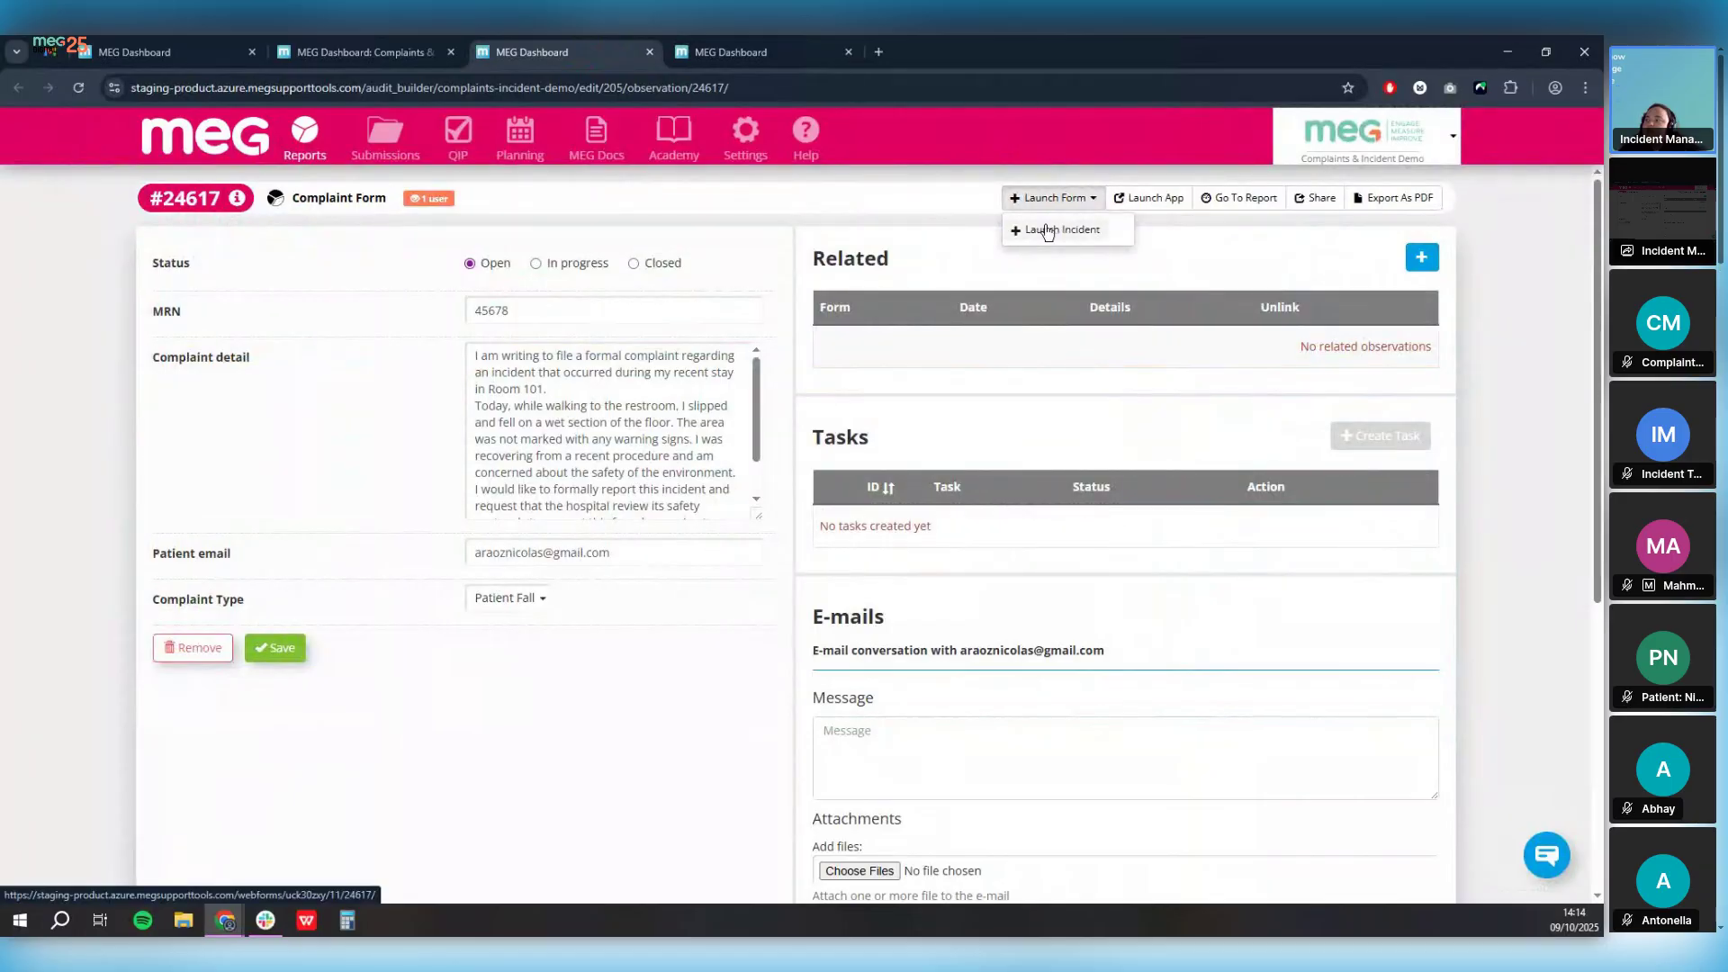
click(1060, 230)
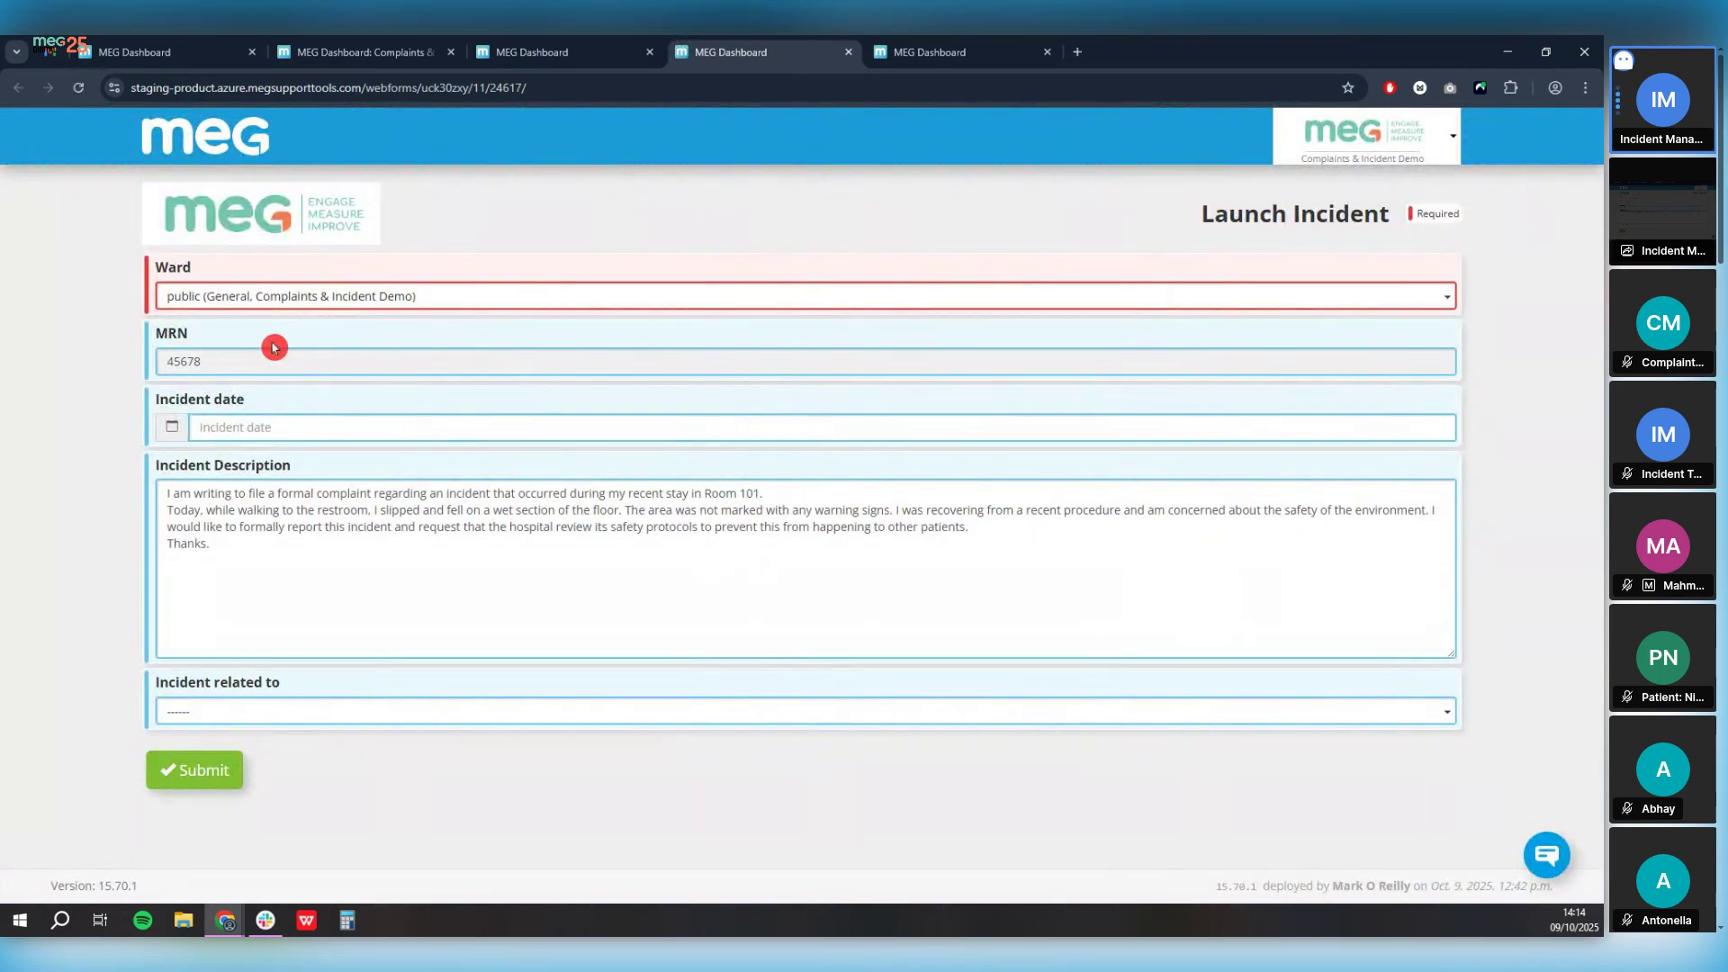
Step: Set the incident date to 2025-10-09 and Incident related to as Falls, then submit the incident form
key(ctrl+plus)
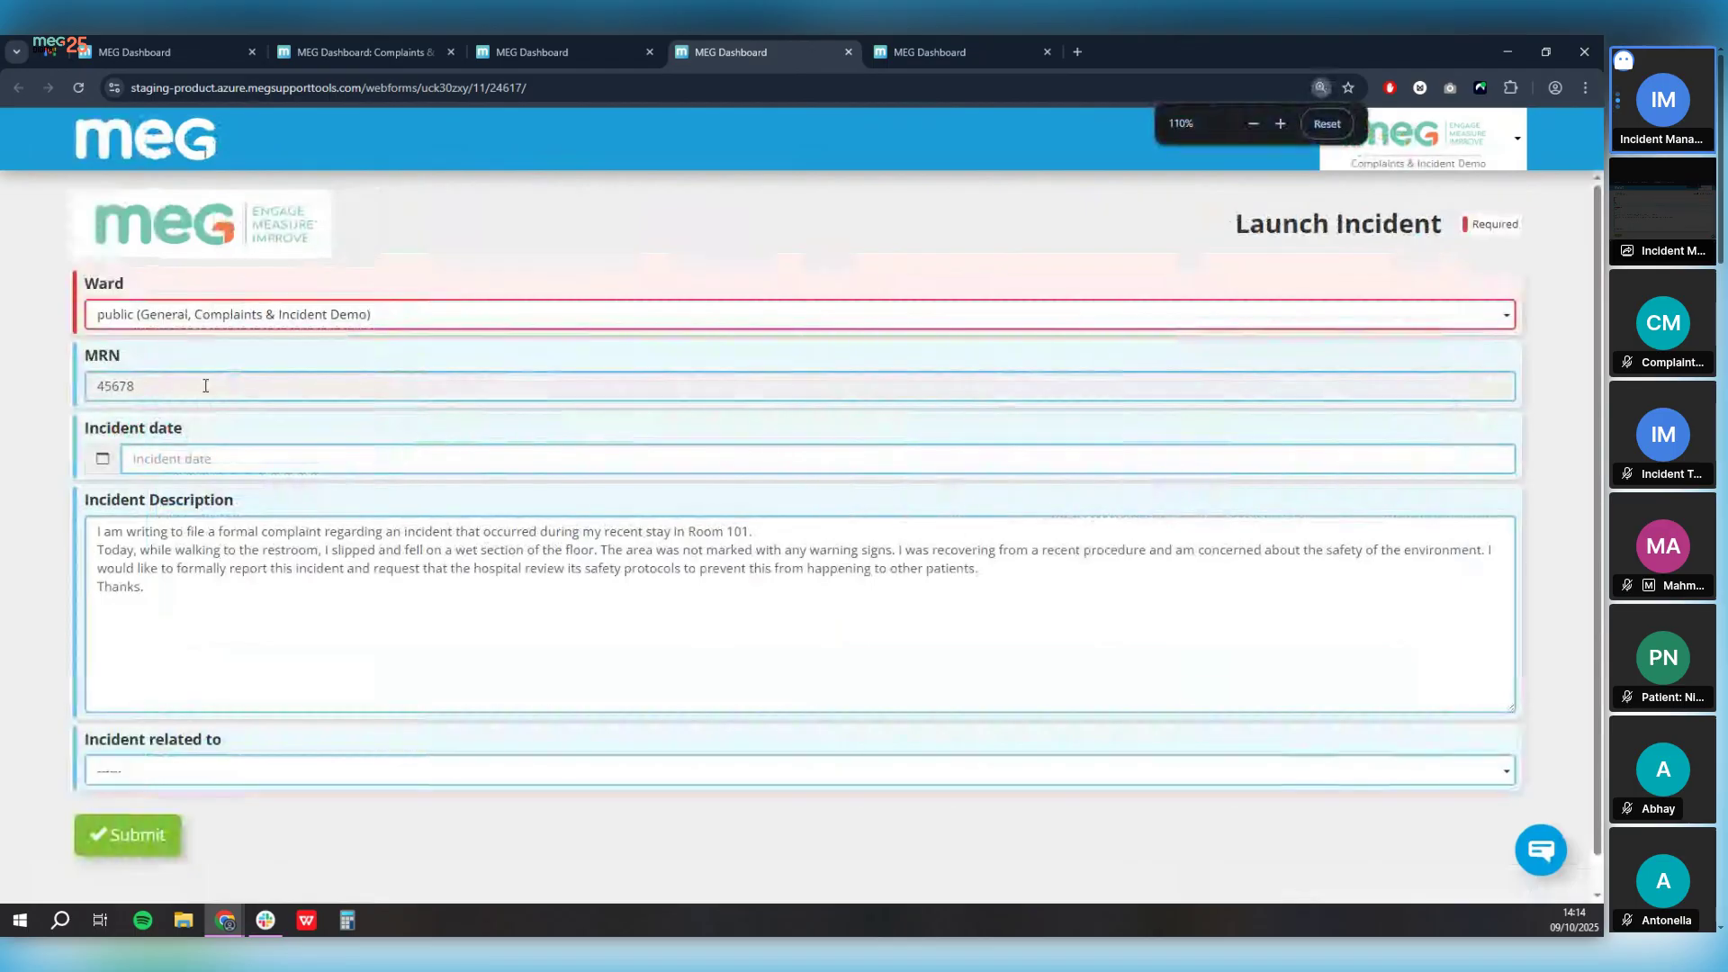
click(214, 461)
click(246, 579)
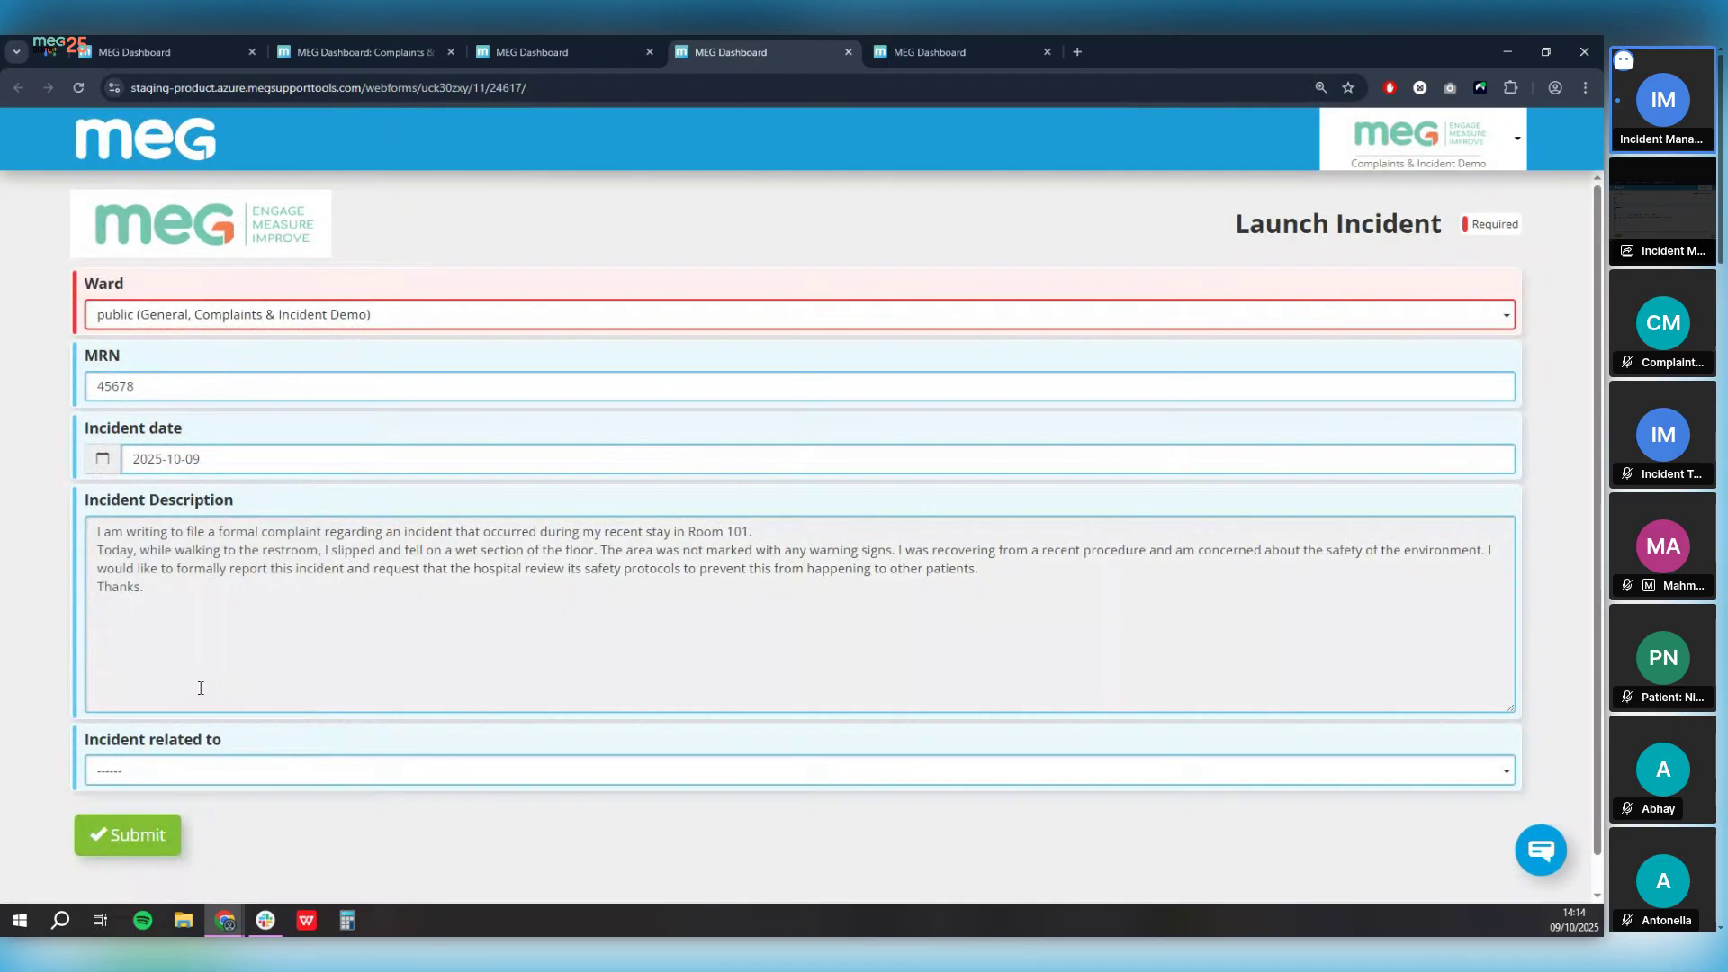
click(270, 771)
scroll(285, 680, down, 2)
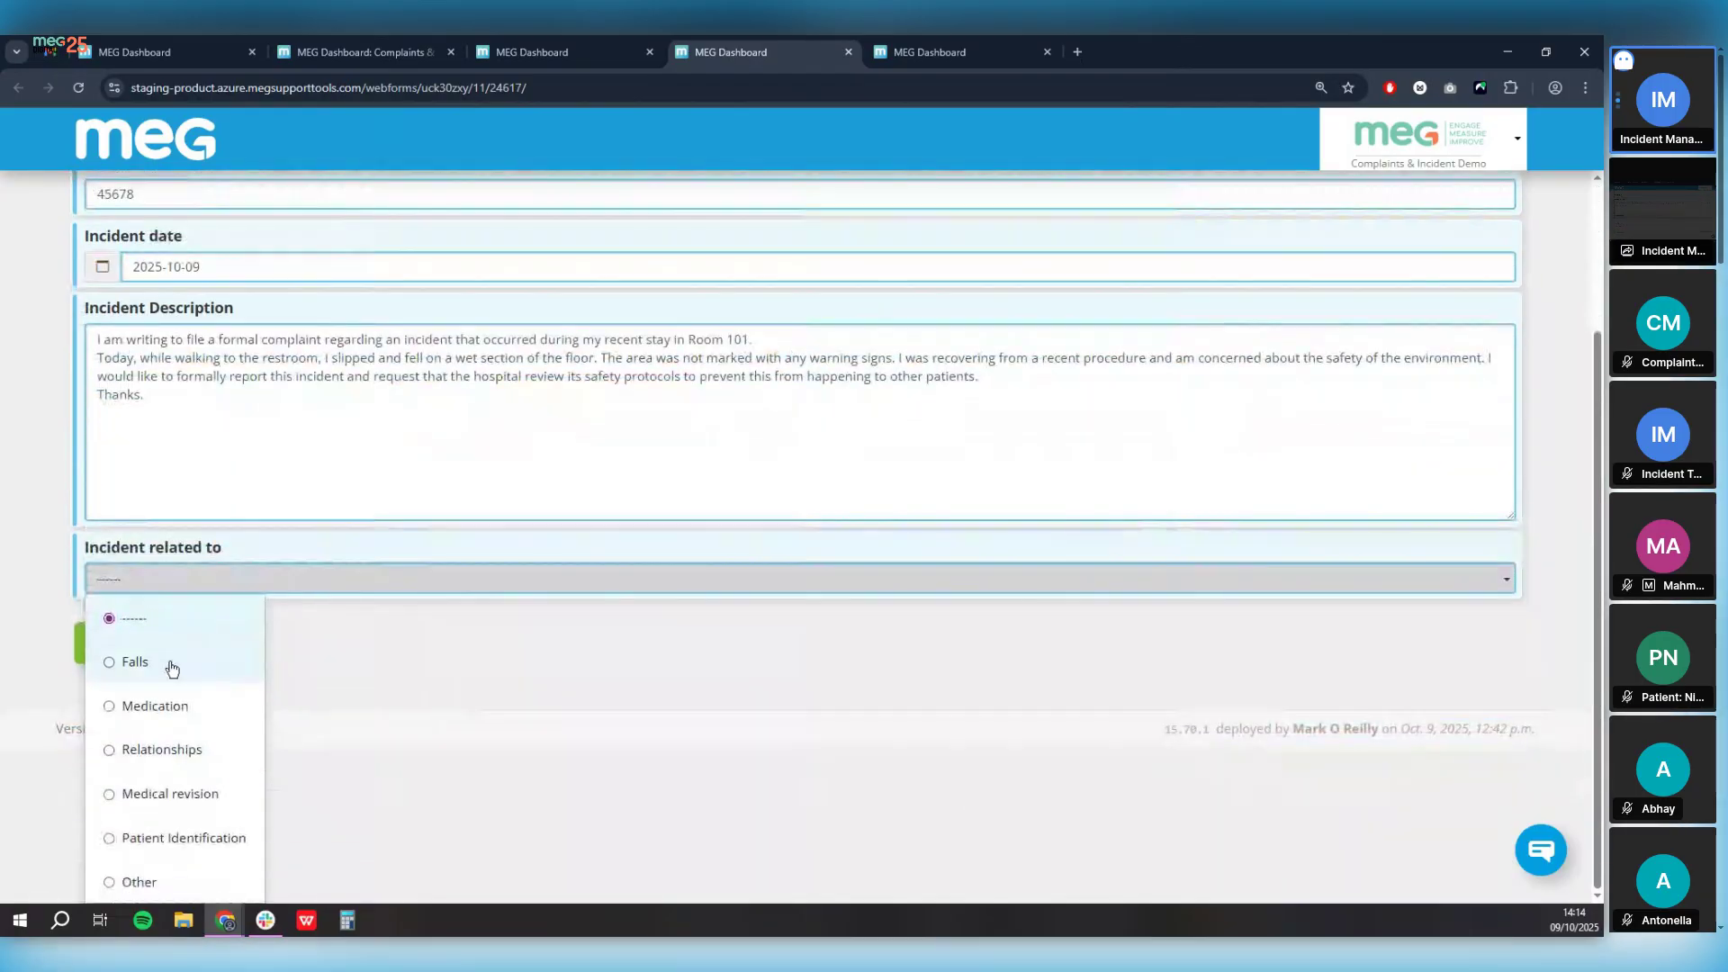
click(112, 664)
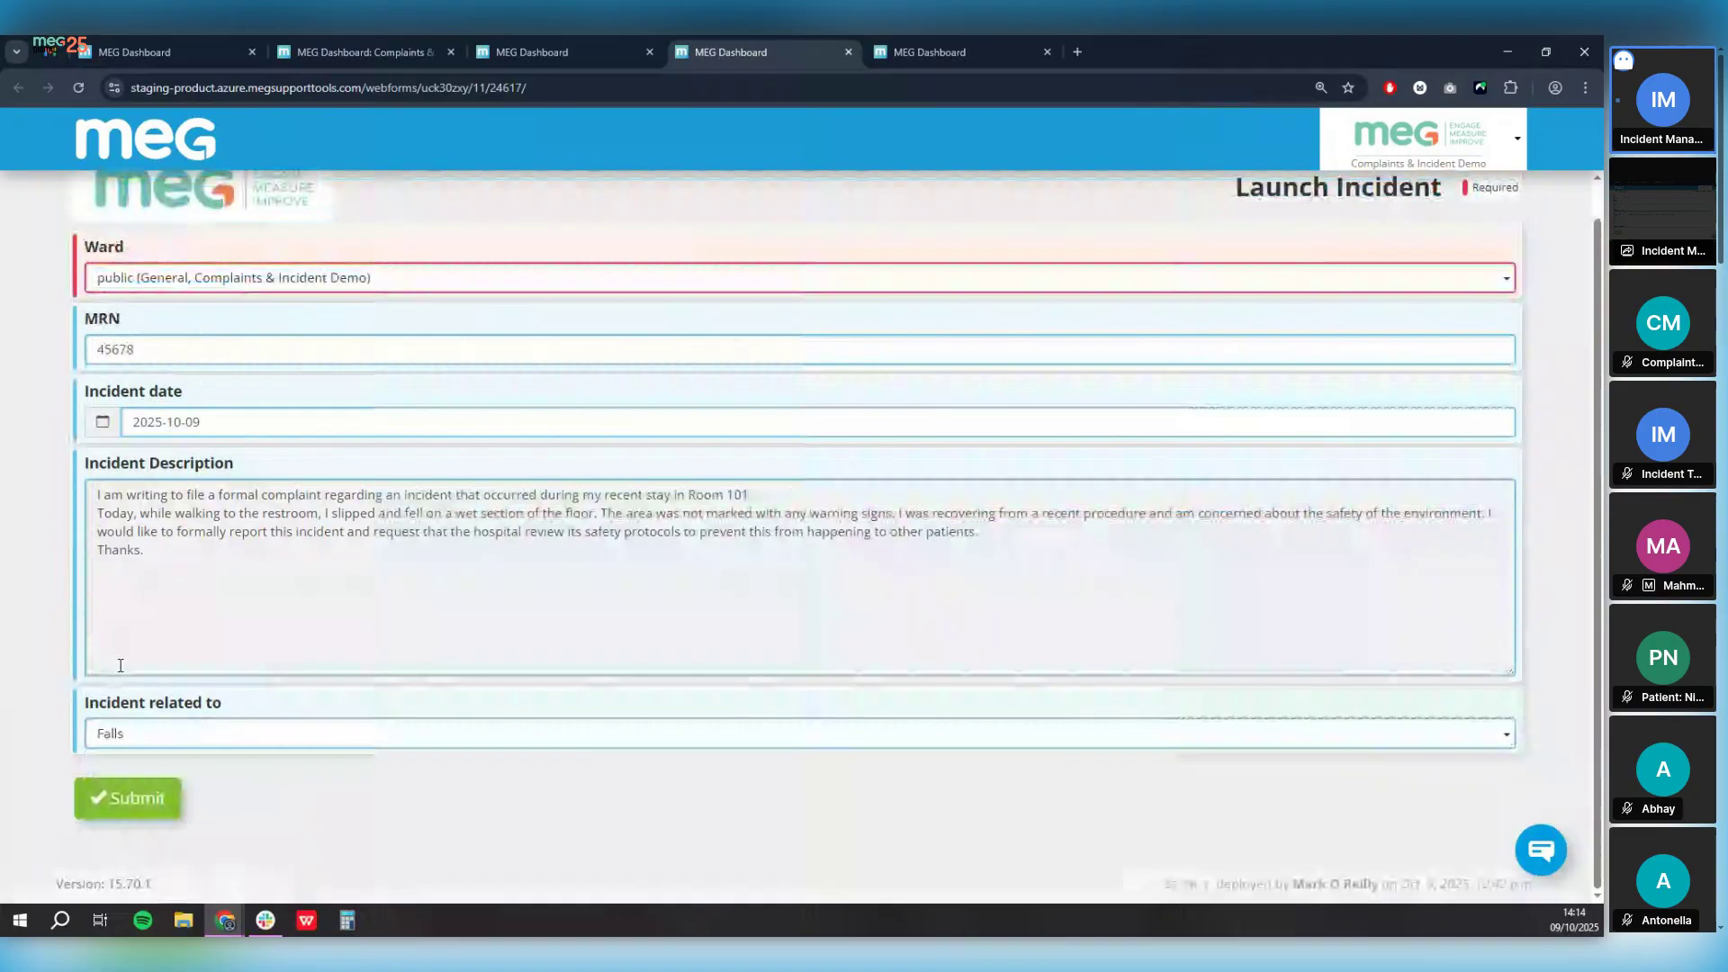
click(184, 713)
click(153, 795)
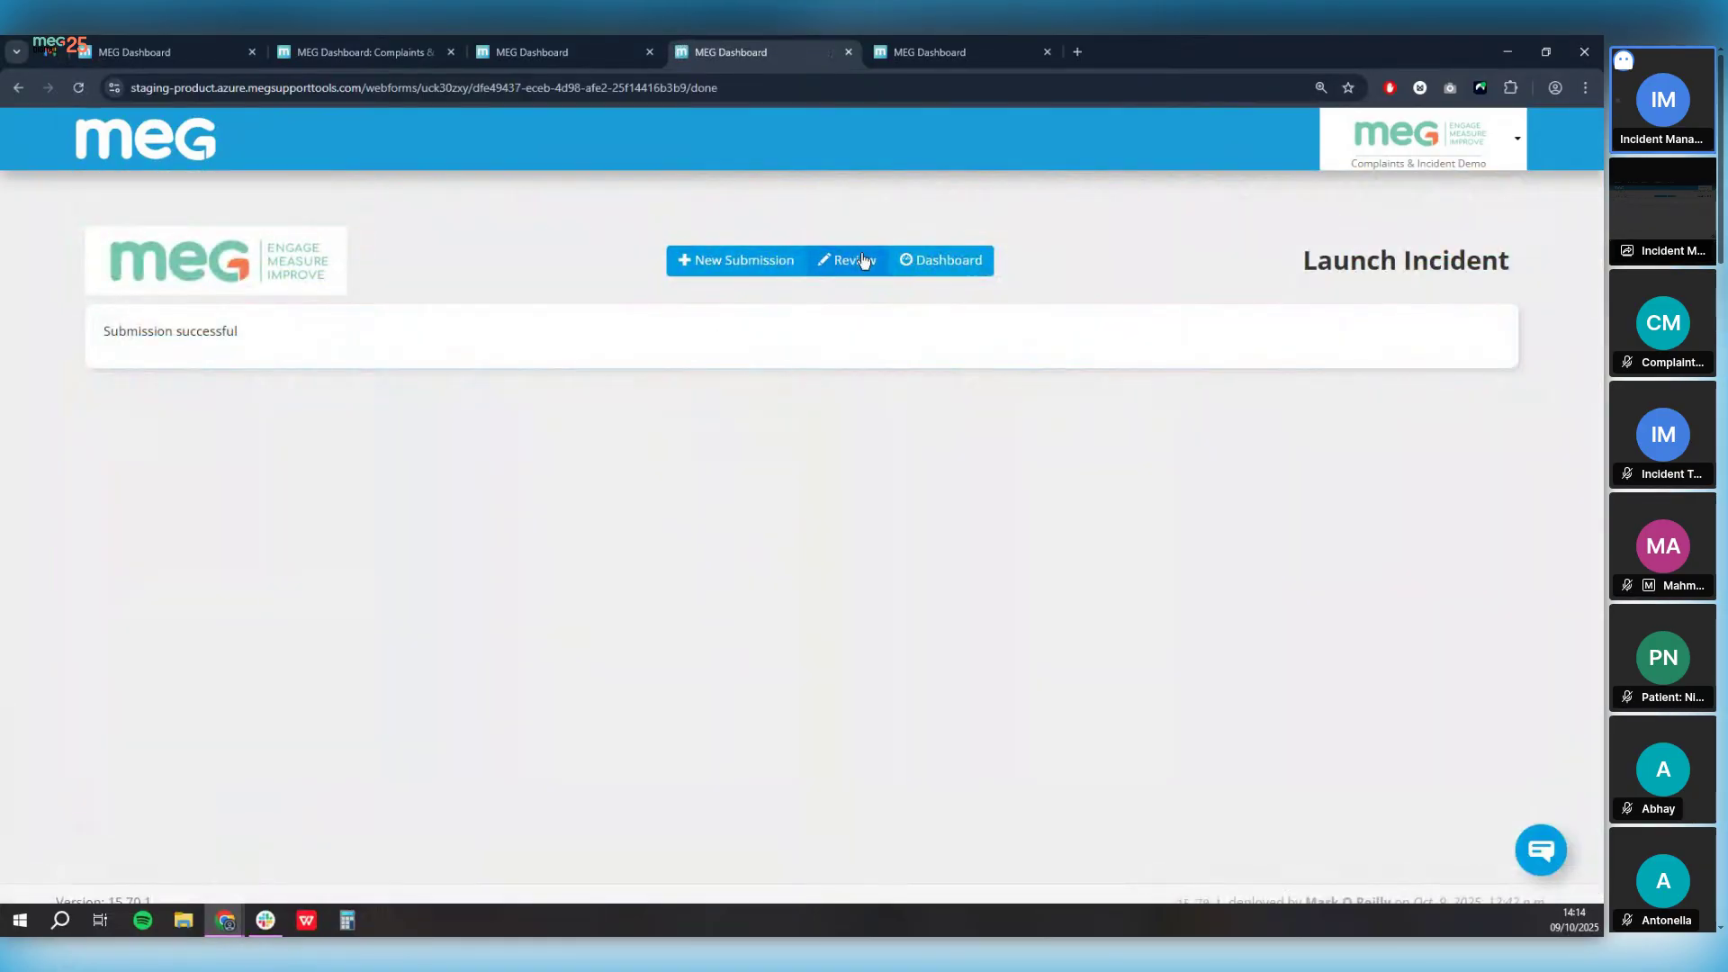
Step: Open the submitted incident for review, assign incident.manager as its owner and save the form
click(864, 262)
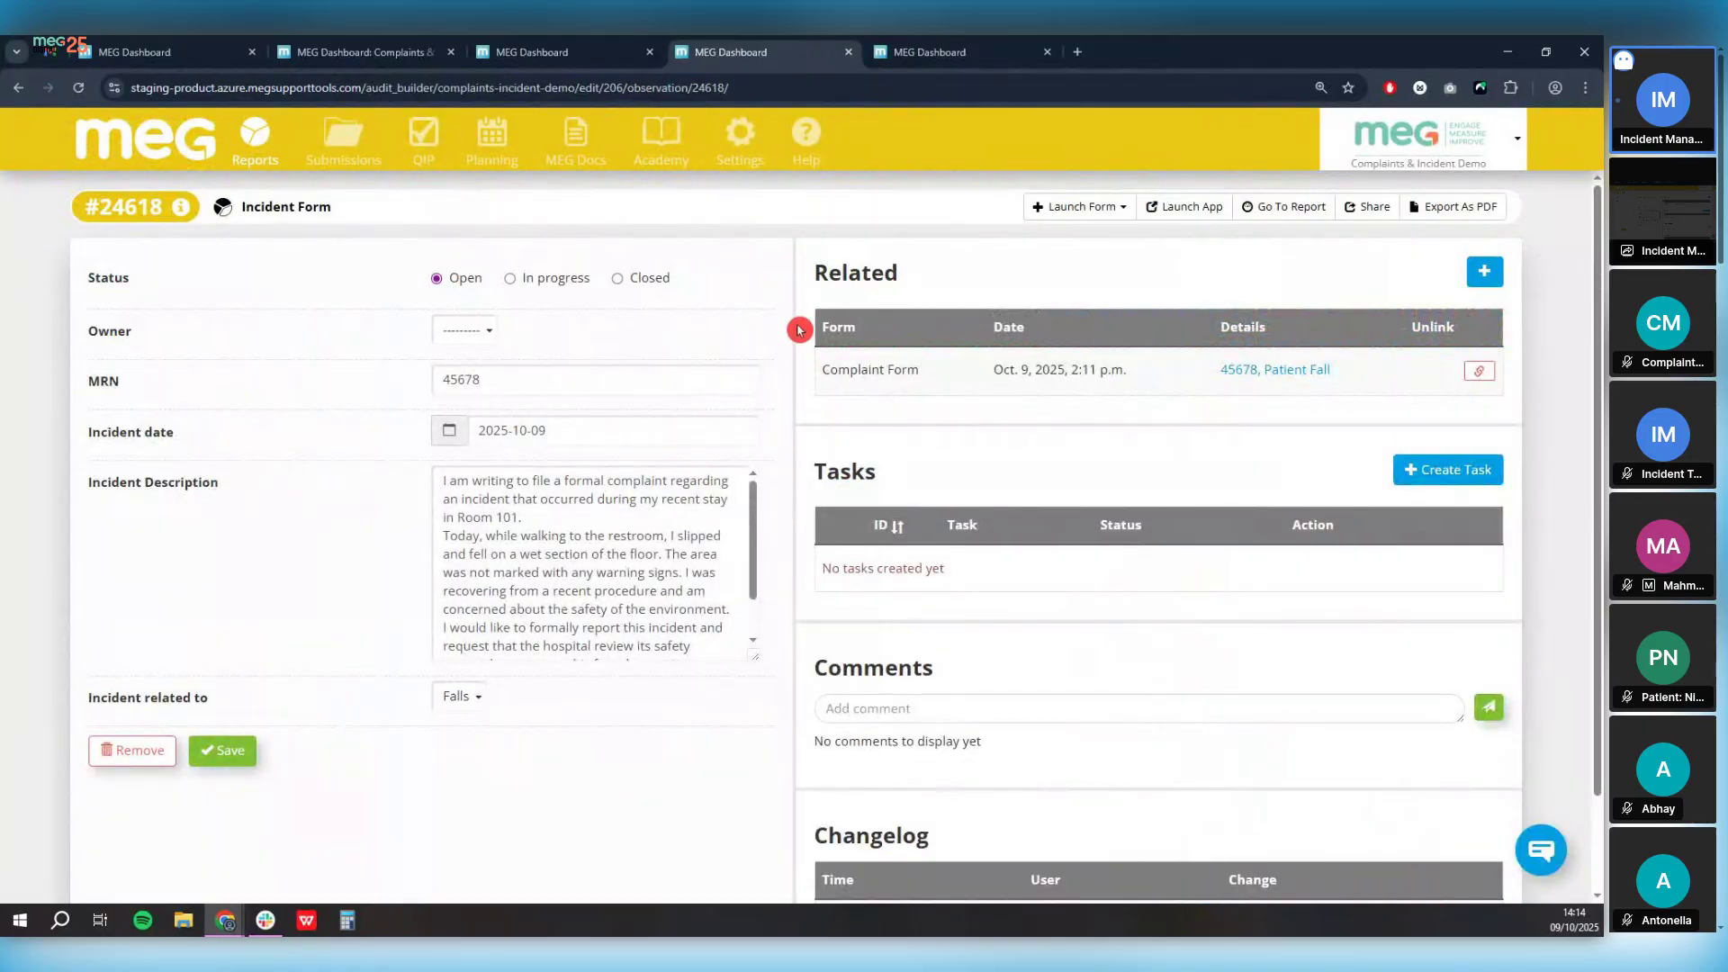
scroll(798, 331, down, 1)
scroll(798, 339, up, 1)
click(483, 331)
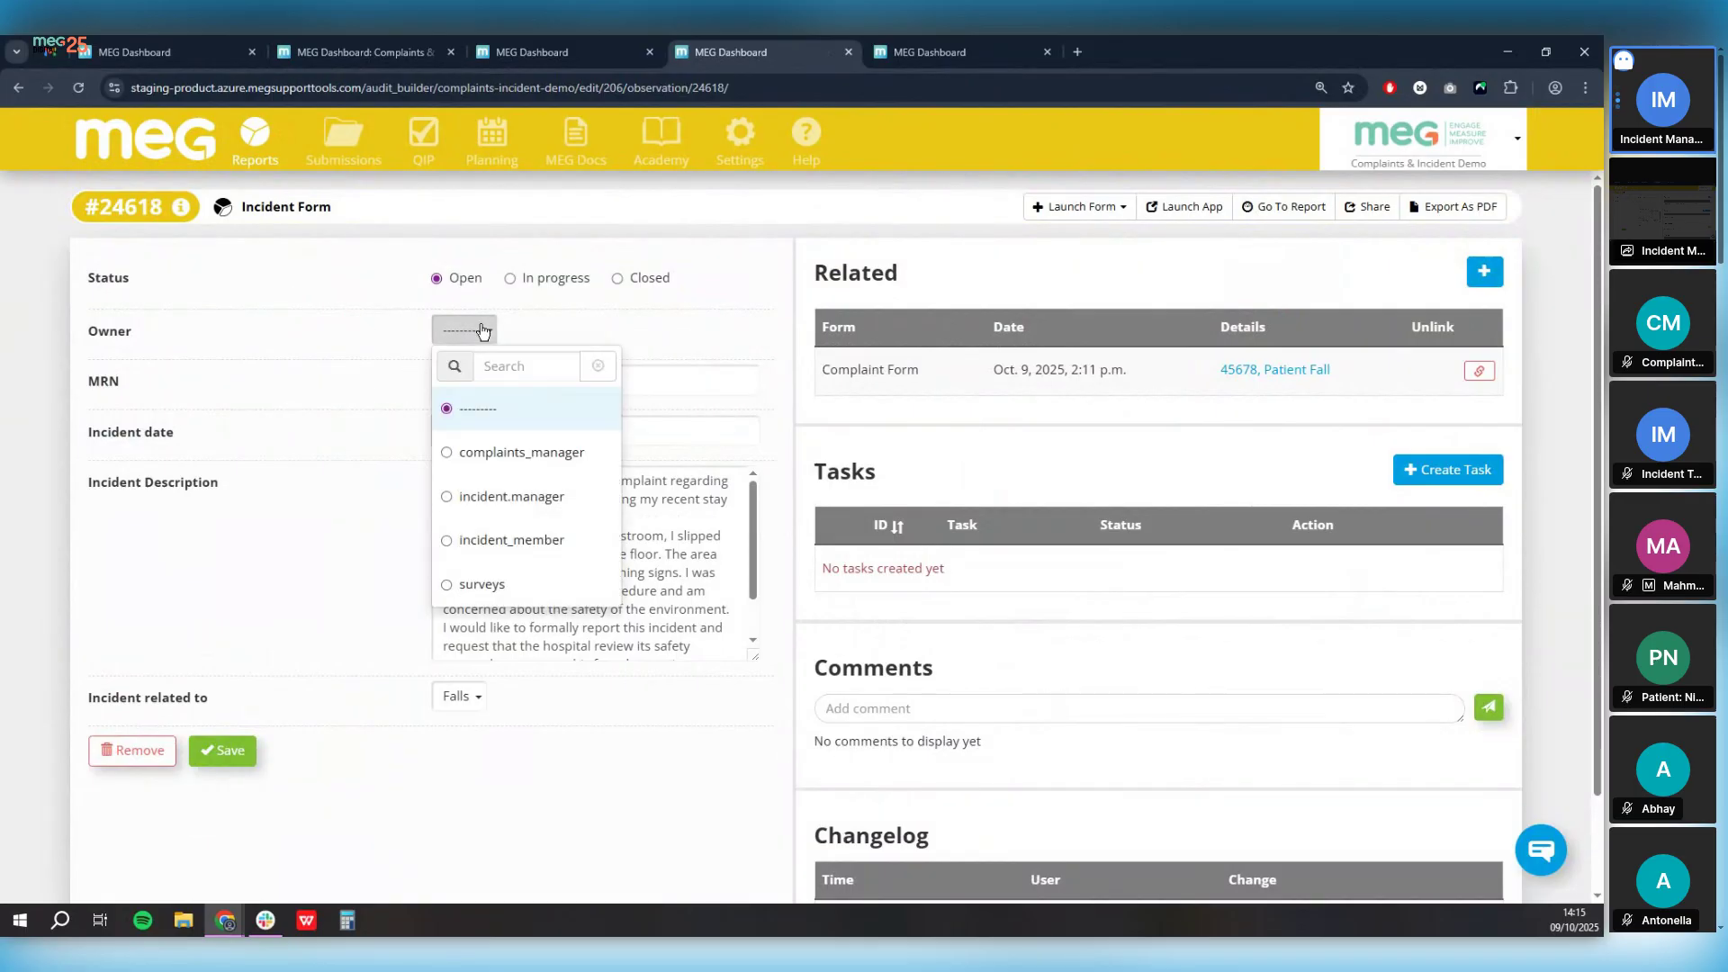
click(535, 502)
click(707, 479)
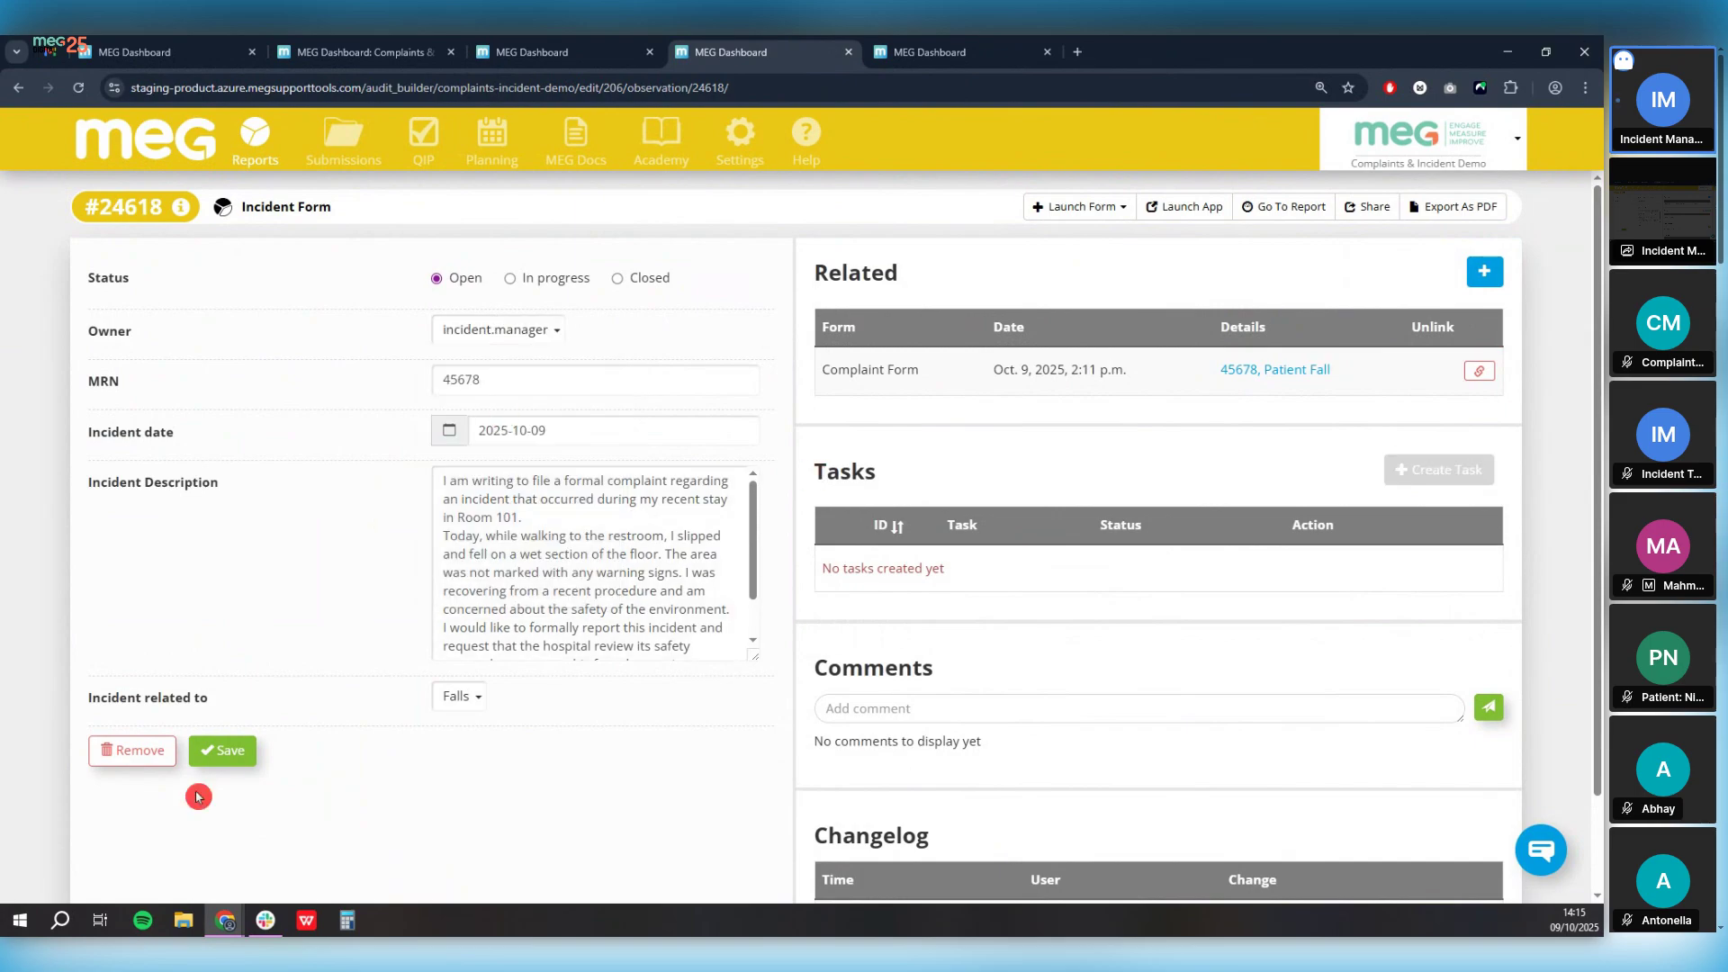
click(249, 745)
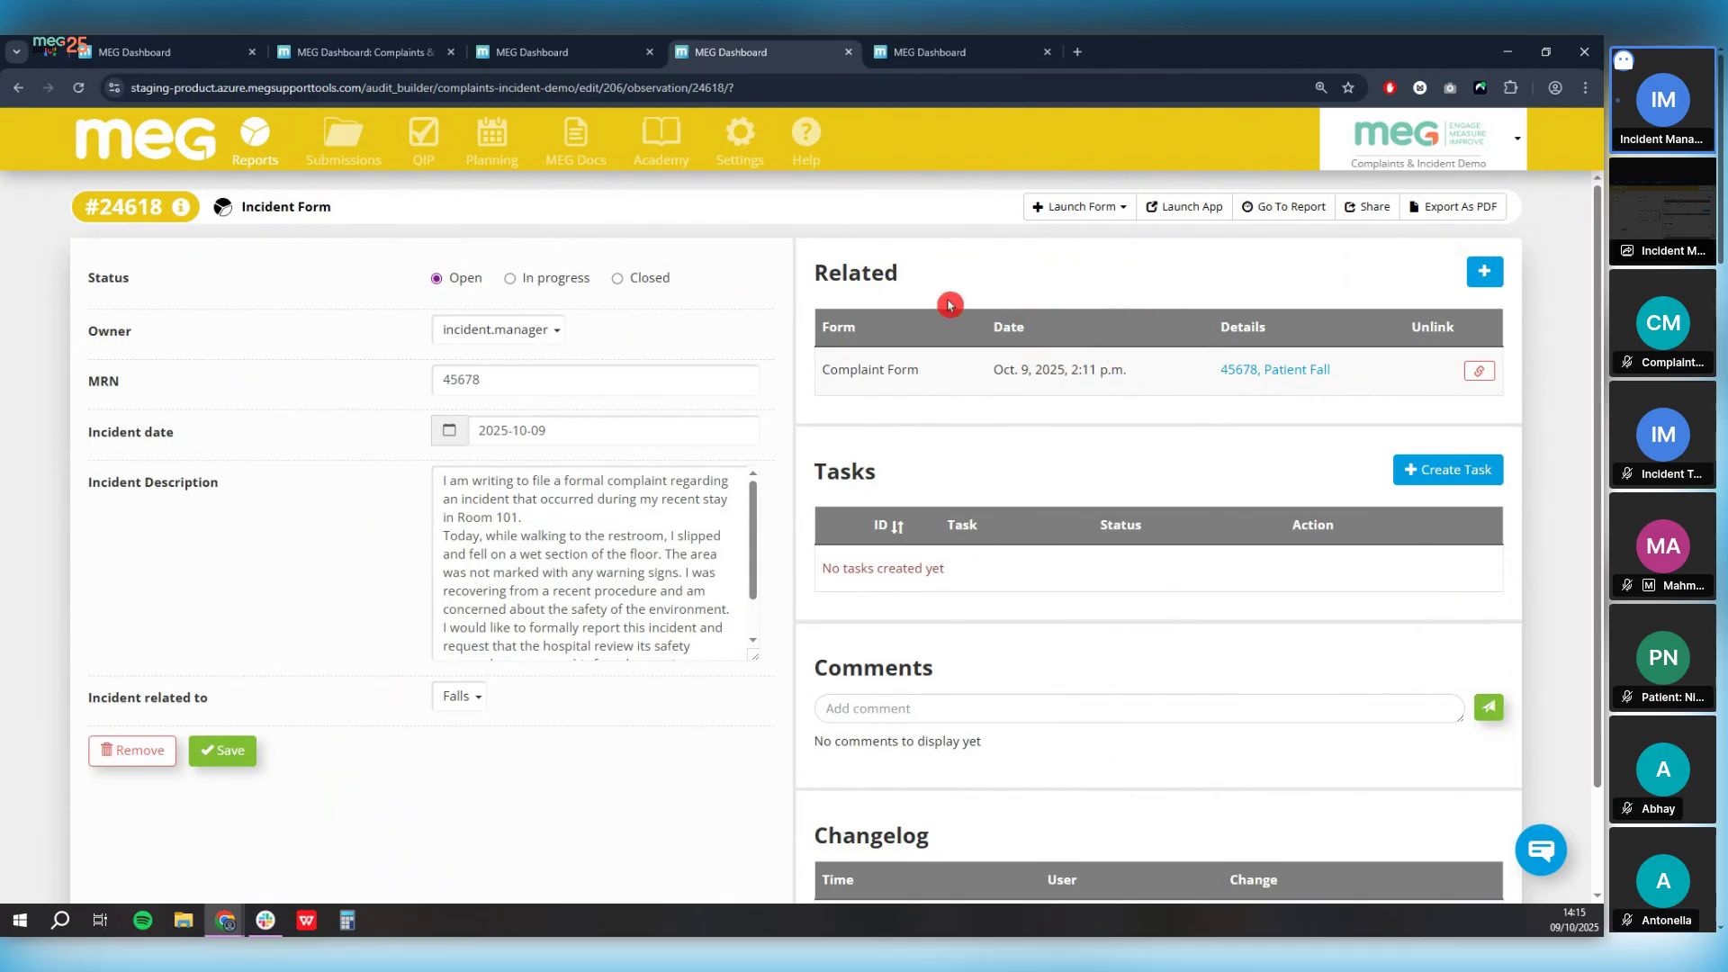
Step: Start a new task on the incident asking for an RCA of the patient fall and a corrective action plan to prevent recurrence
scroll(828, 453, down, 1)
scroll(675, 428, down, 1)
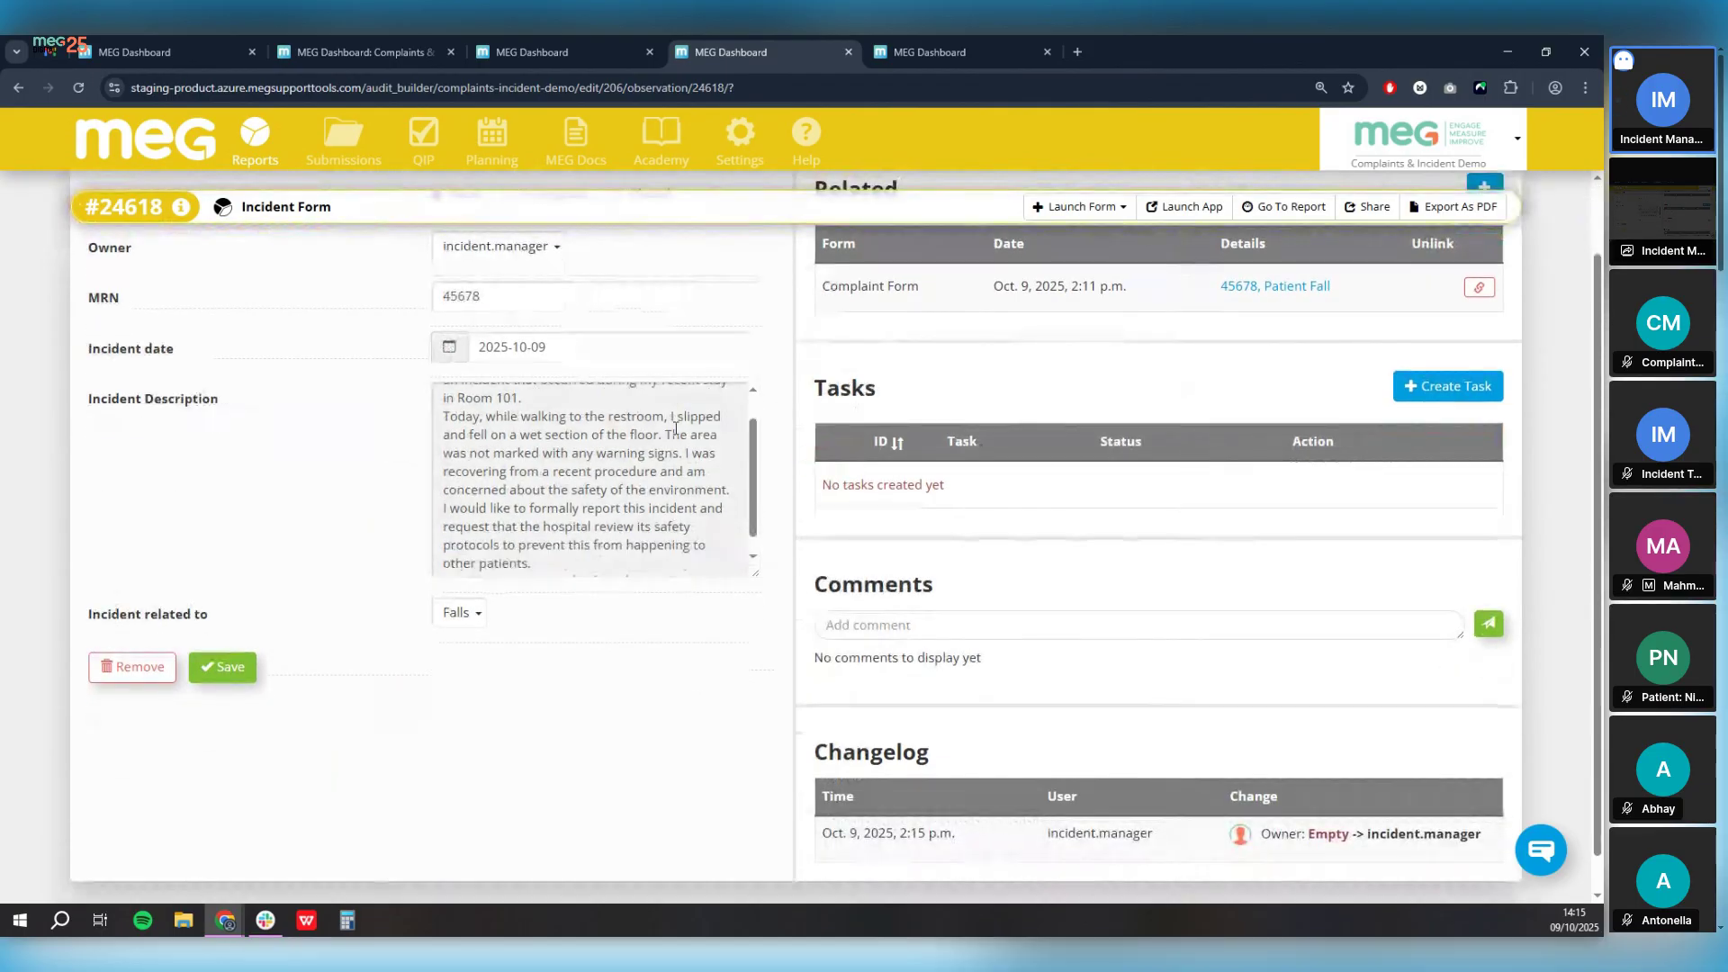
scroll(675, 429, down, 1)
scroll(675, 429, up, 2)
scroll(772, 414, up, 2)
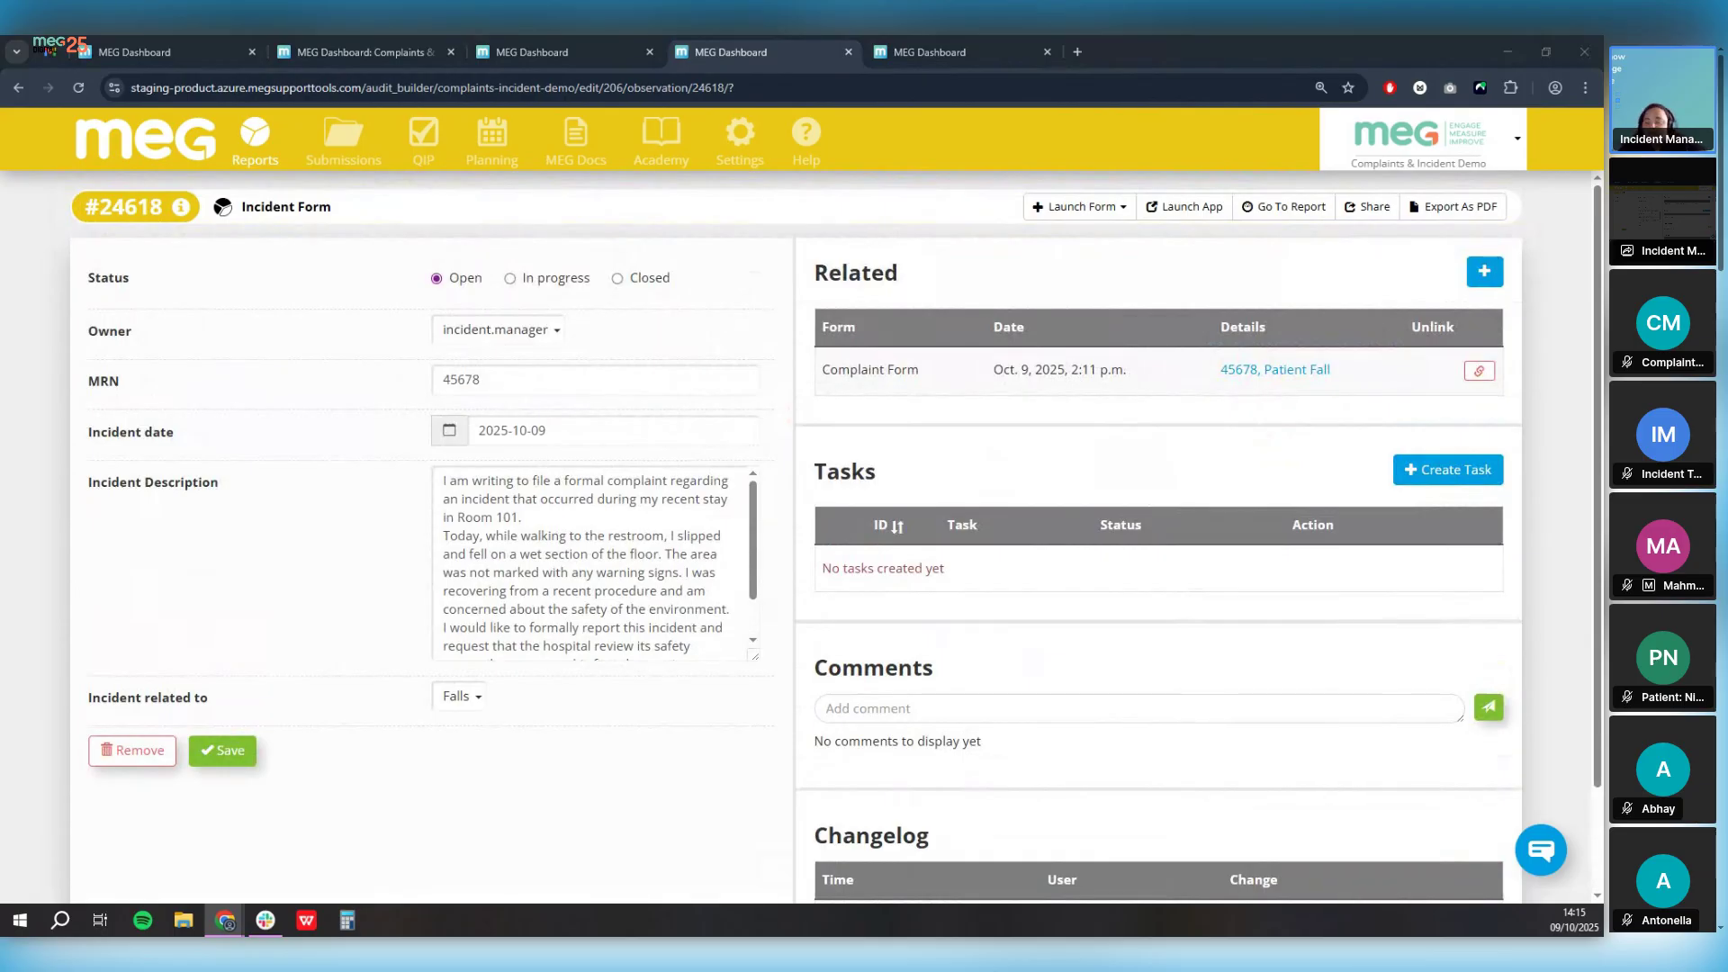
click(1463, 475)
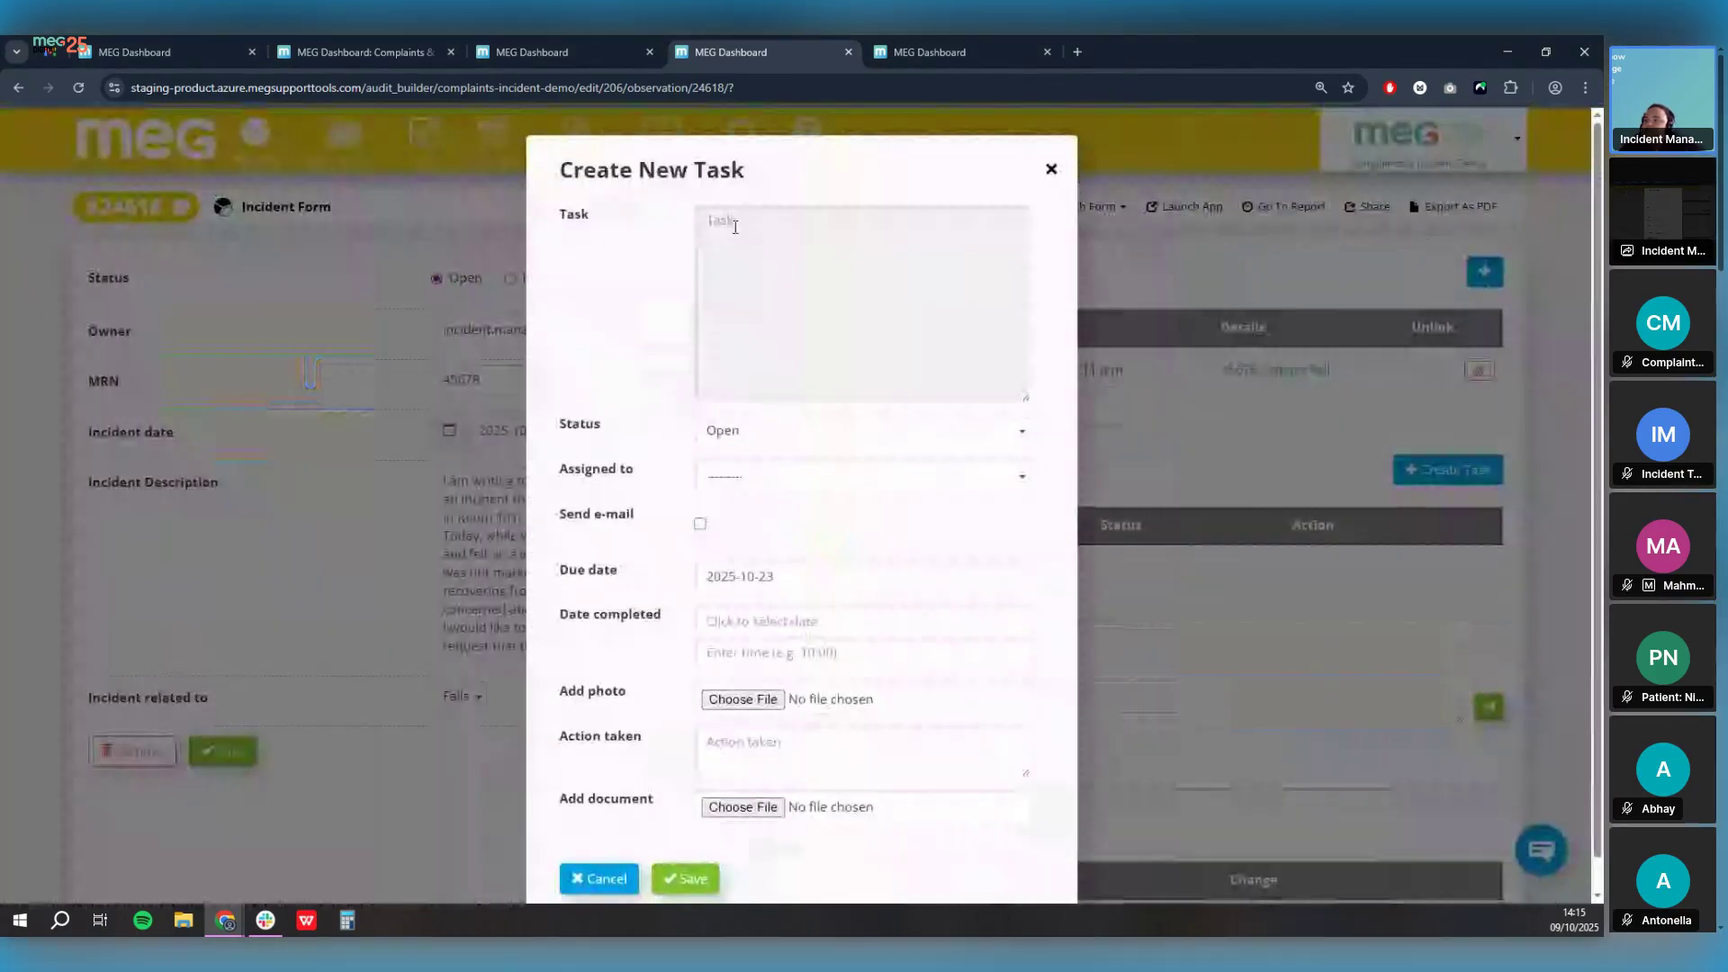
click(734, 228)
text(Please conduct a RCA for this incident to identify the systemic issues that contributed to the Patient fall. The goal is to develop a corrective action plan to prevent recurrence)
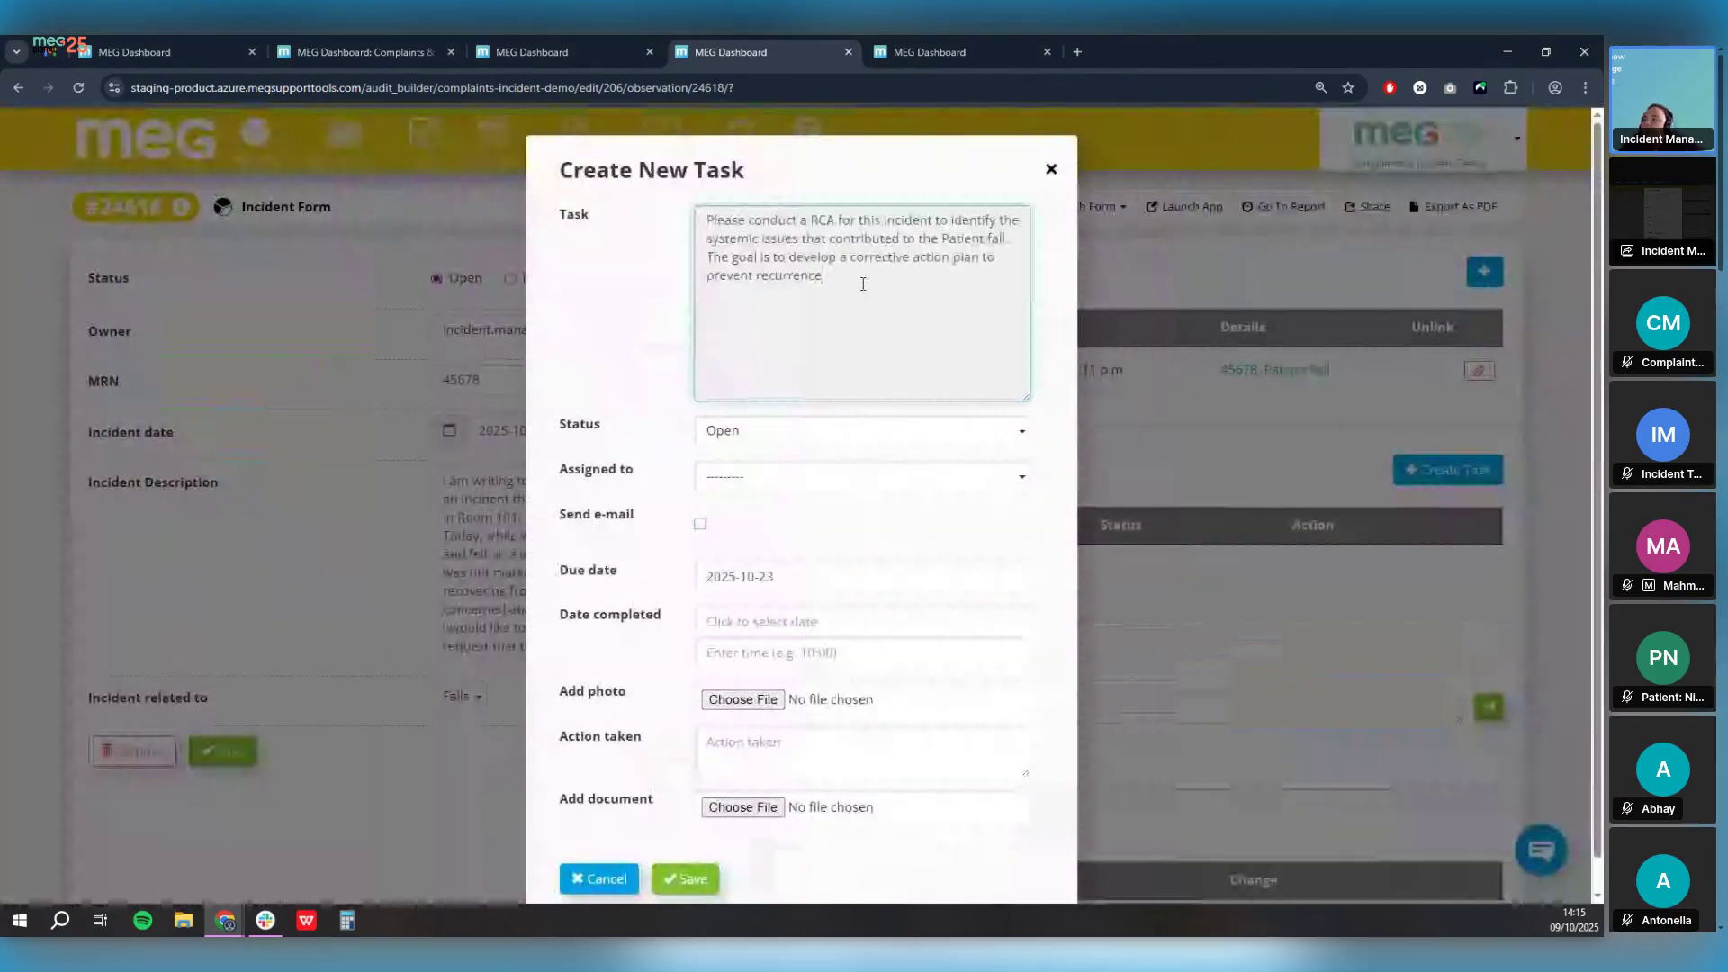
Step: Assign the task to incident_member and enable its e-mail notification
scroll(841, 287, down, 1)
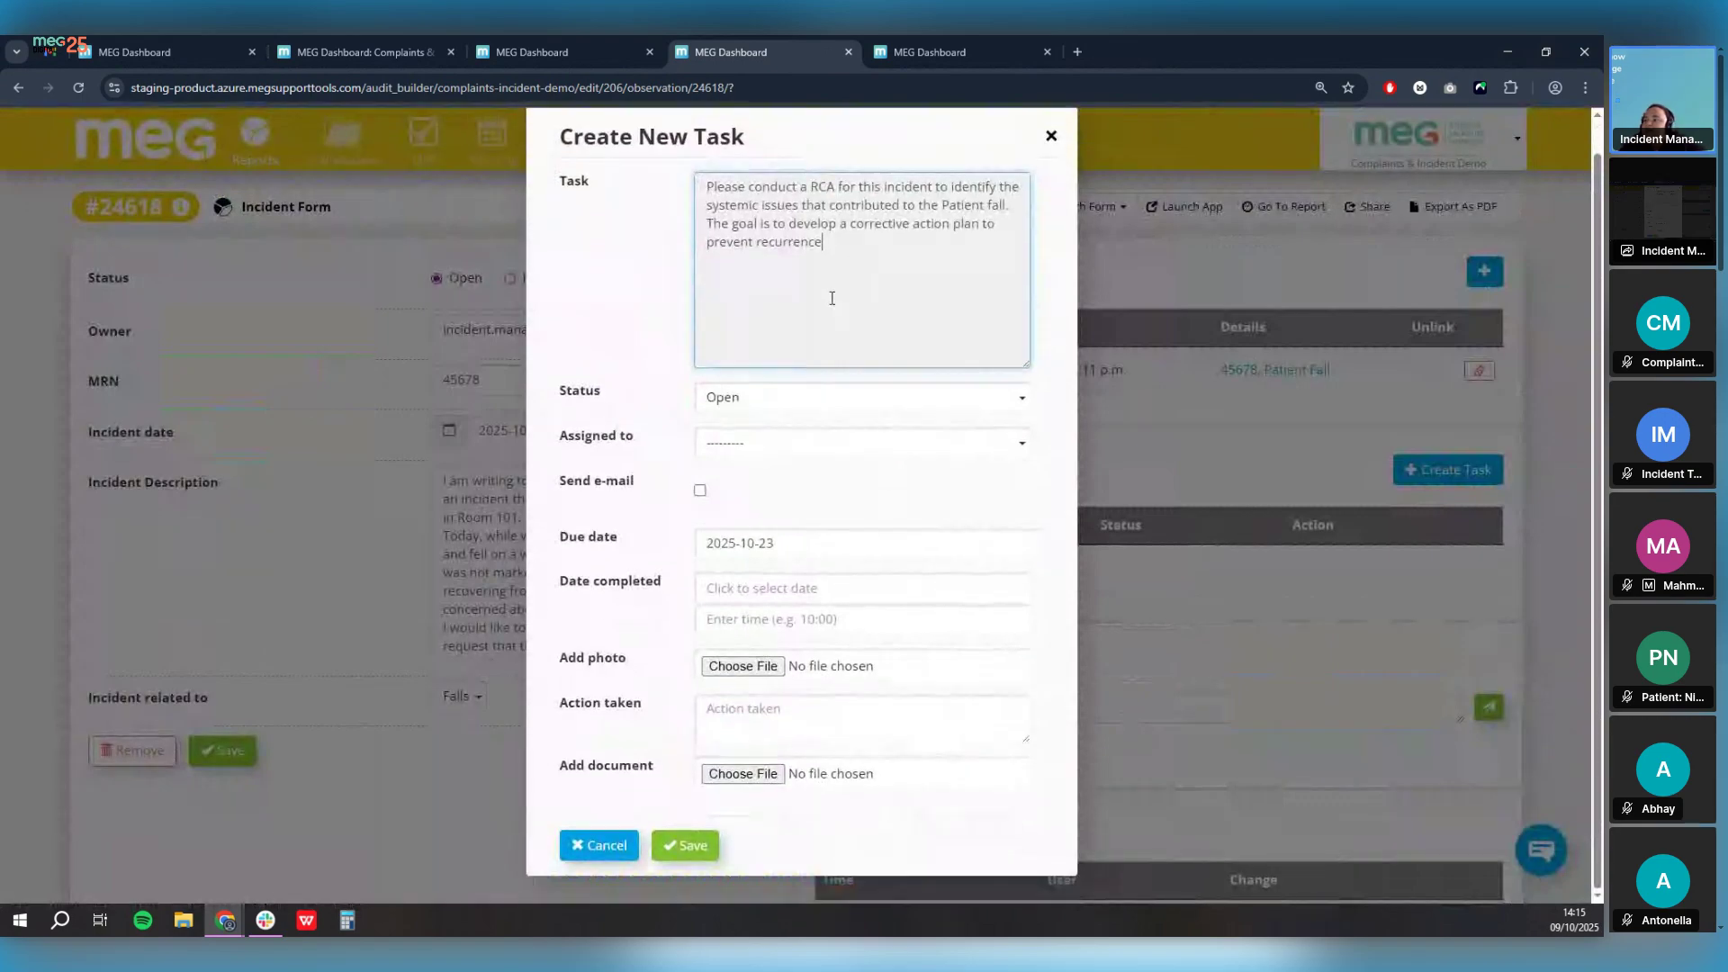
click(765, 446)
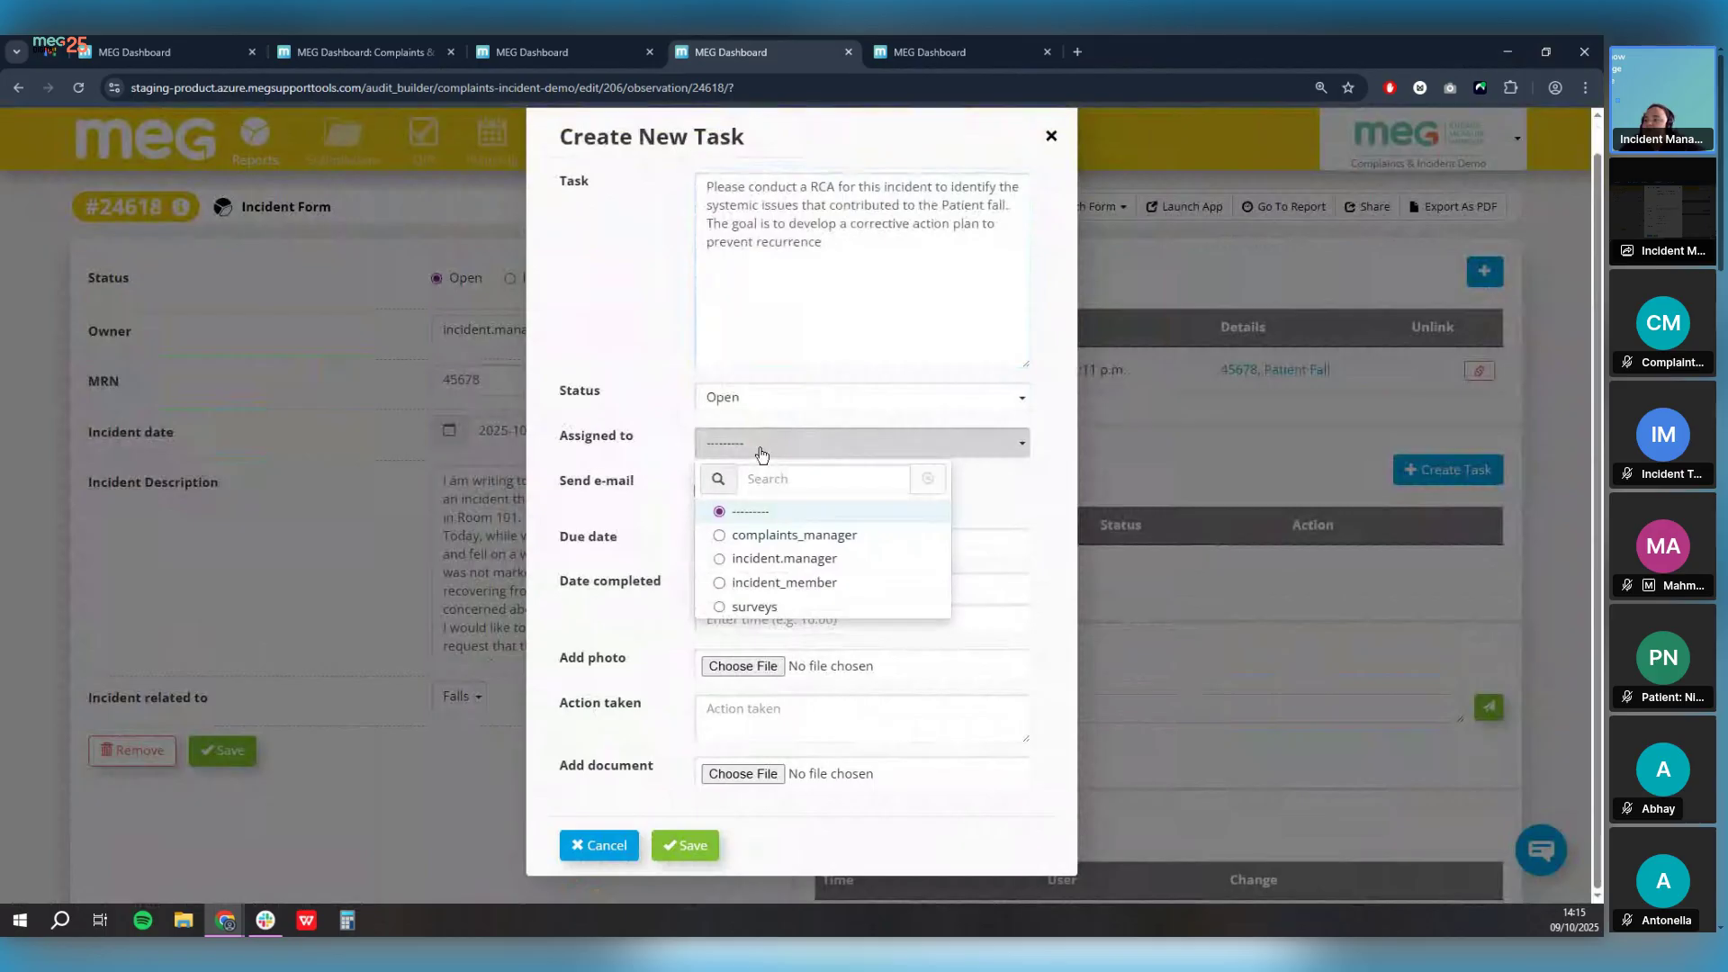
click(779, 578)
click(614, 503)
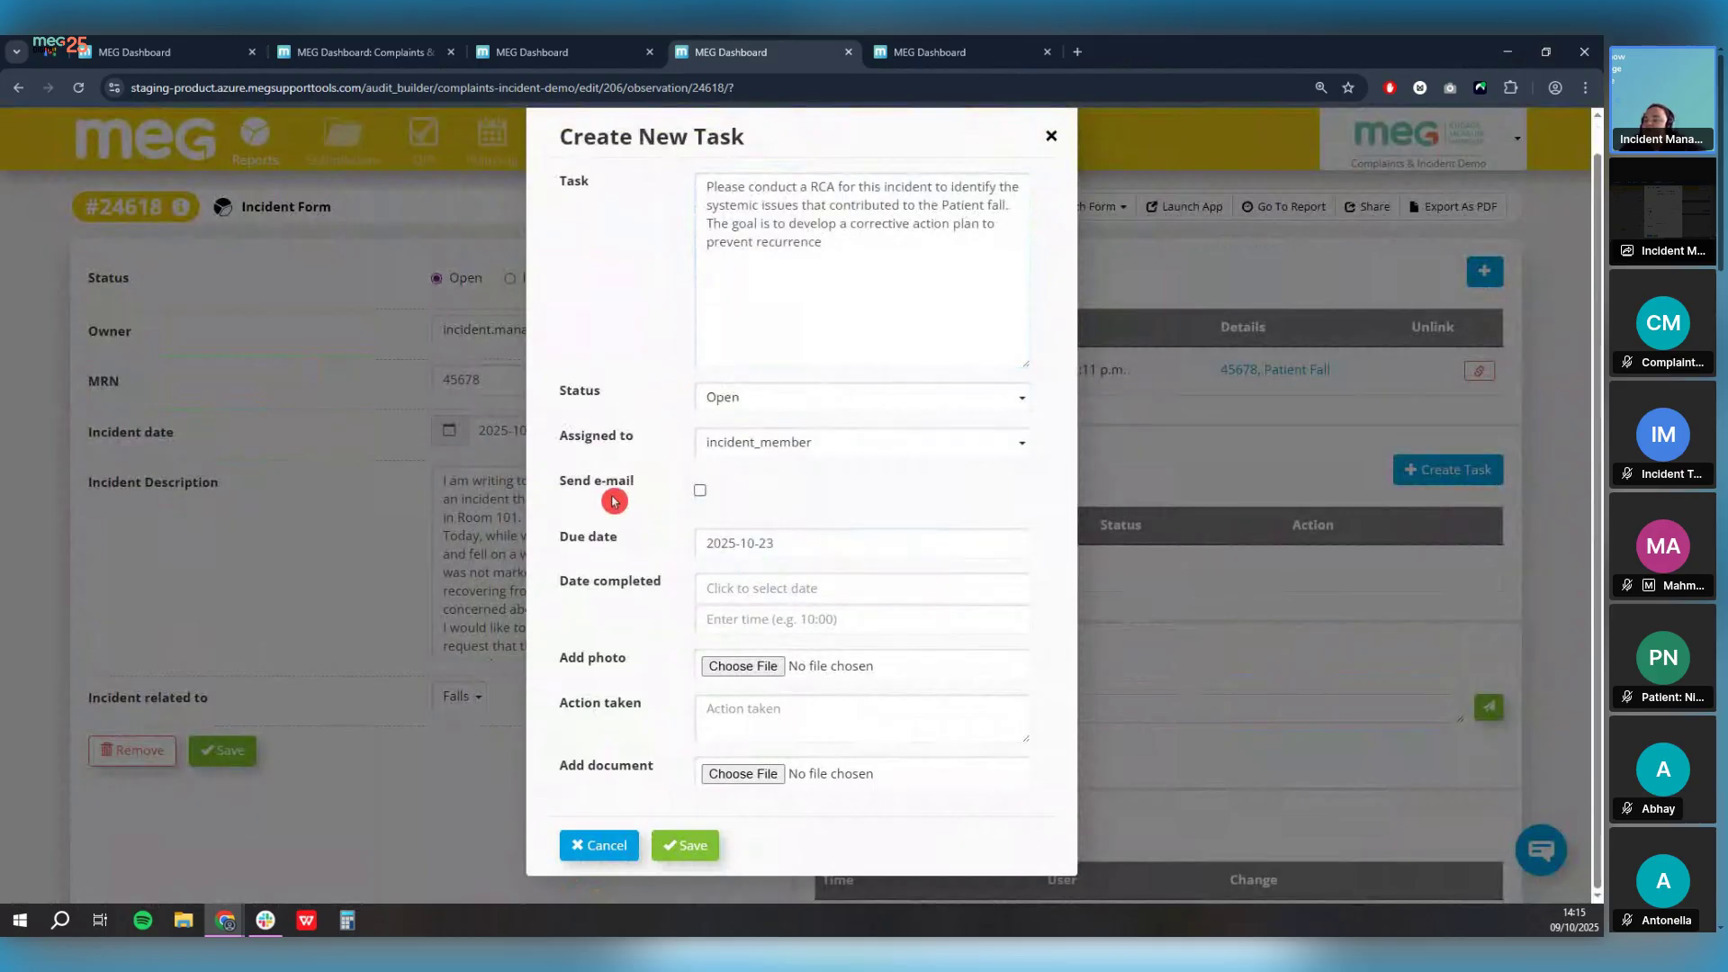
click(700, 493)
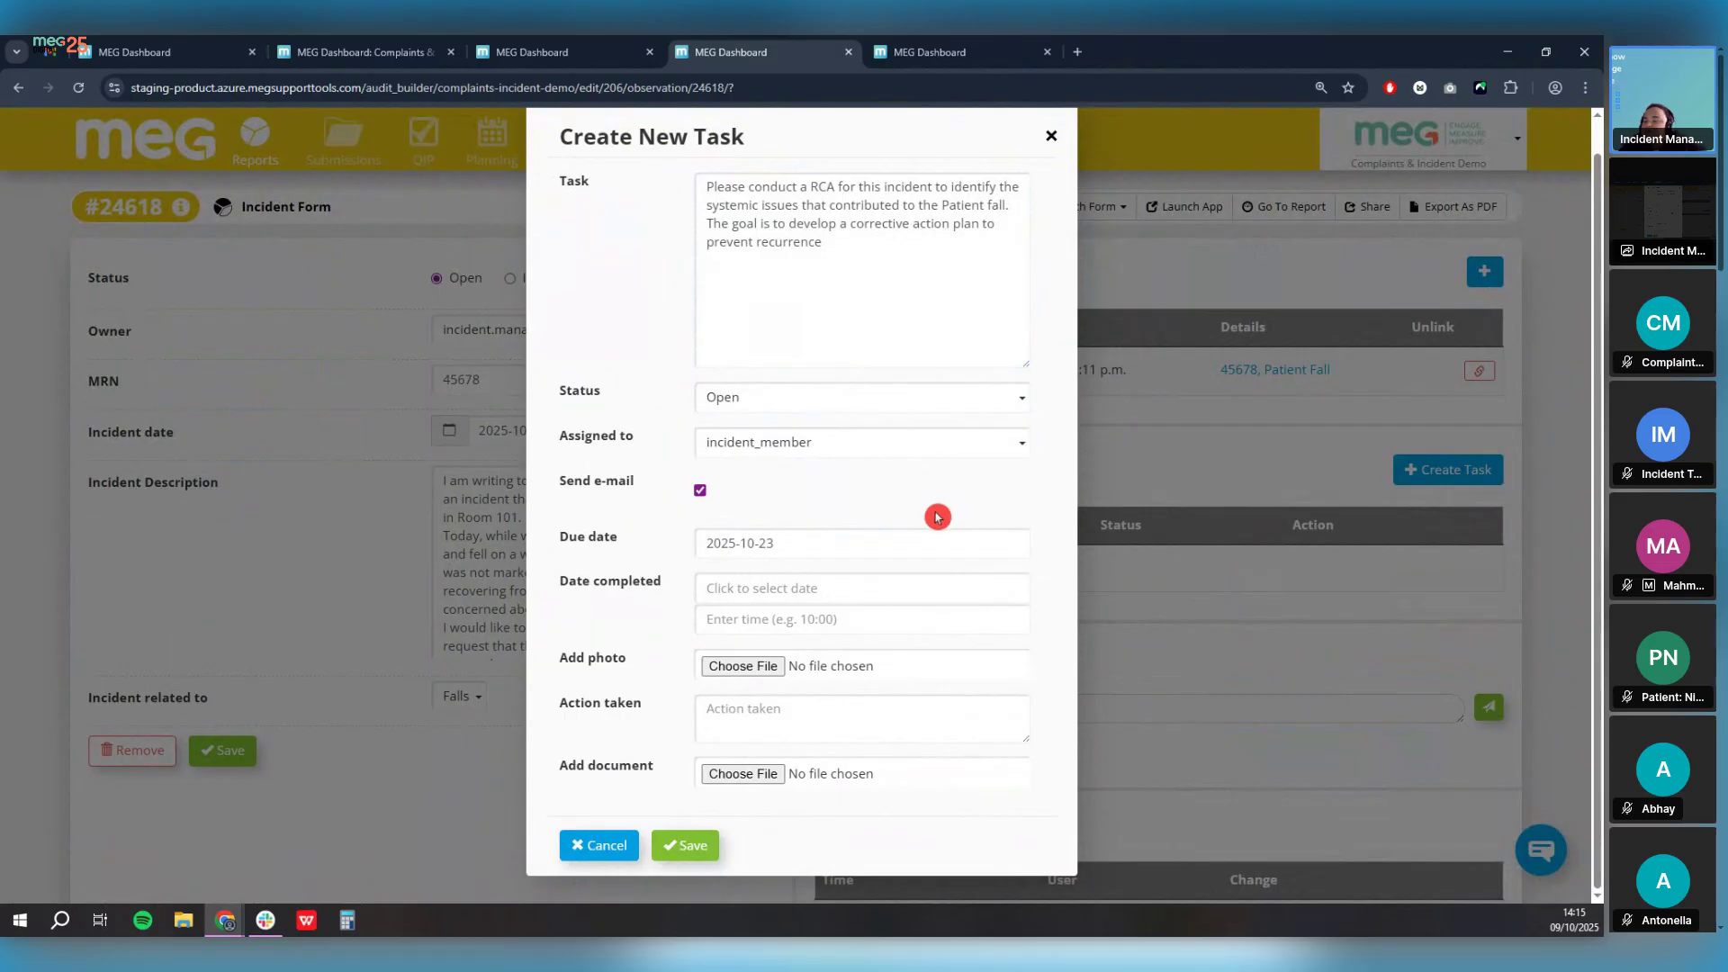
Step: Set the task's due date to 2025-10-10 and save the task
click(788, 543)
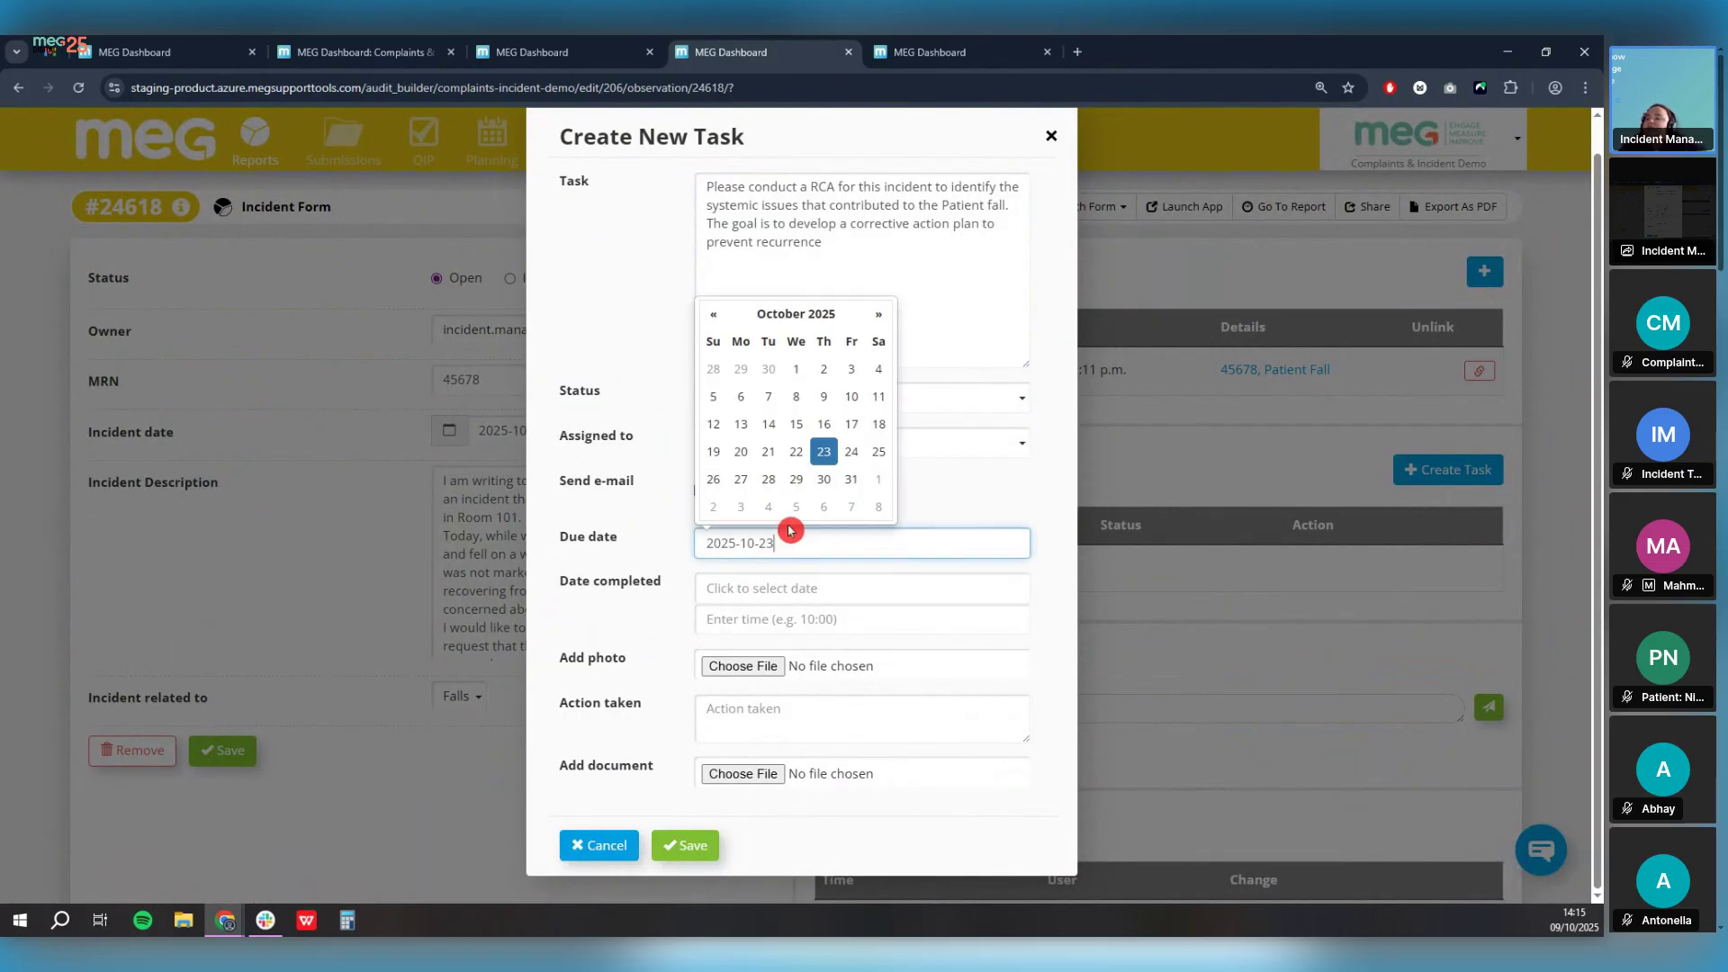
click(843, 412)
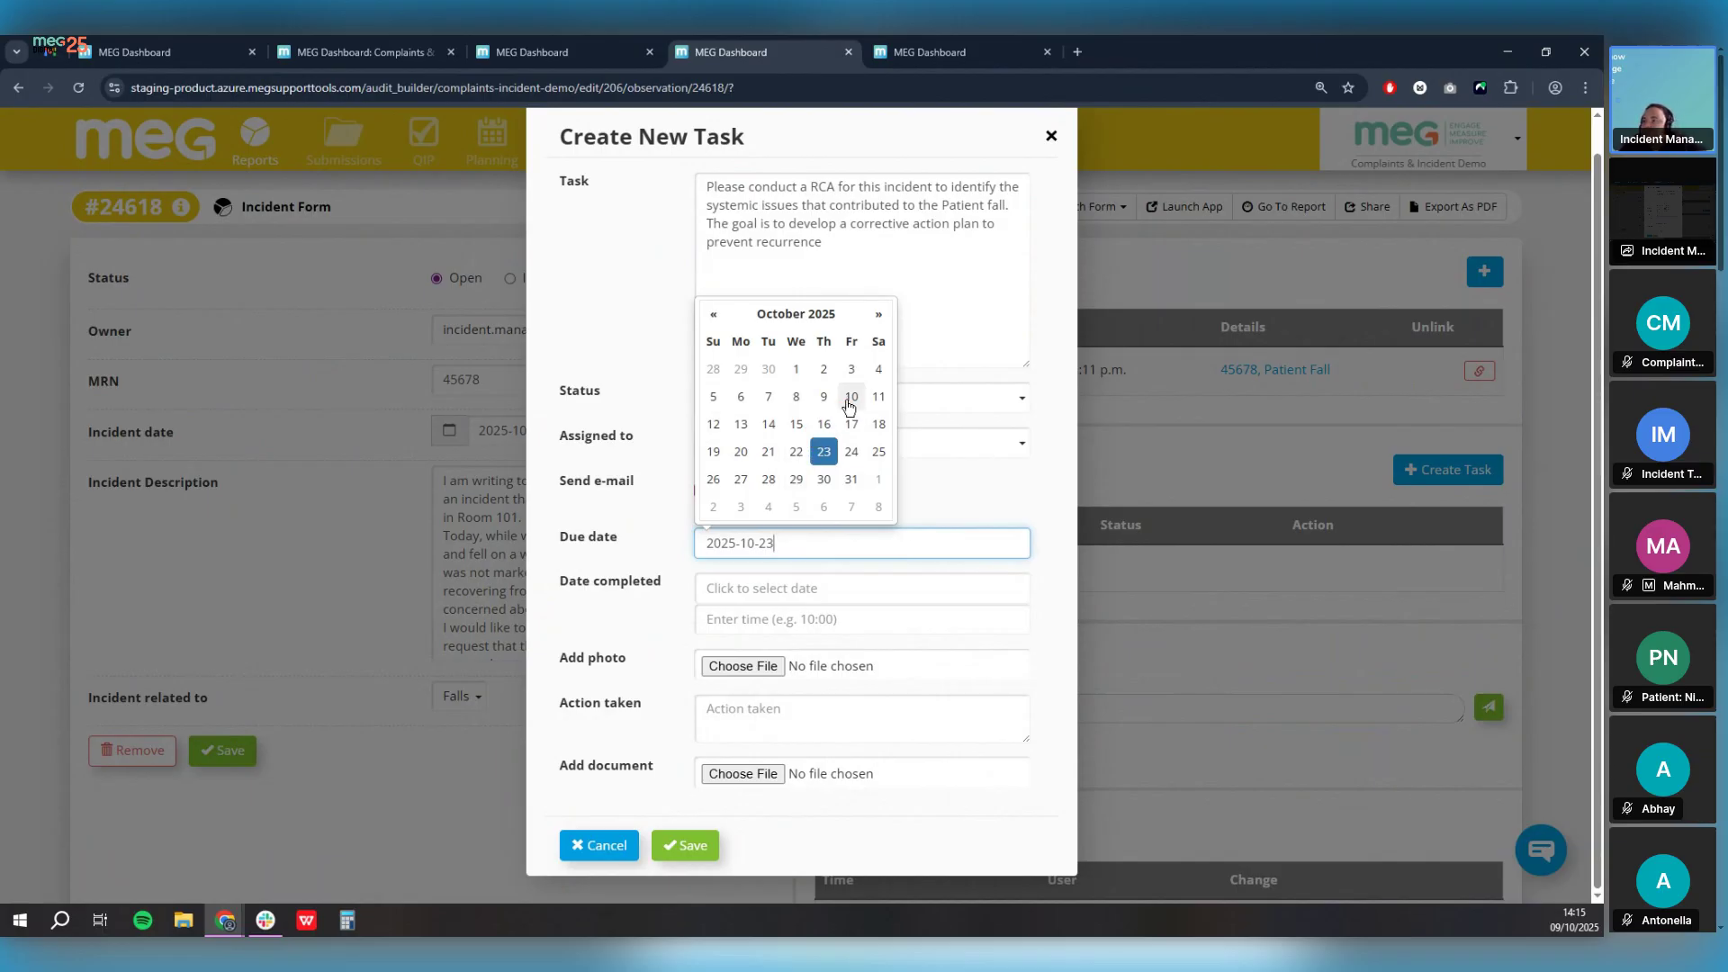
click(849, 406)
click(645, 378)
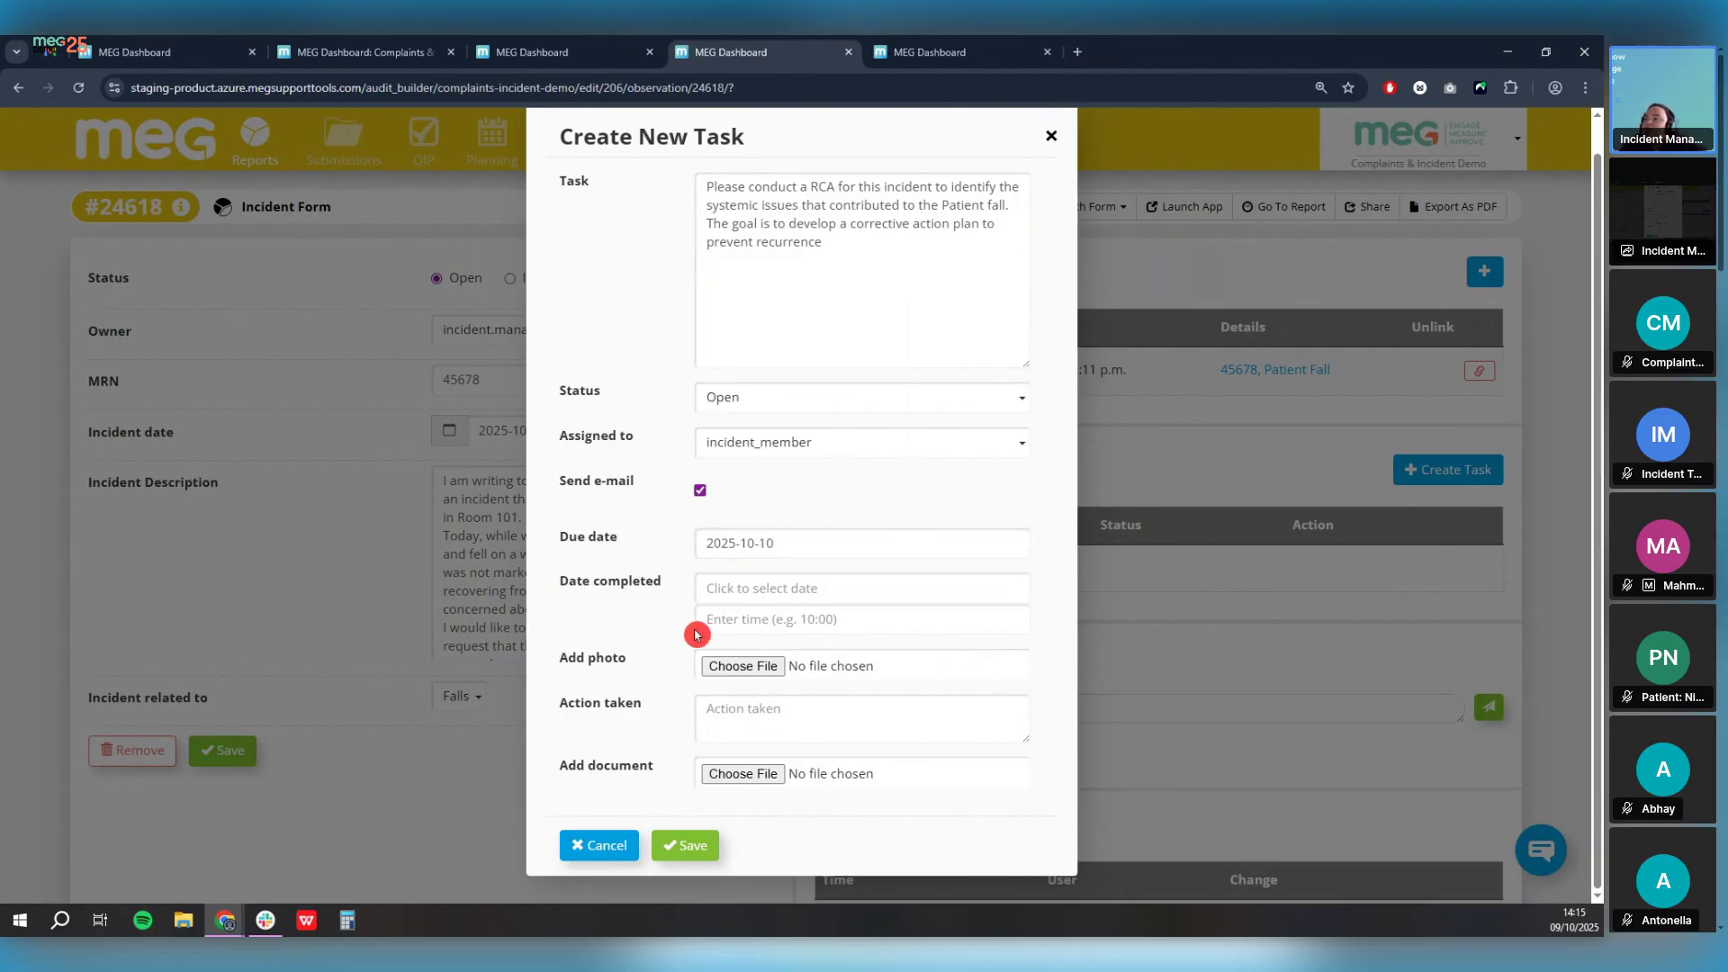
click(692, 849)
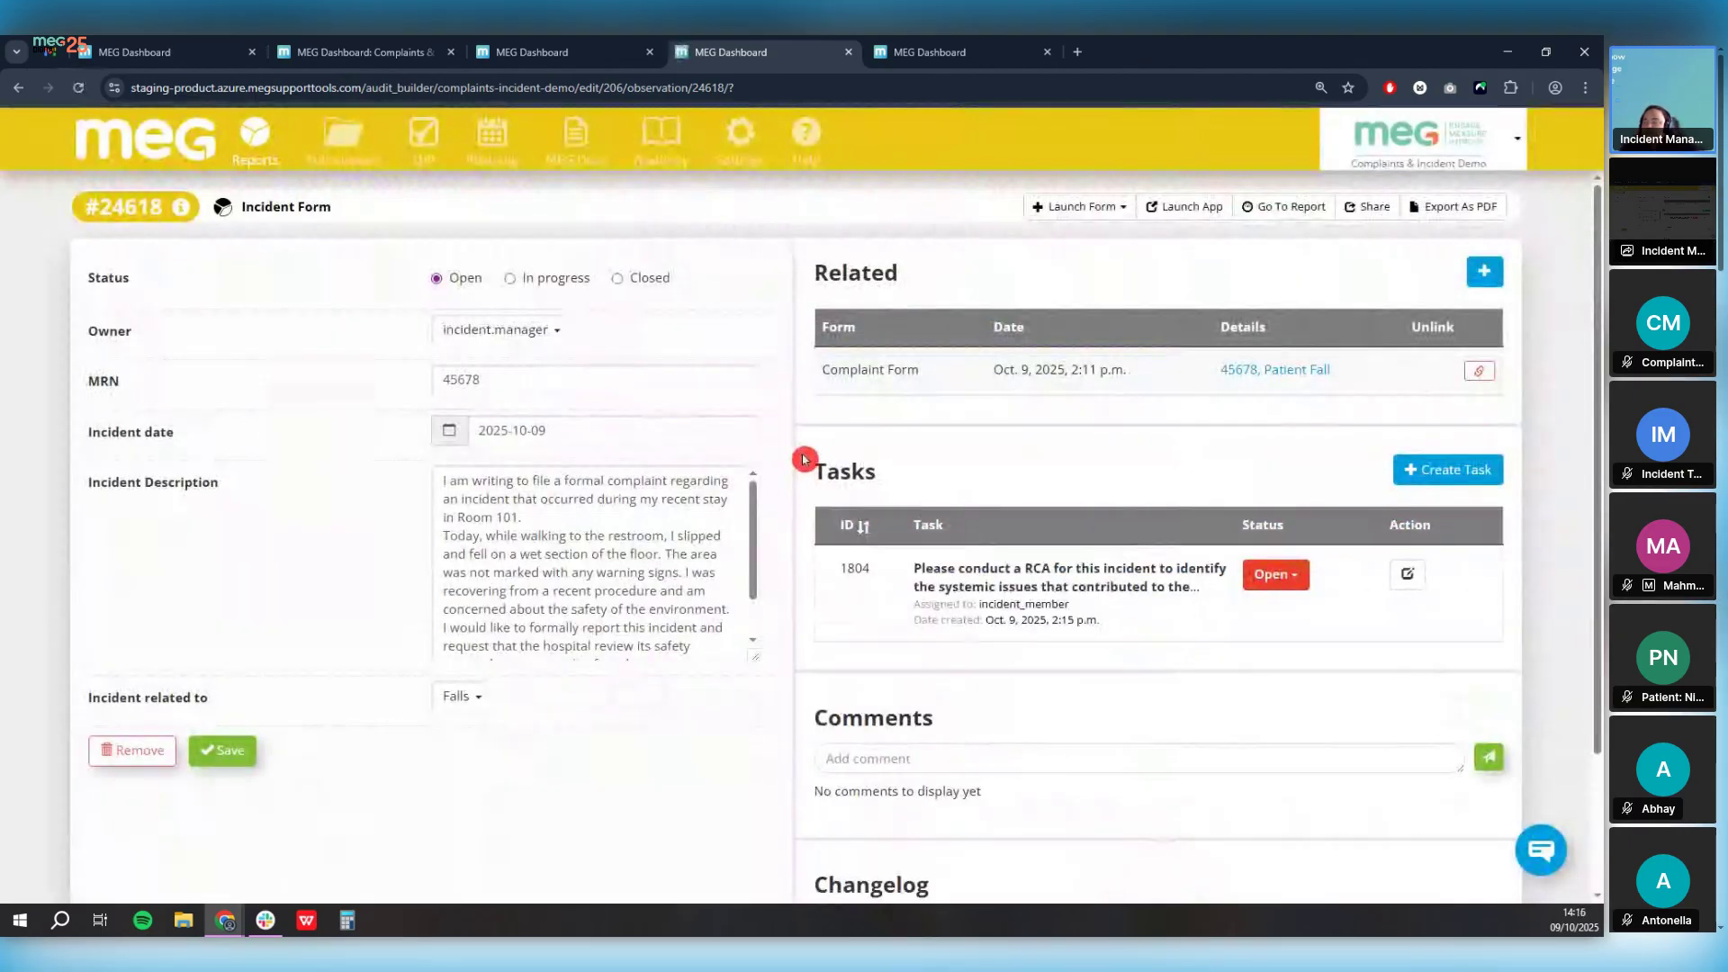
scroll(804, 459, down, 3)
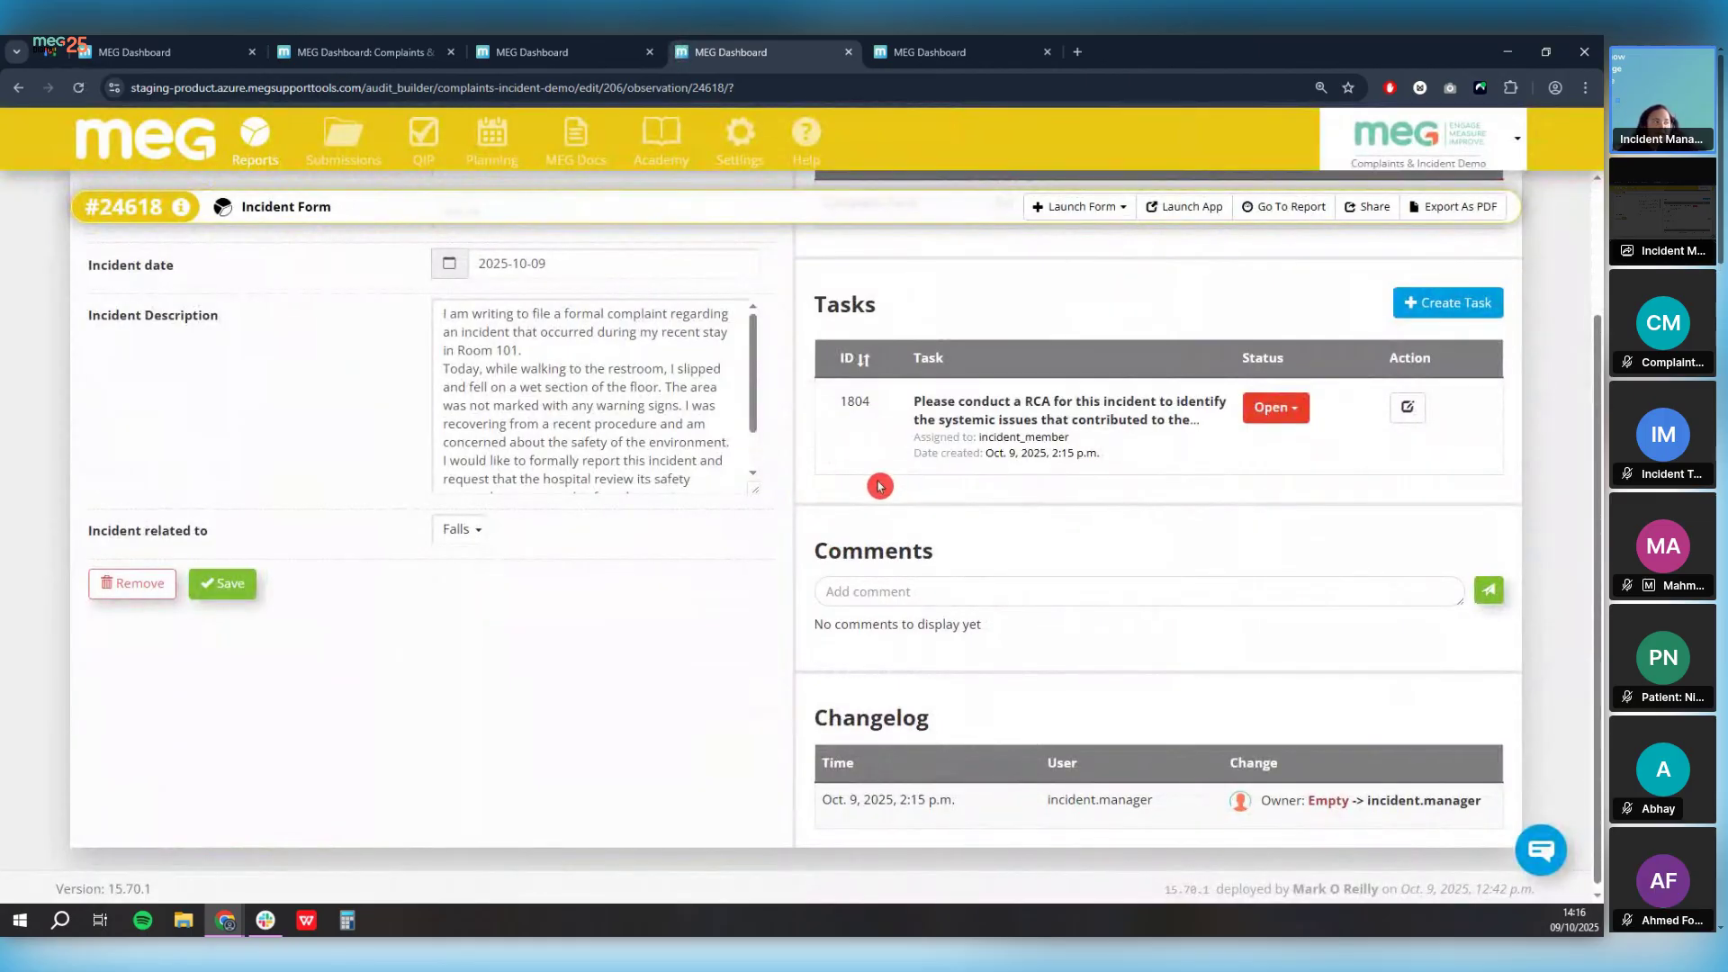
scroll(879, 486, up, 1)
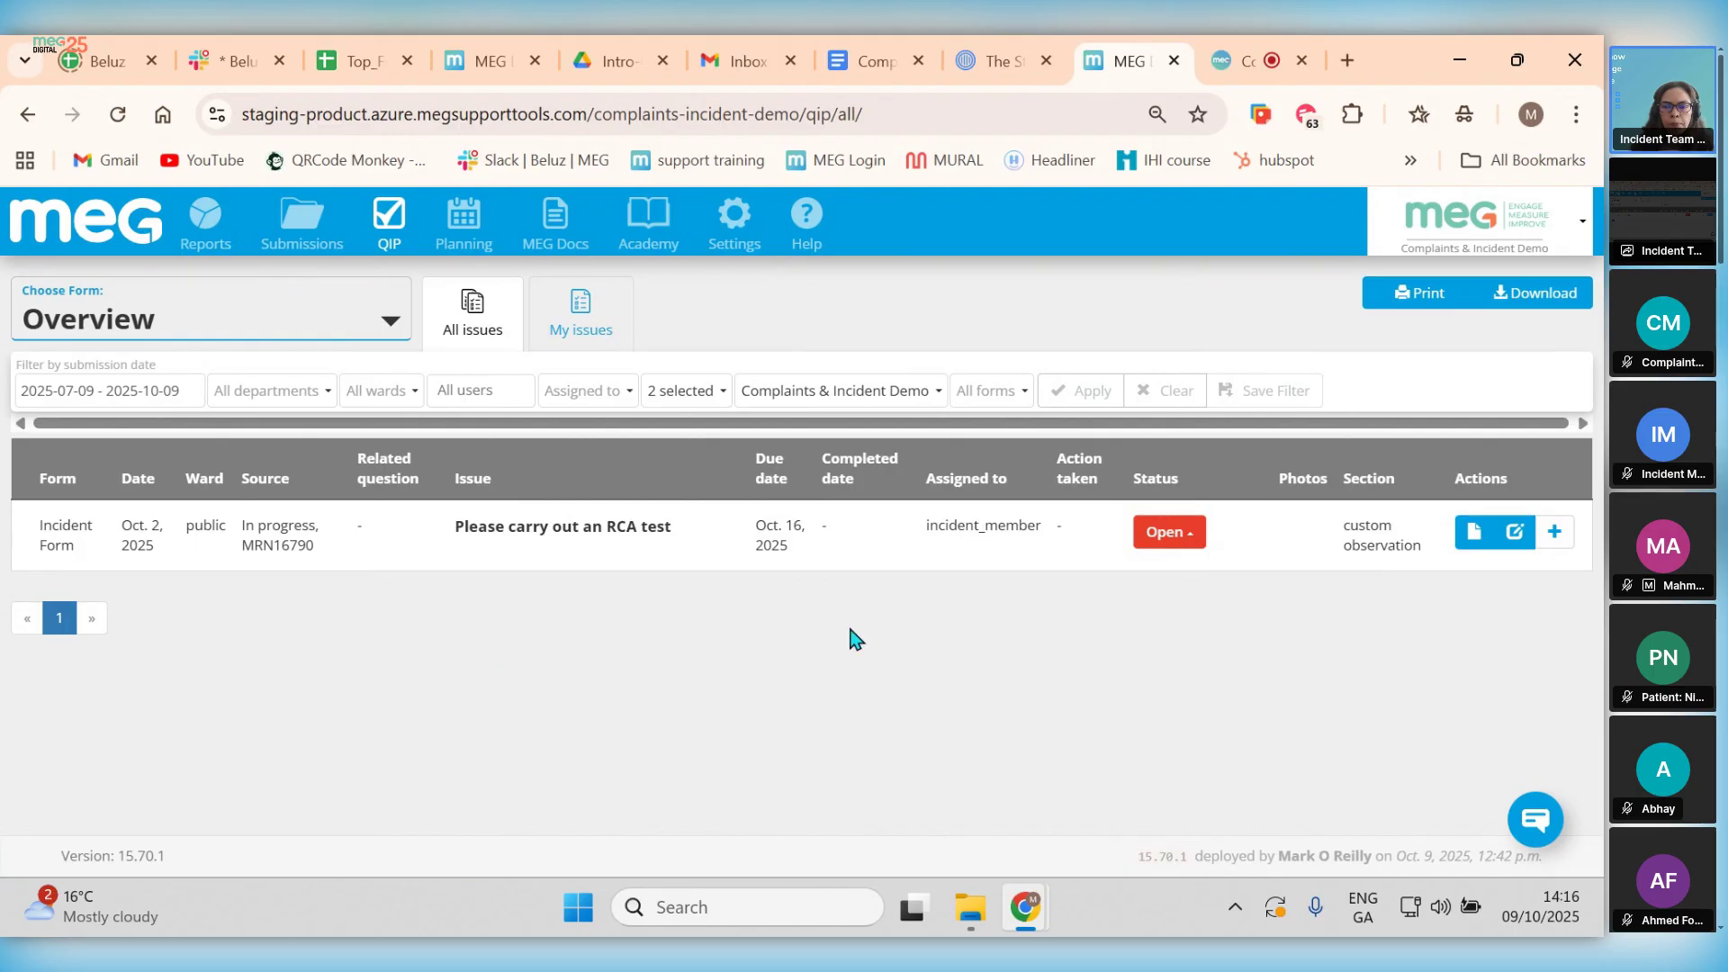
Step: Refresh the team member's QIP overview and open the patient fall RCA task for editing in a separate tab
mouse_move(711, 534)
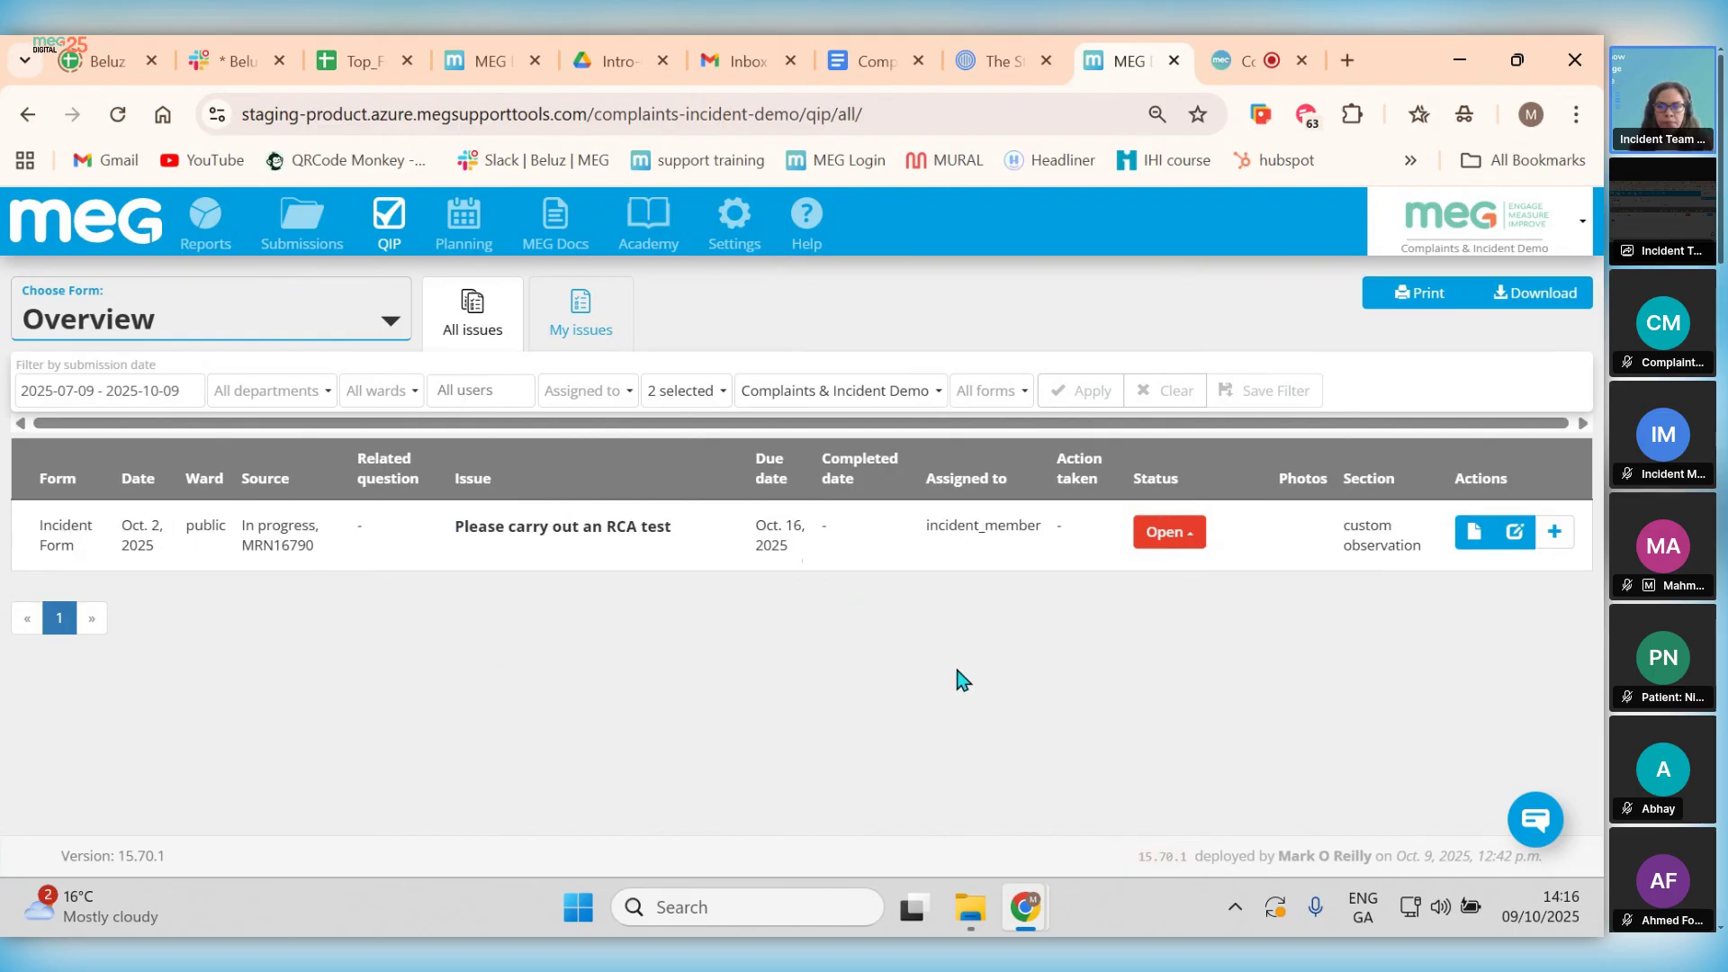
click(301, 329)
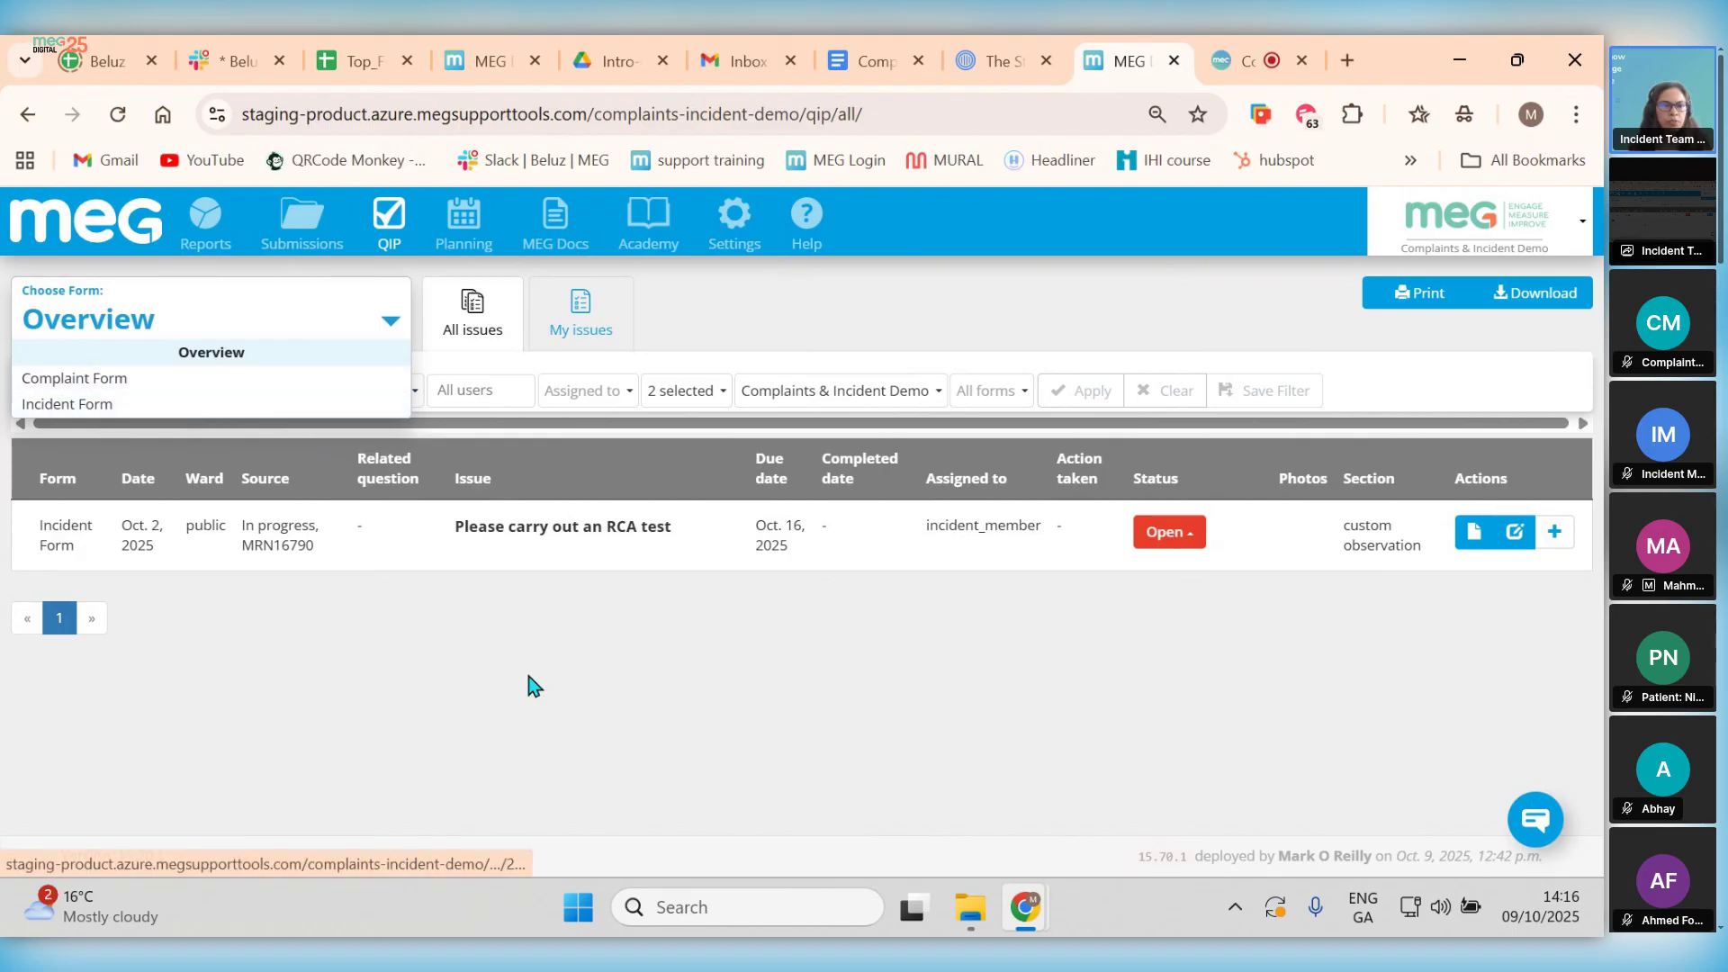
click(603, 688)
click(117, 115)
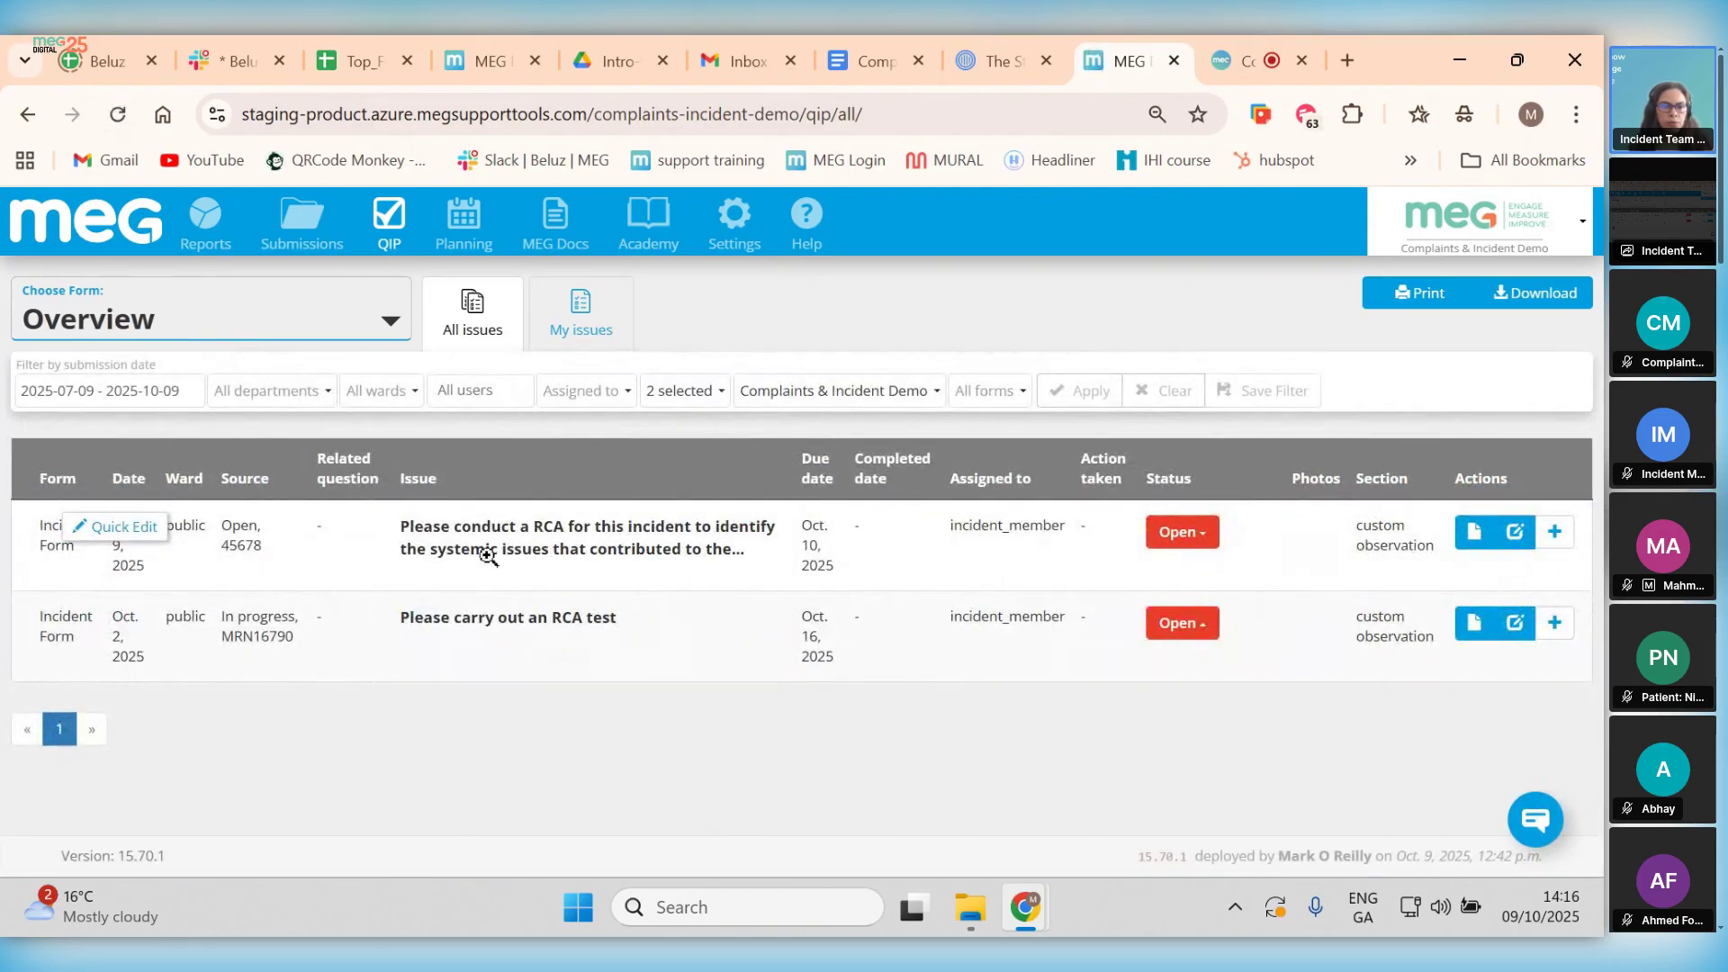
ctrl+click(1515, 531)
click(1141, 63)
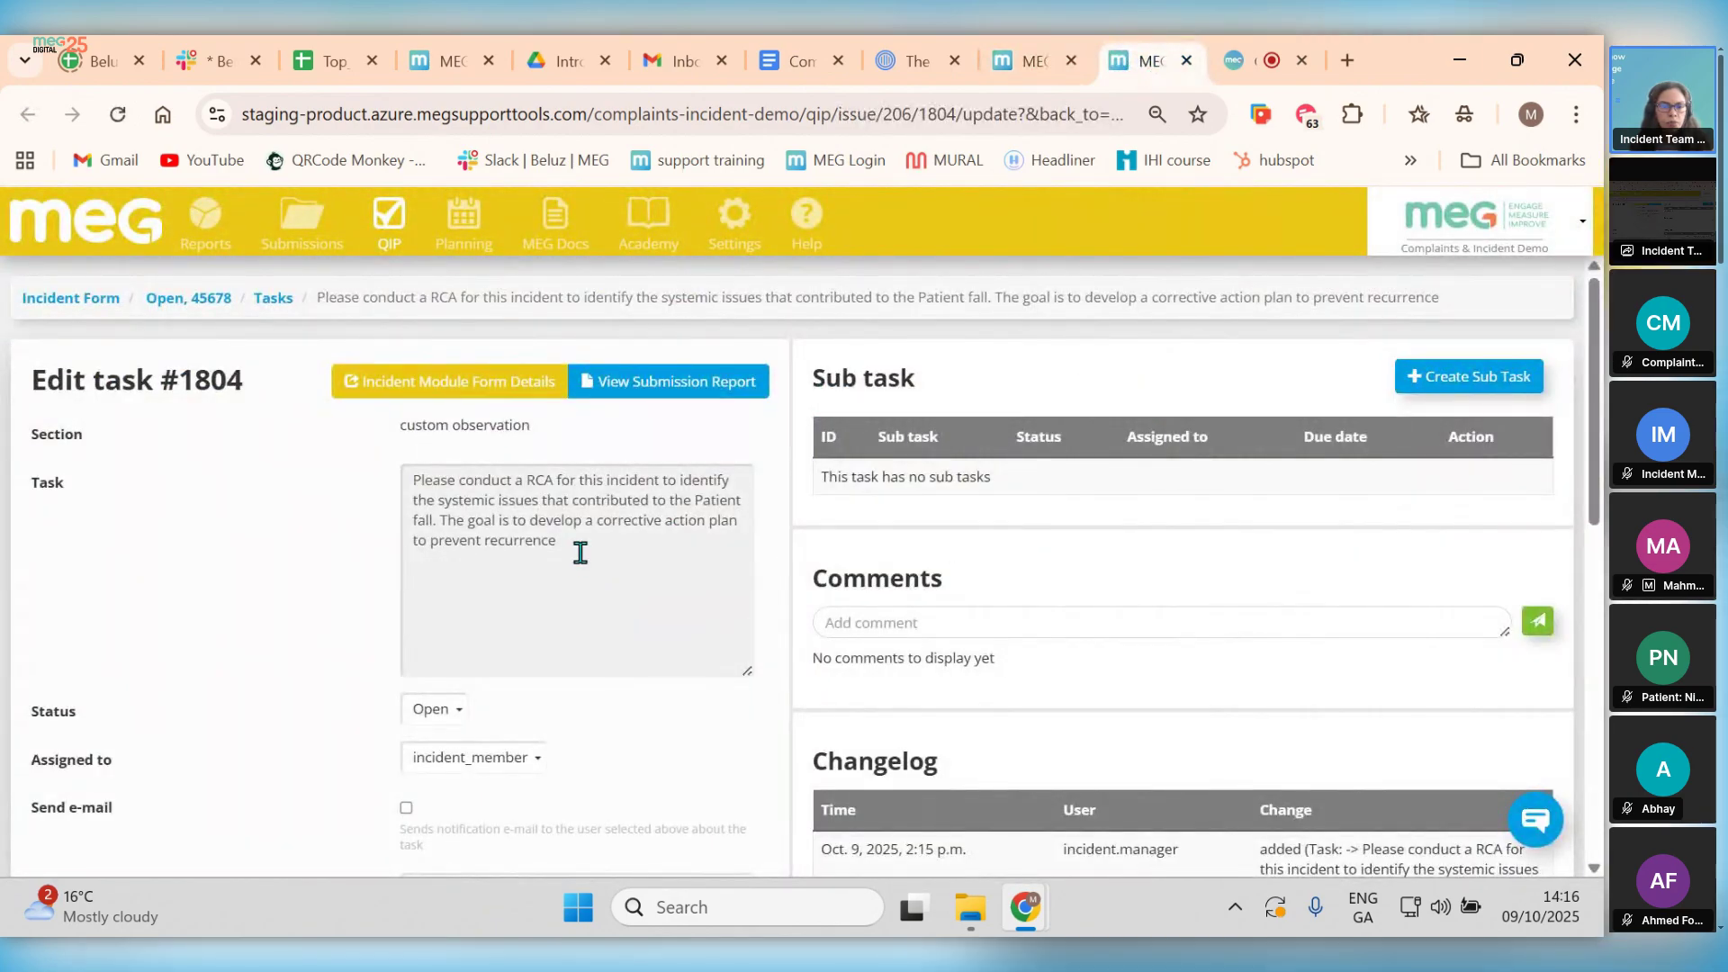
Step: Look through the RCA task, then open the incident form it belongs to and review its details
scroll(369, 630, down, 8)
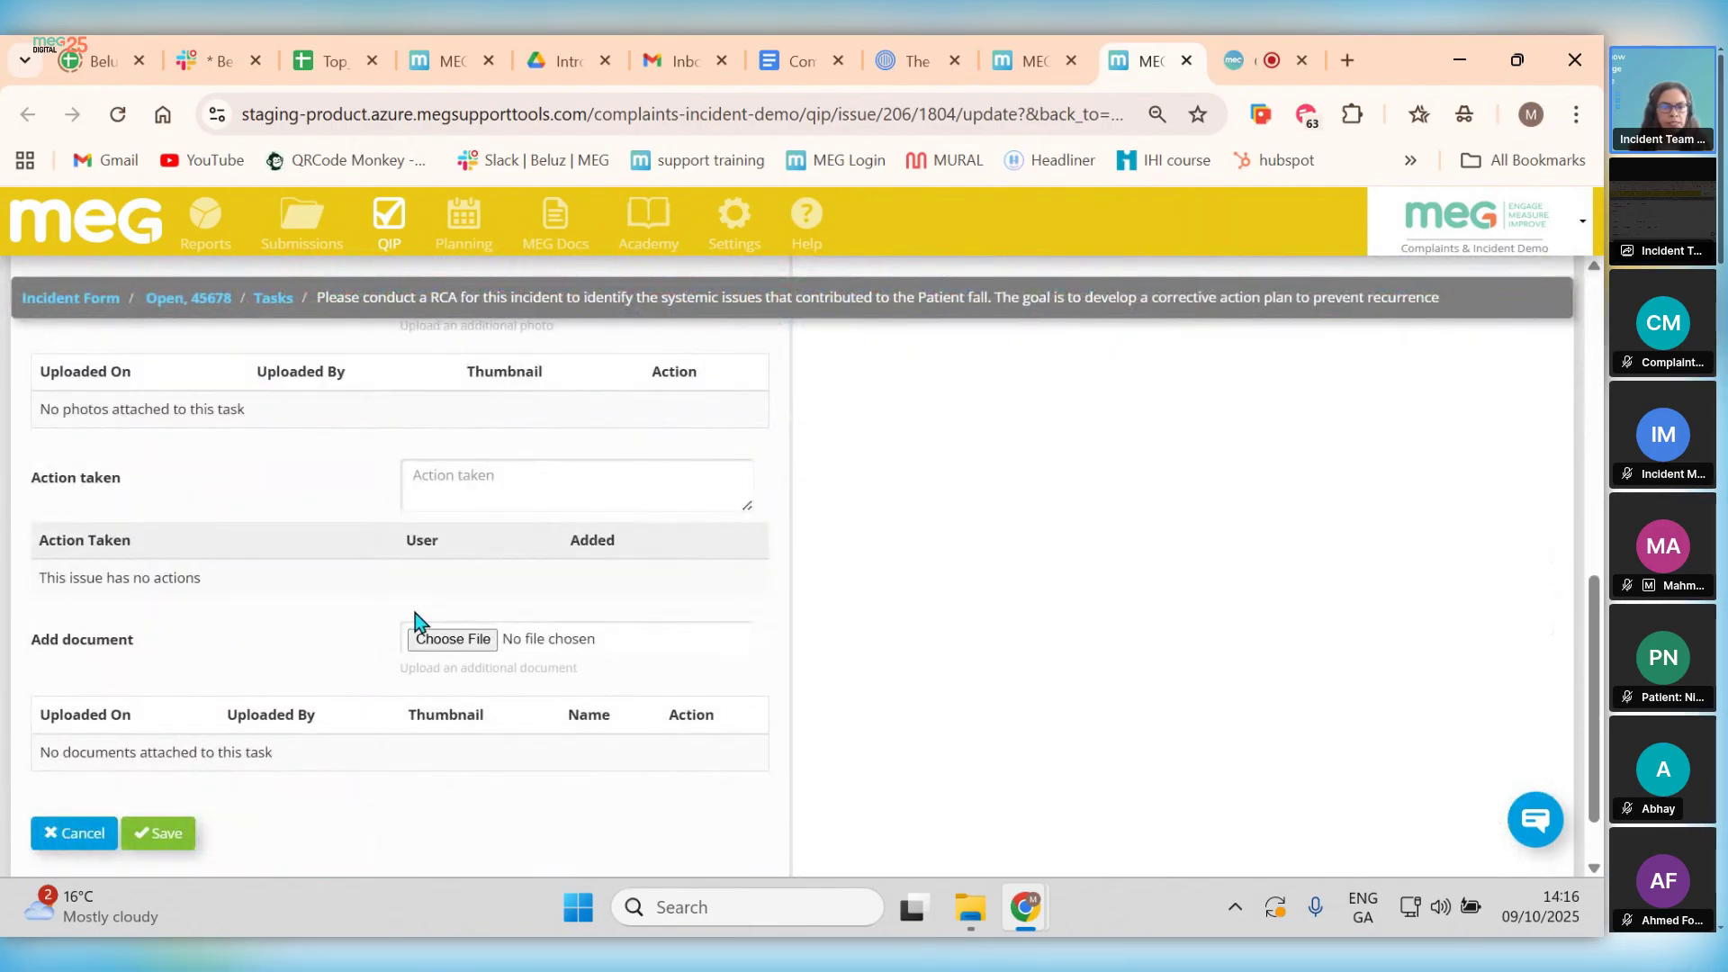
scroll(415, 621, up, 10)
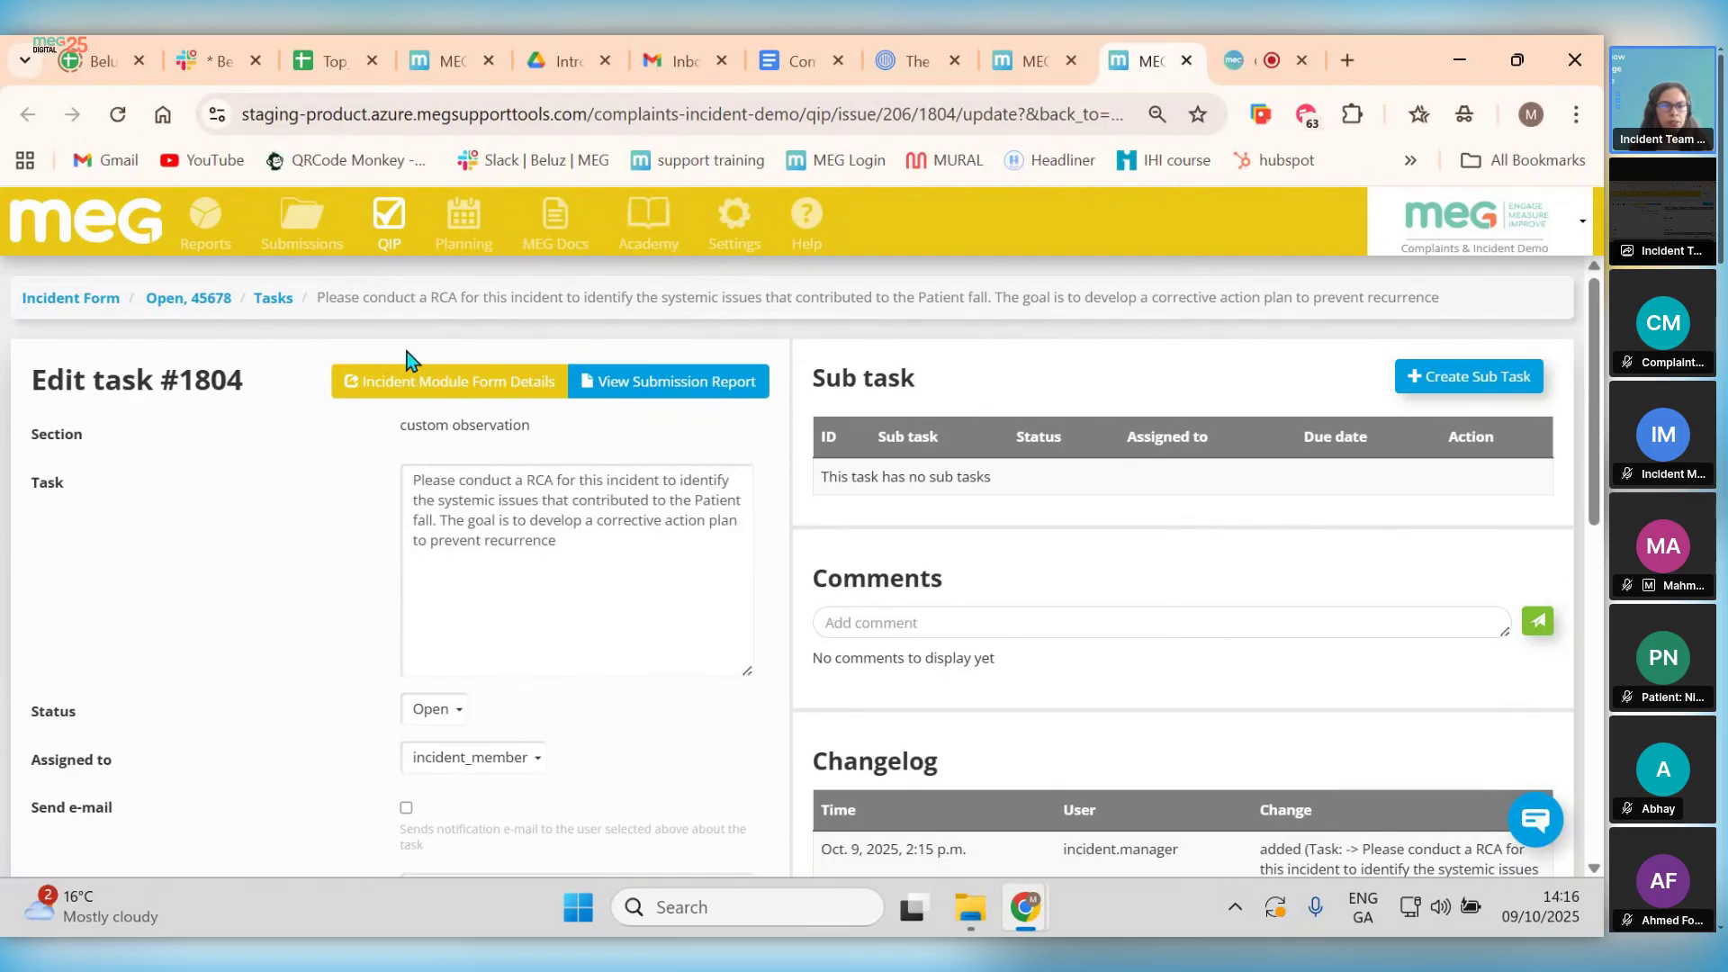
click(415, 381)
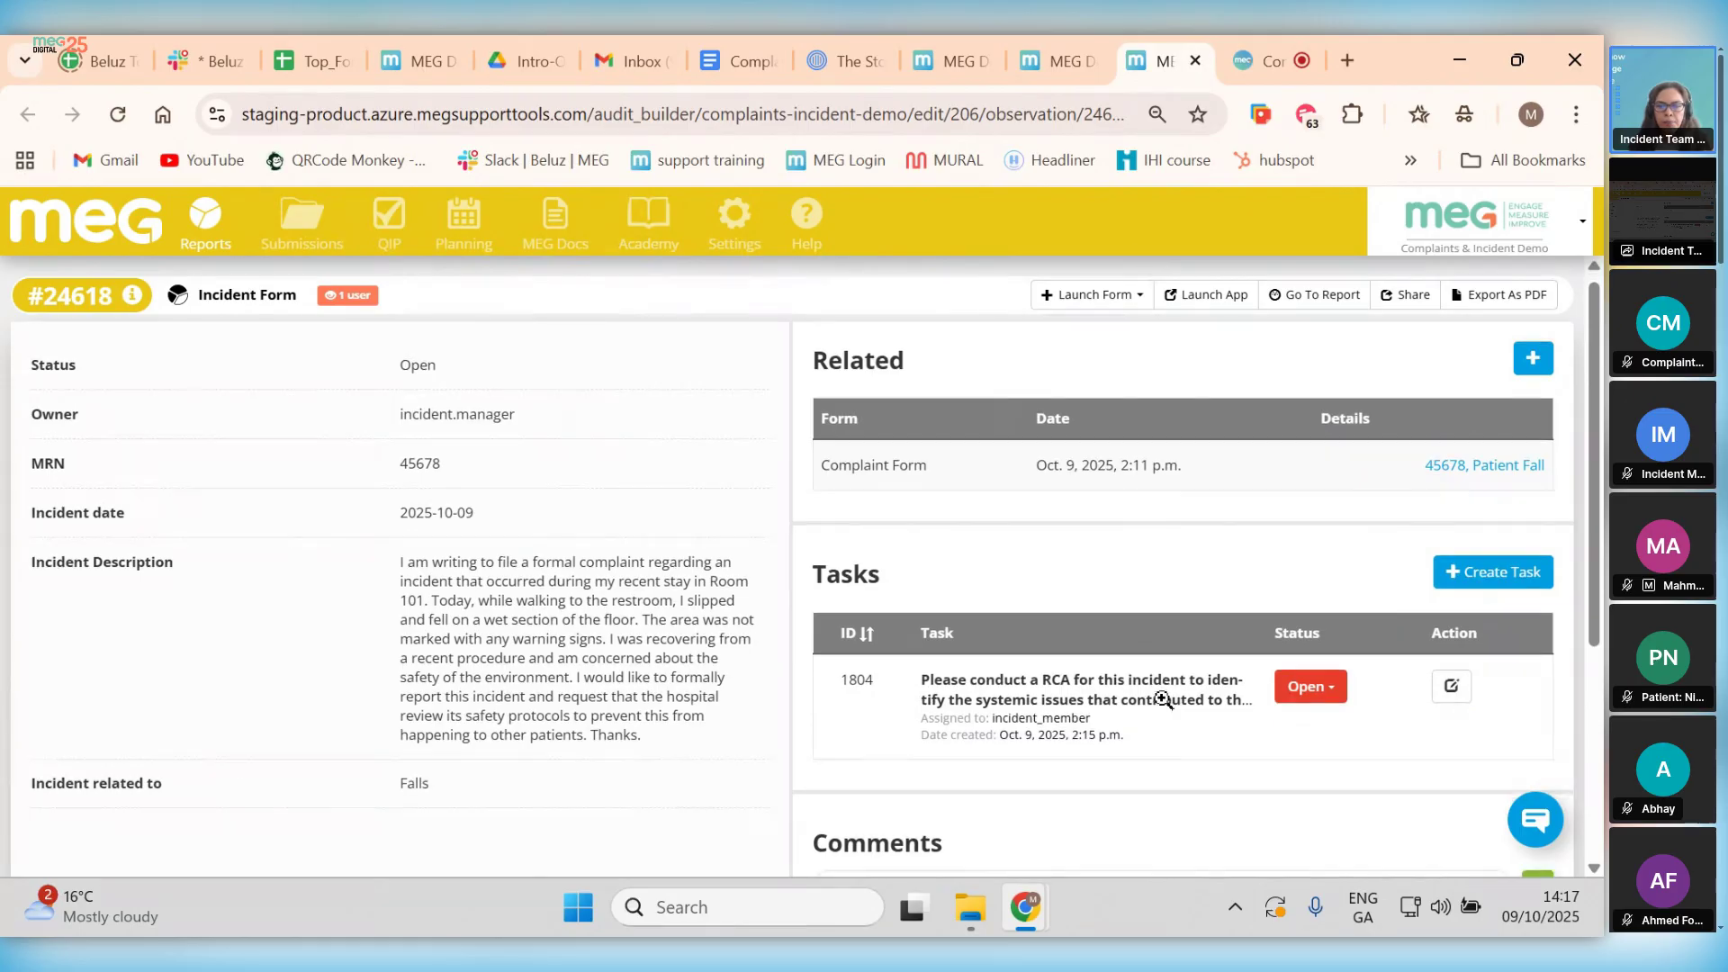
scroll(1163, 702, down, 3)
scroll(1161, 704, up, 3)
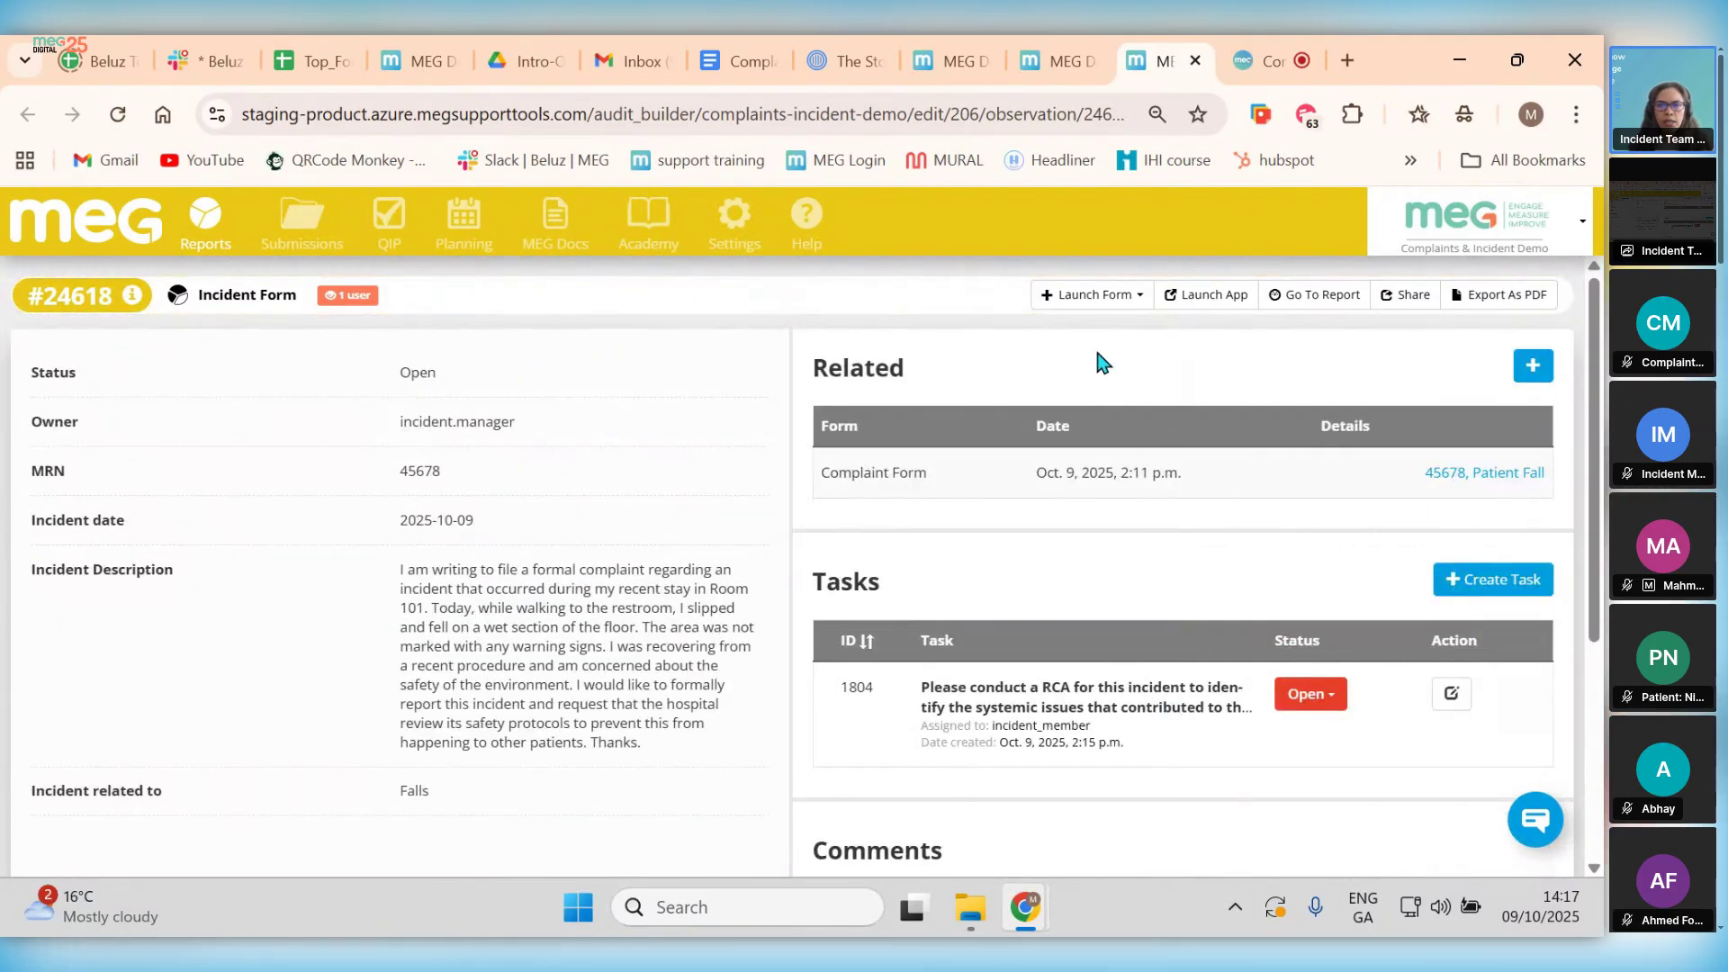
Step: Launch the RCA tool form from the incident, select Root Cause Analysis and enter "Complaint and Incident" as the background
click(1102, 297)
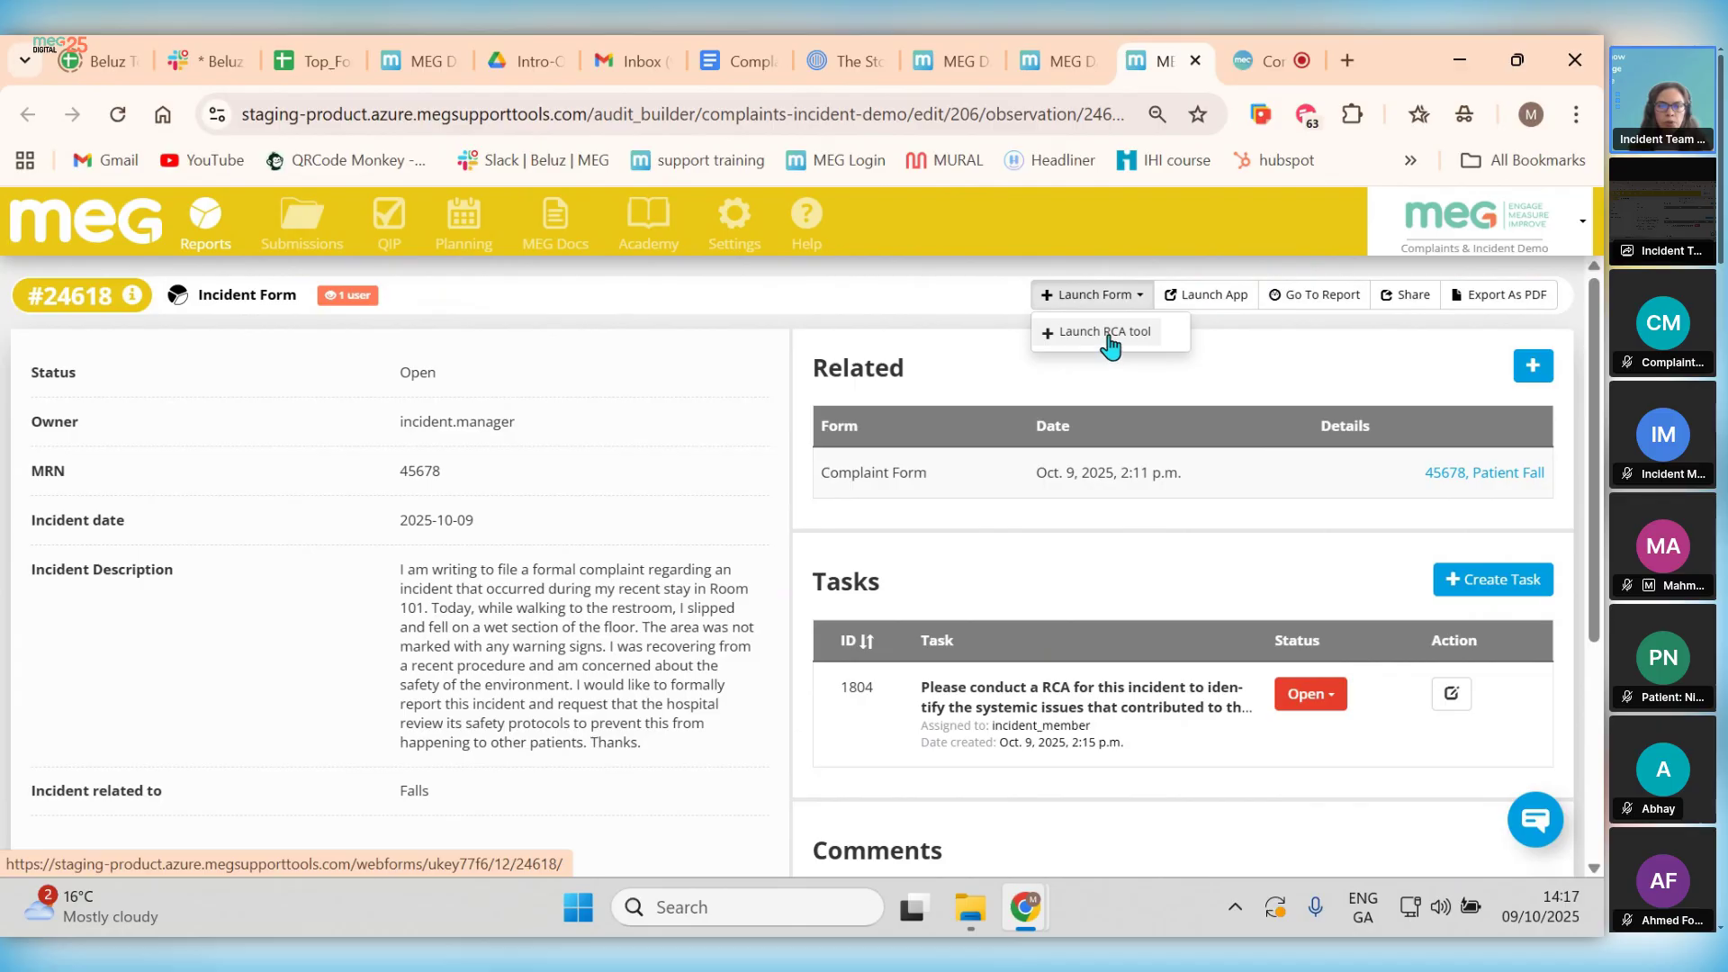
click(1108, 335)
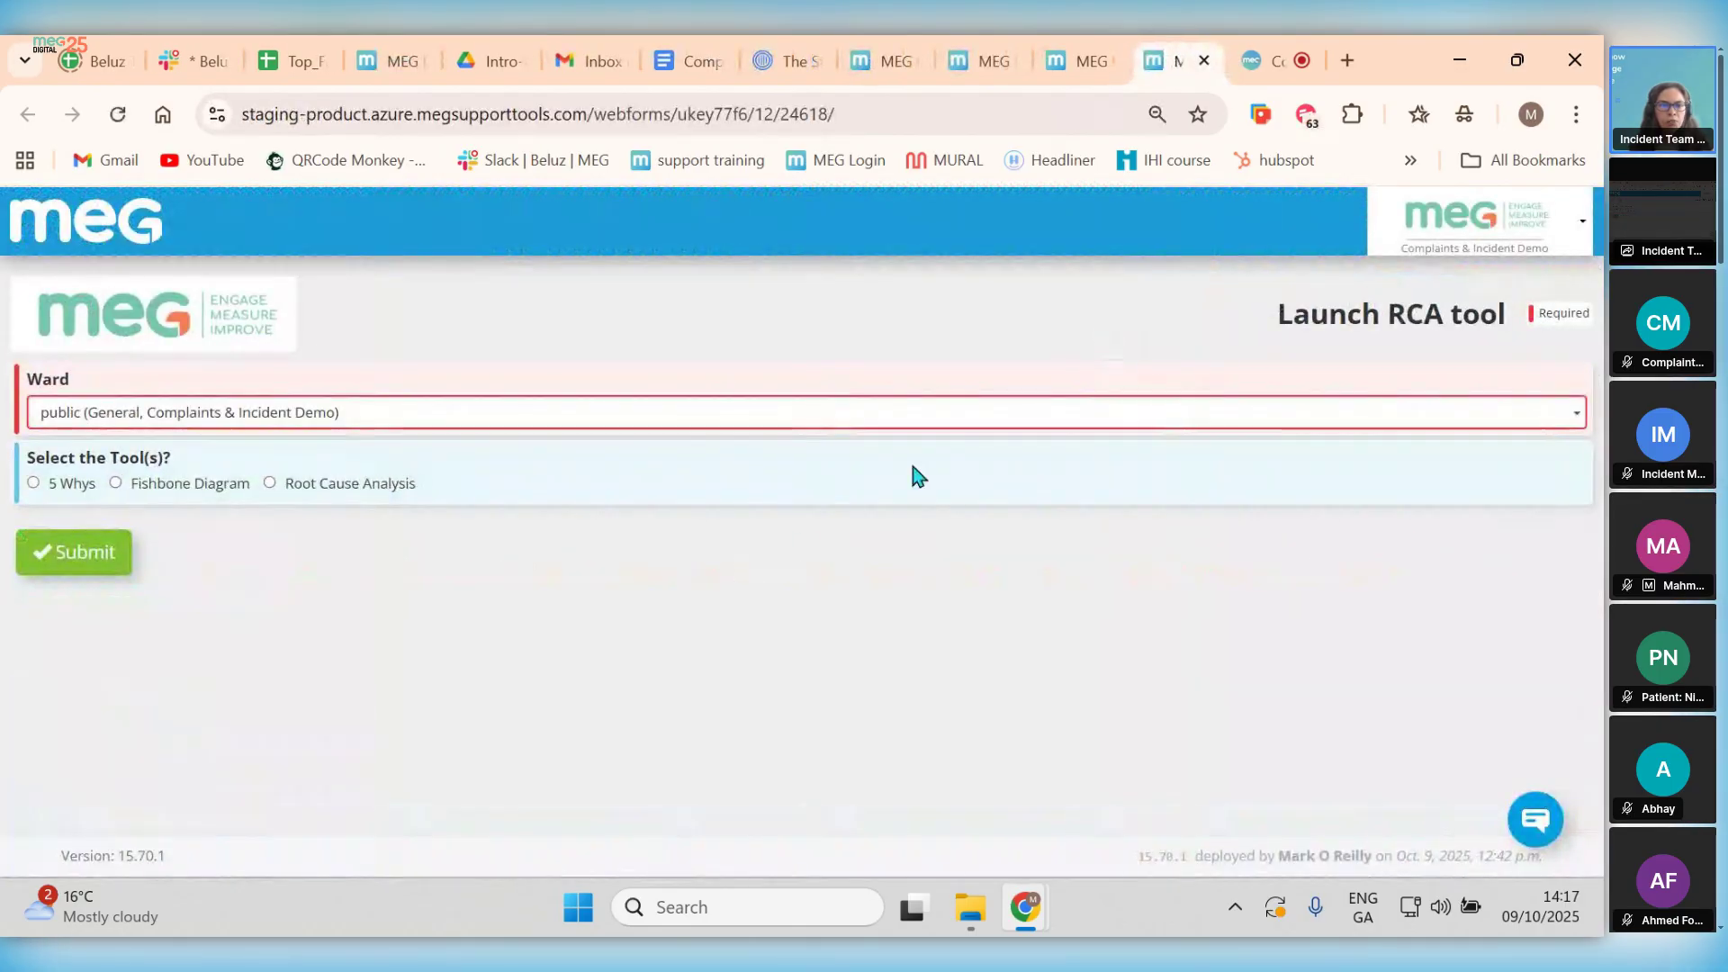
click(289, 493)
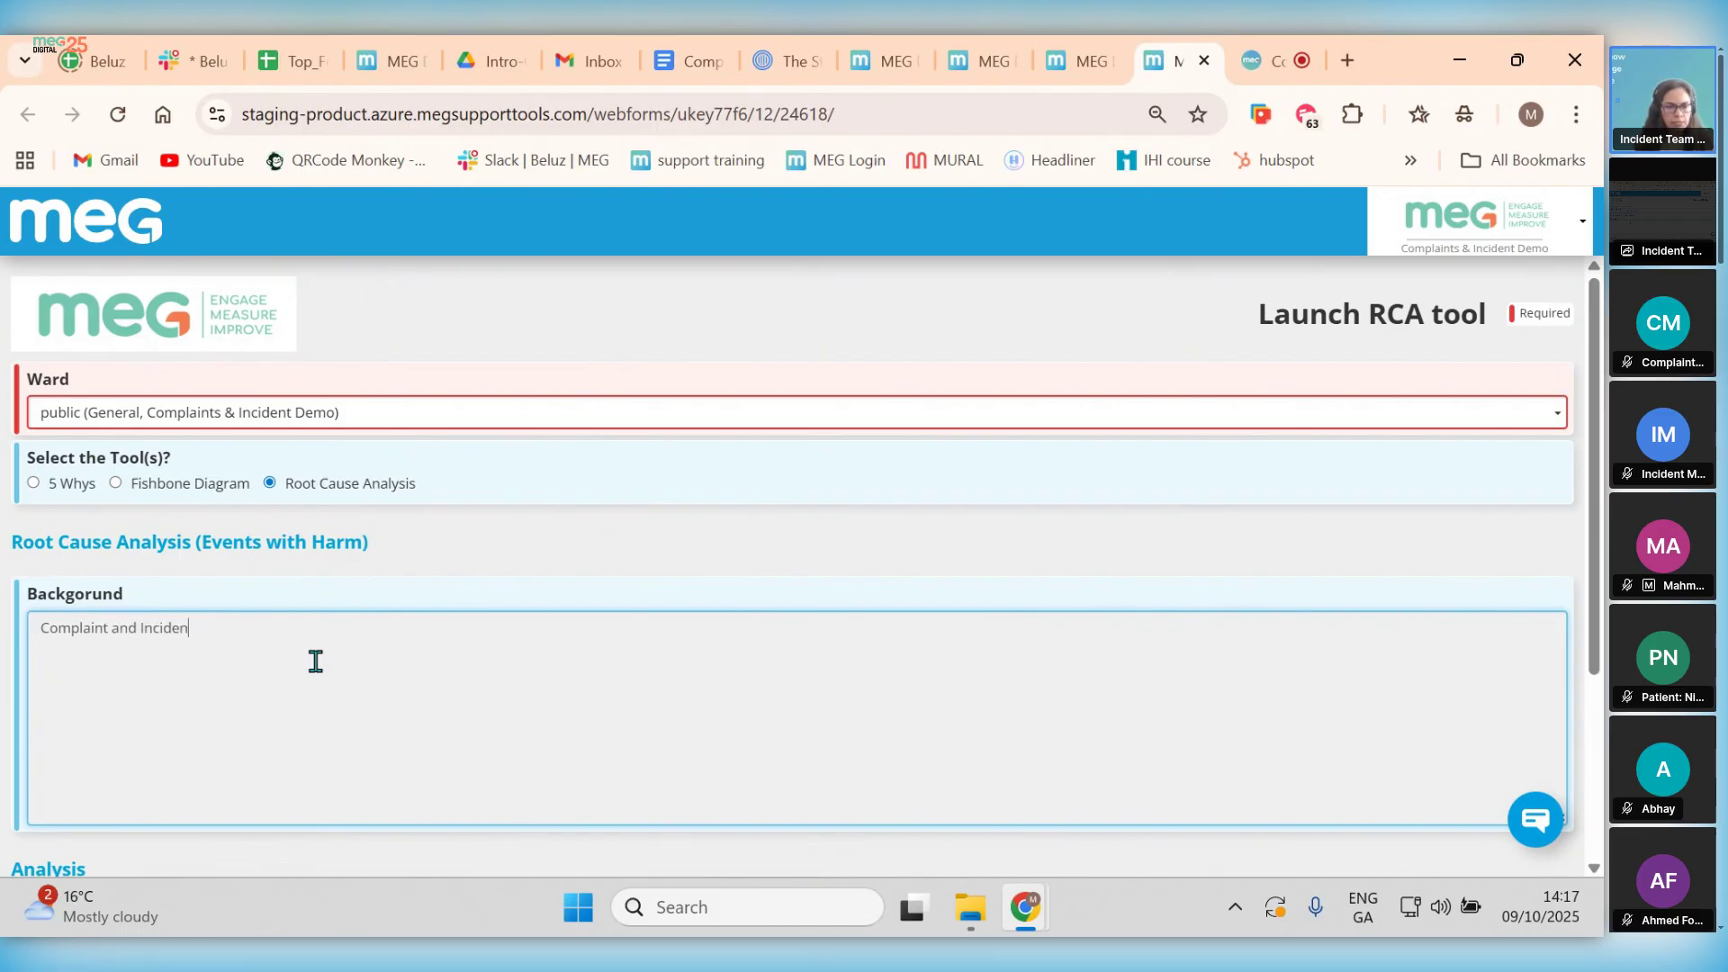
Step: Attach the Root Cause Analysis Tool PDF from the C&I demo folder in meg webinar pics to the RCA form
scroll(278, 730, down, 3)
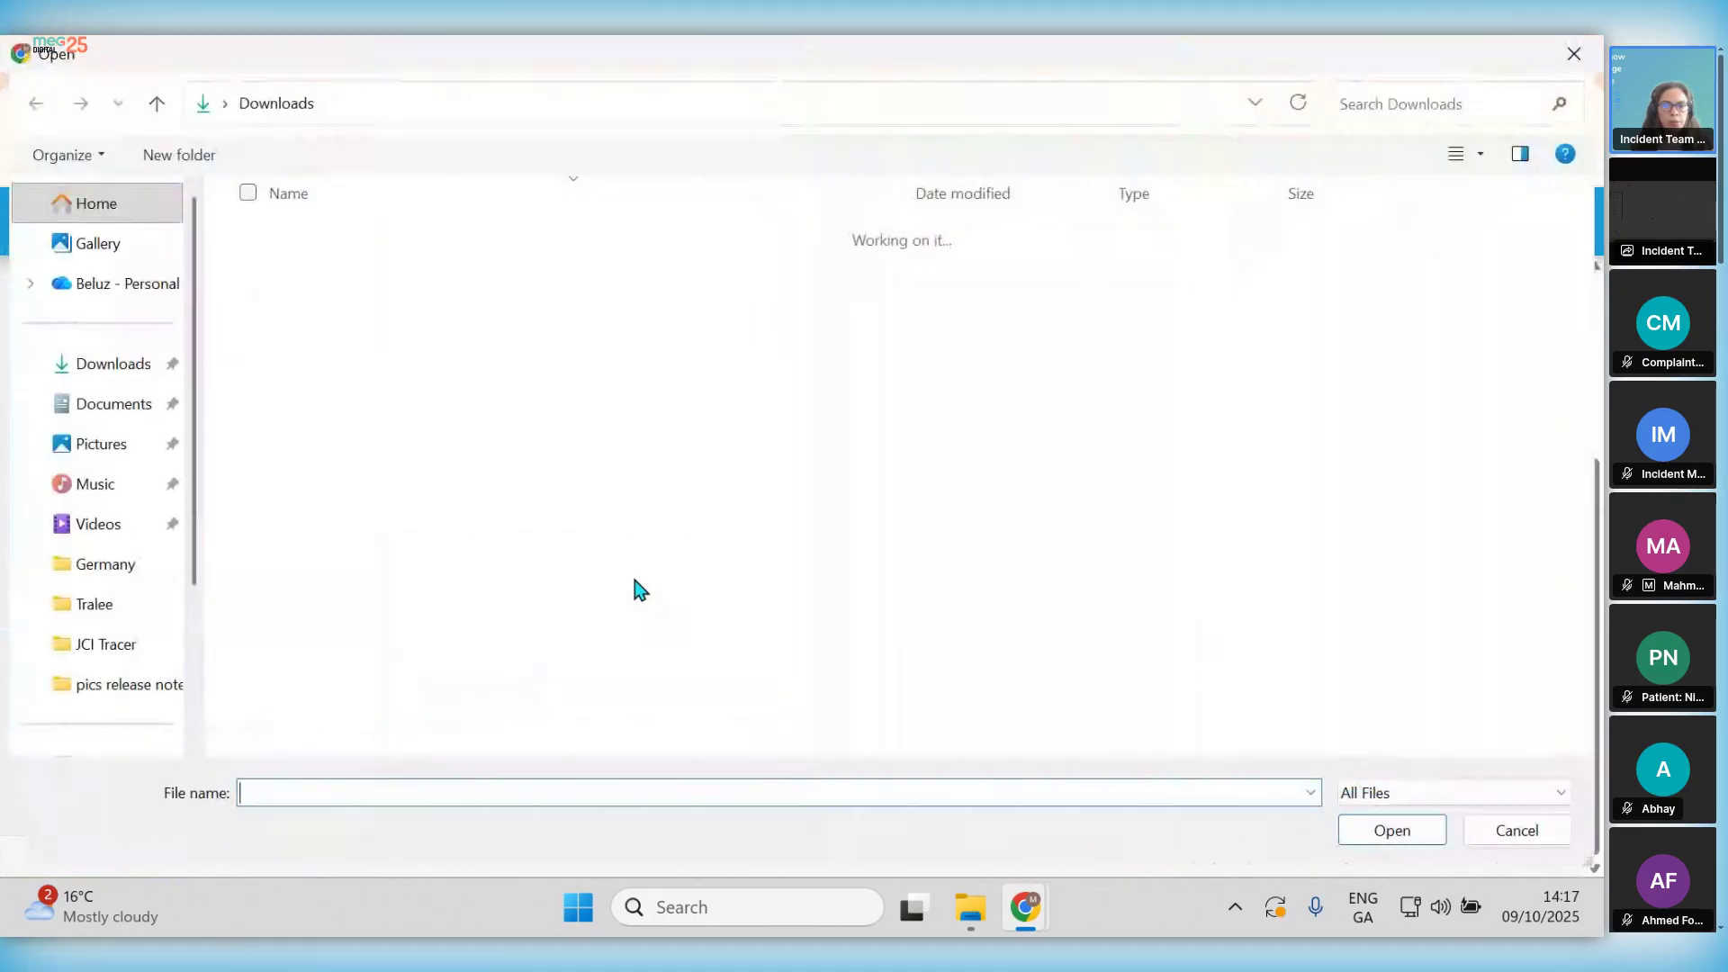
click(96, 655)
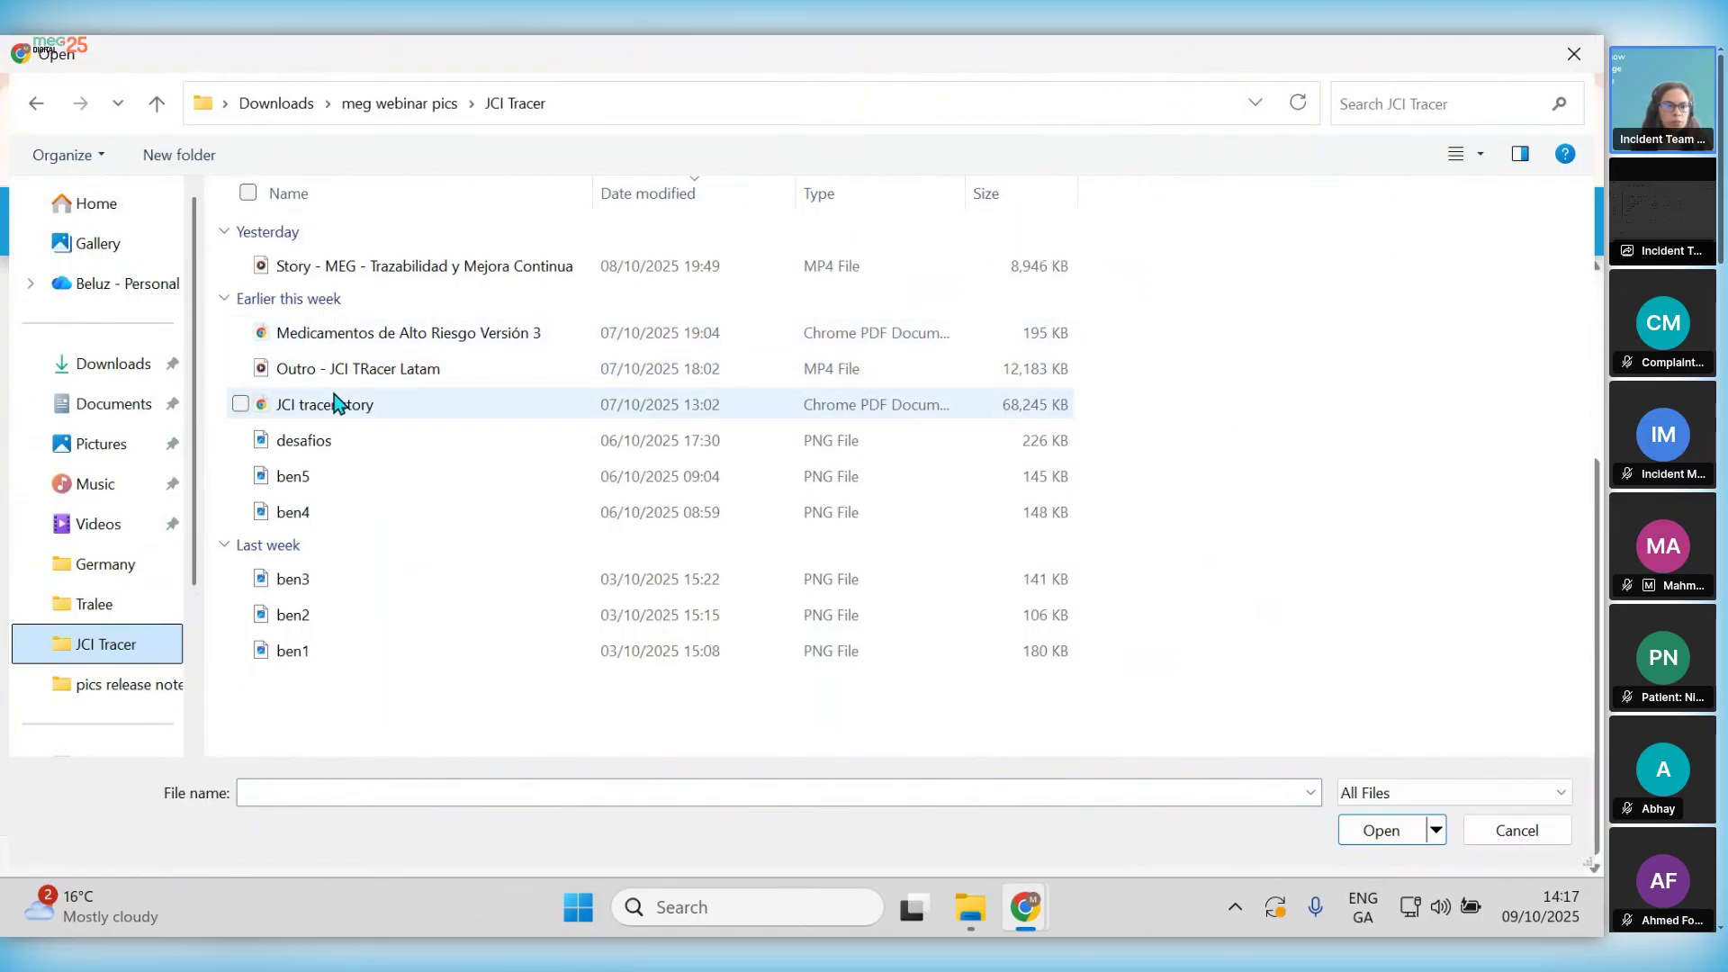
click(358, 341)
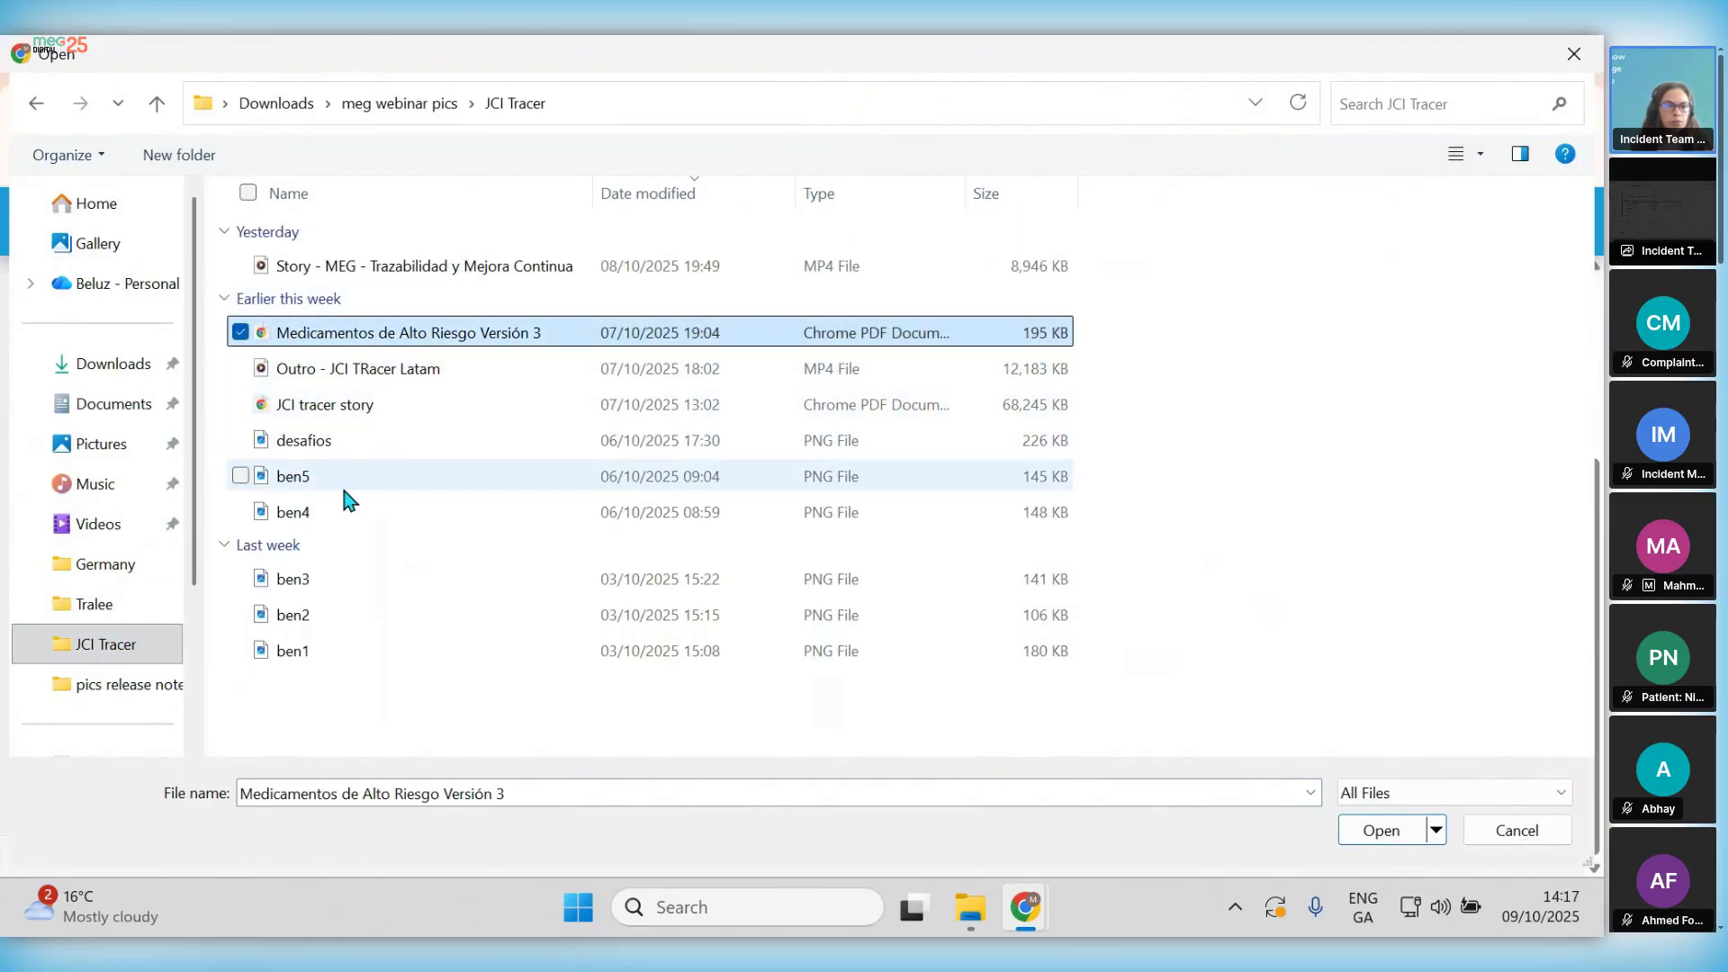
click(358, 405)
click(409, 106)
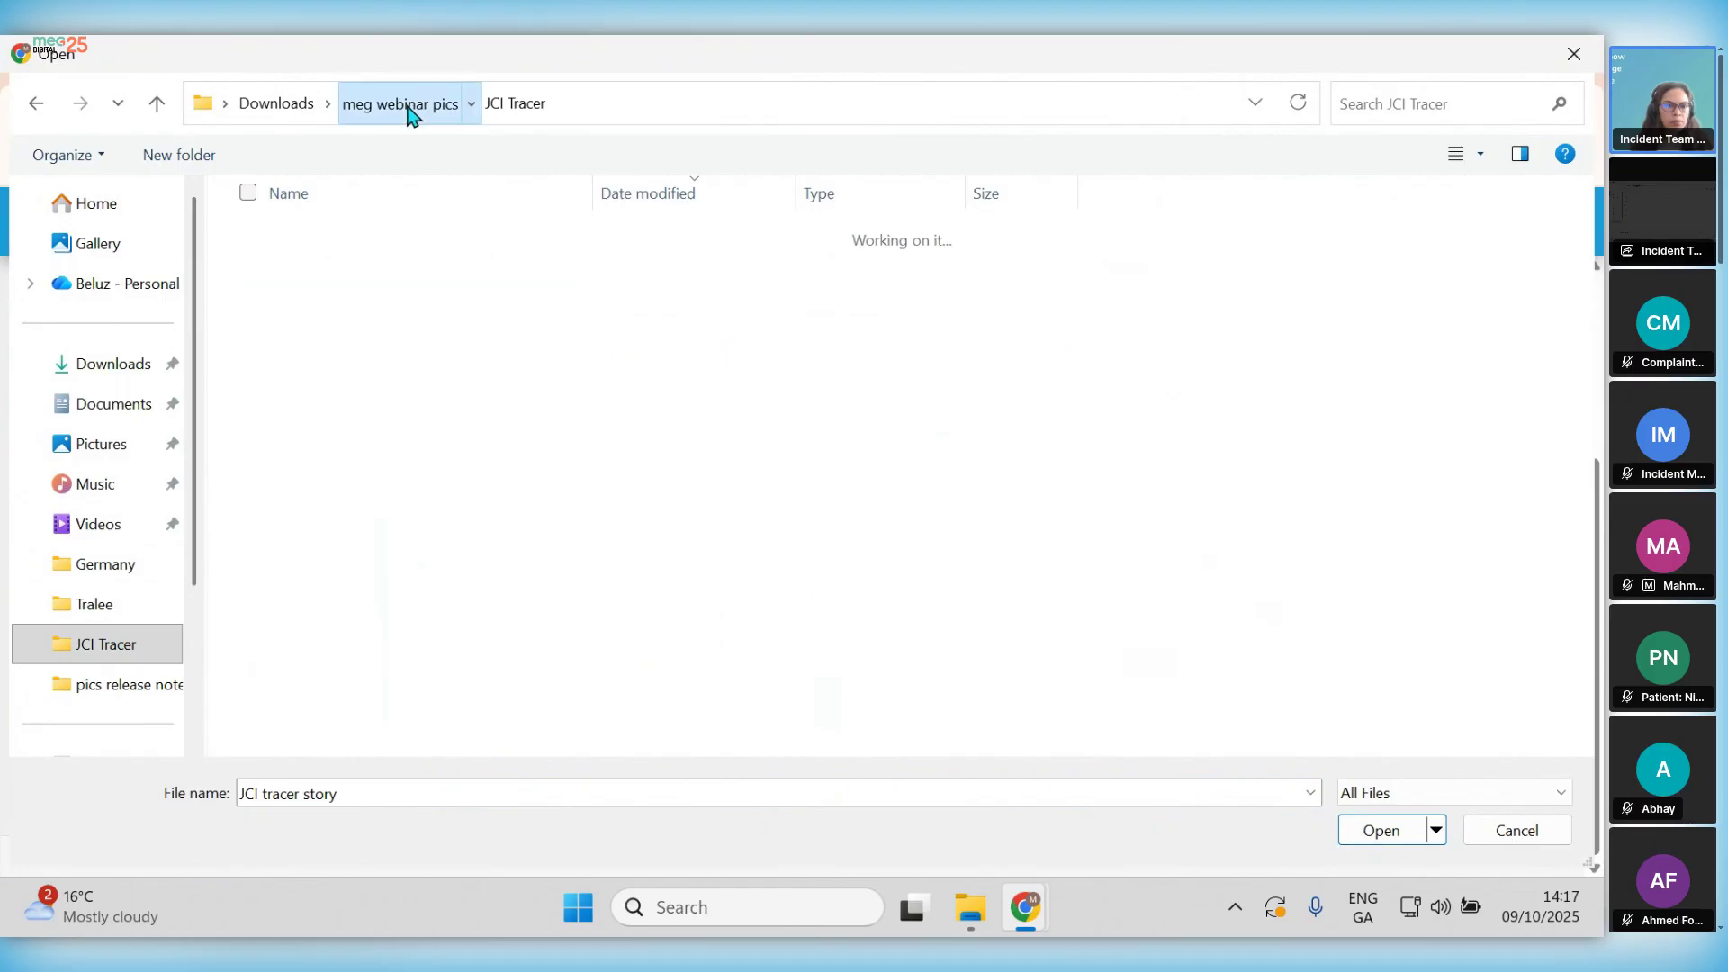
double_click(310, 264)
double_click(357, 268)
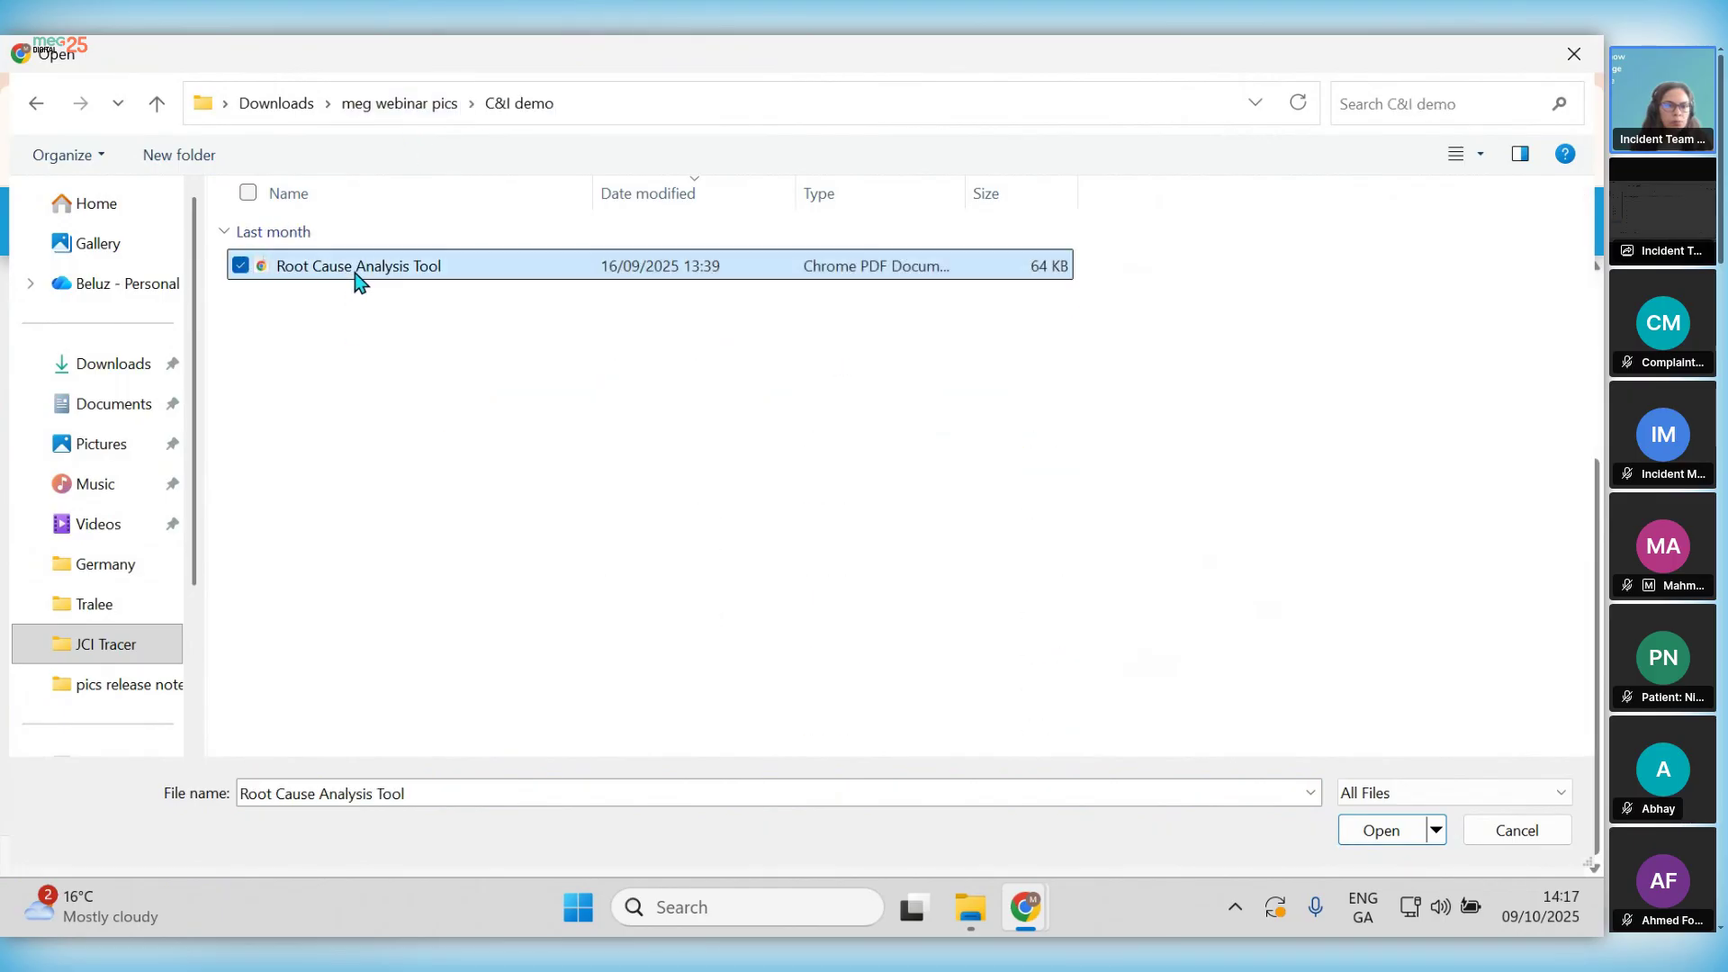
Step: Check the completed RCA tool form and submit it
scroll(618, 578, up, 3)
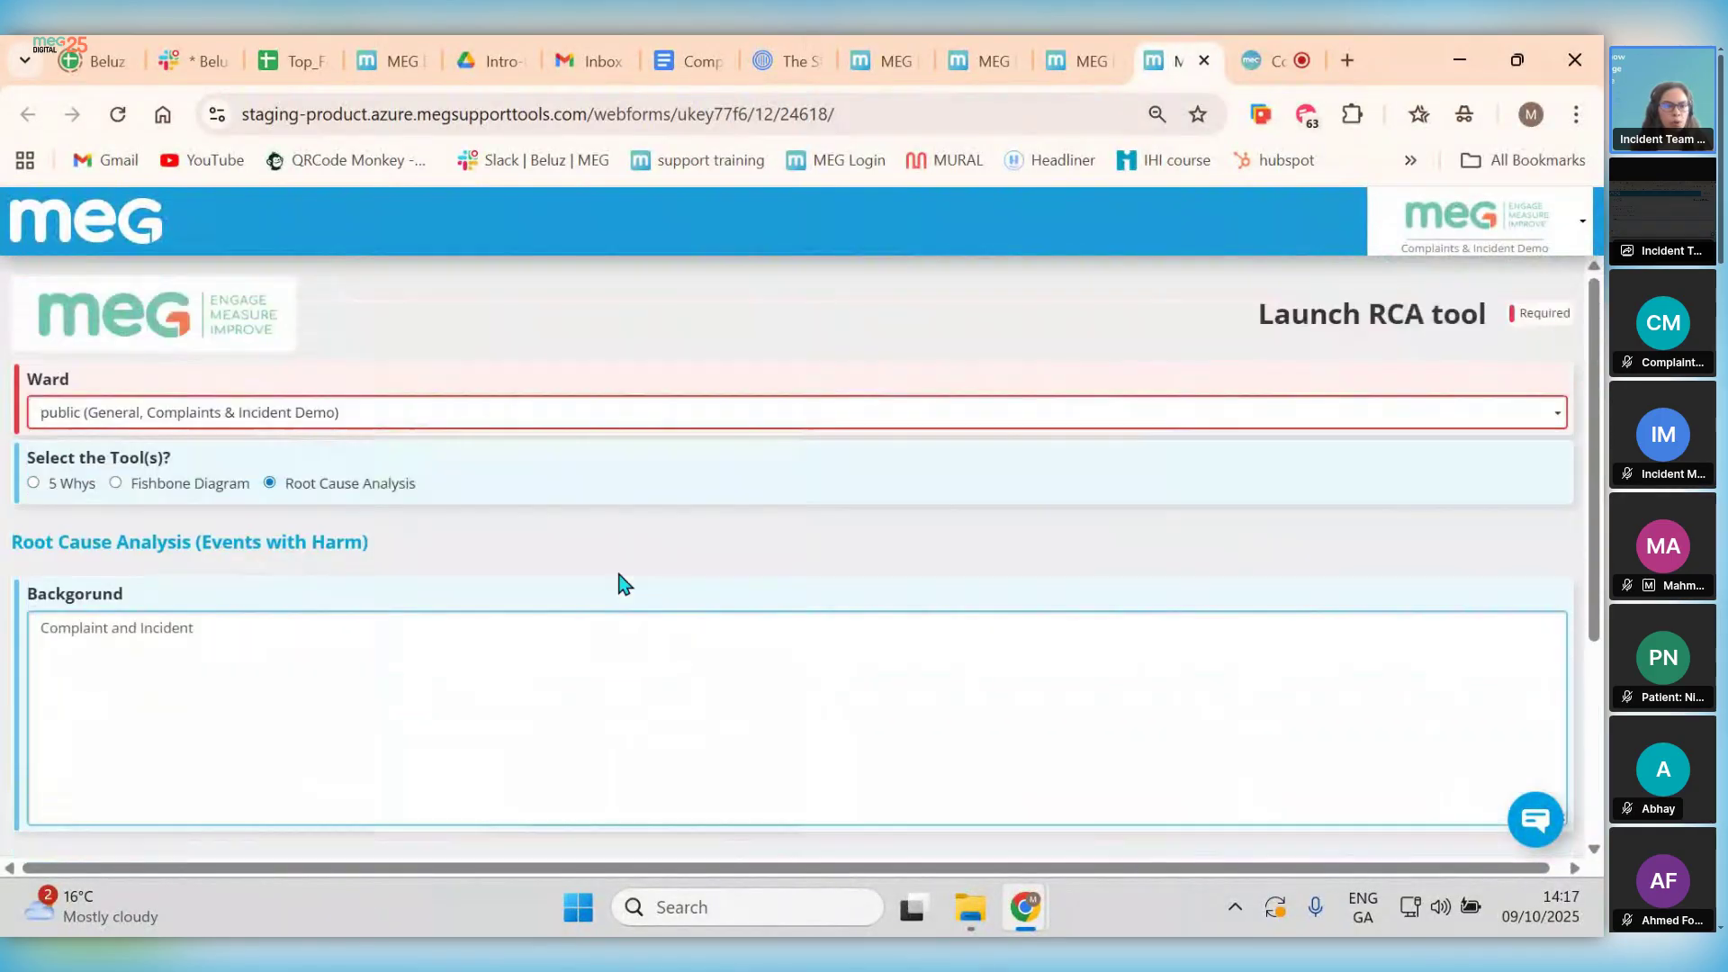
scroll(617, 578, down, 4)
click(103, 759)
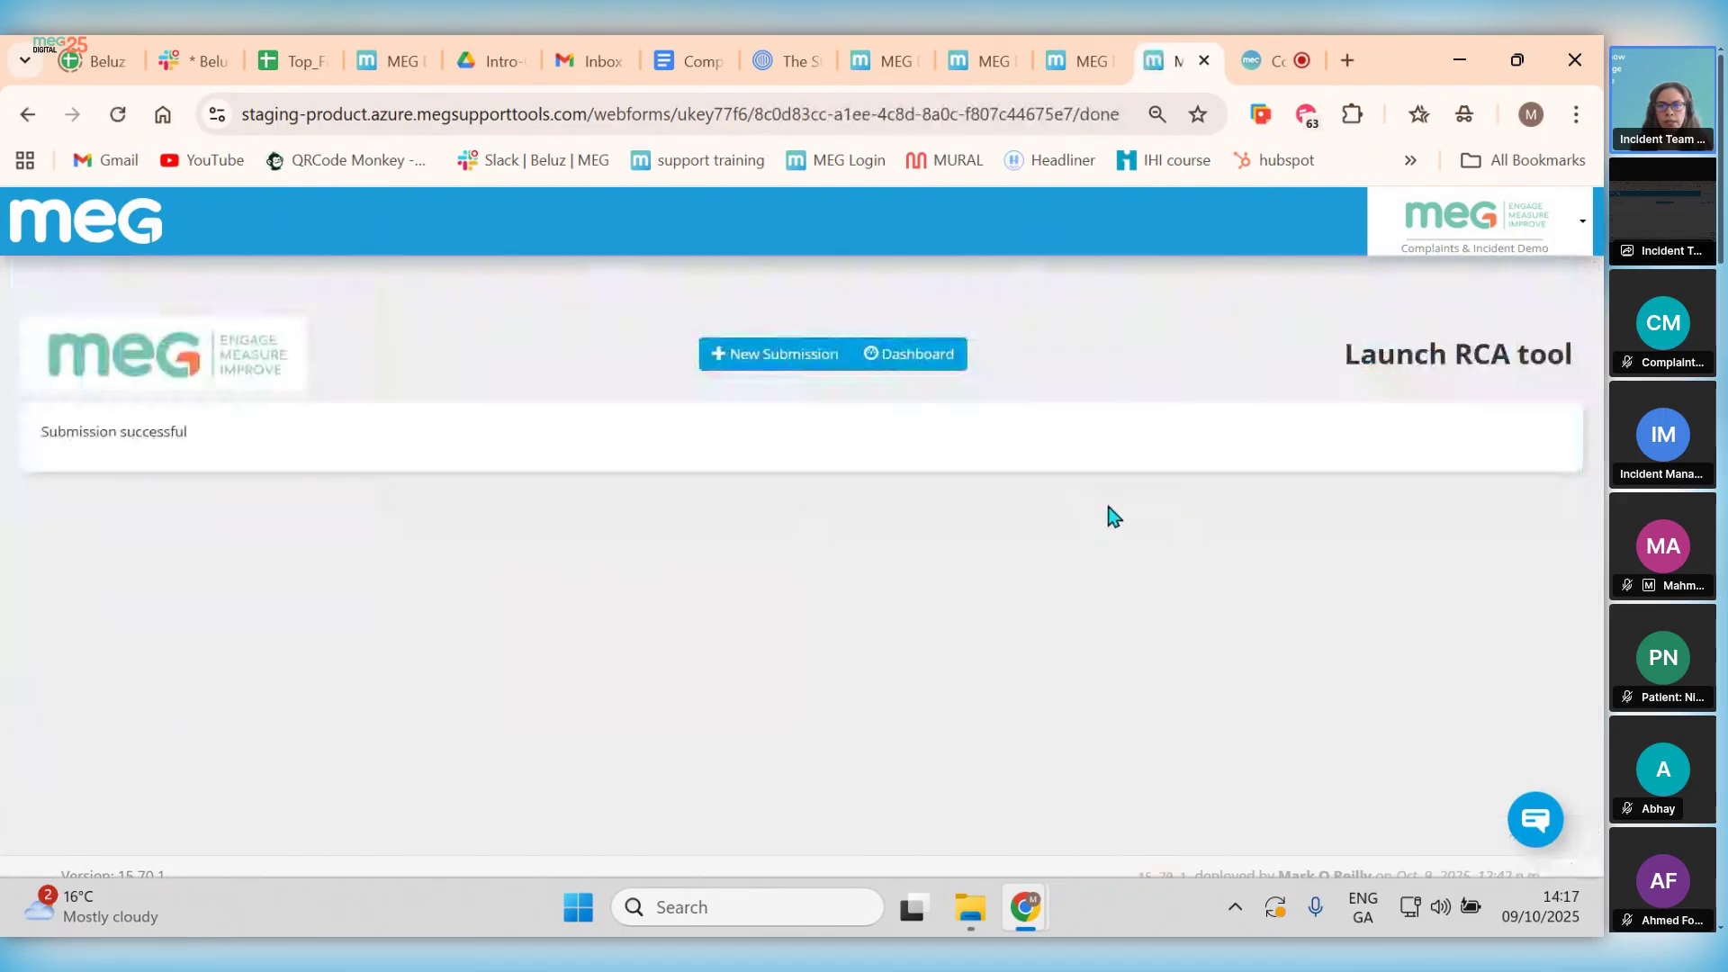
Step: Return to the incident form and reload it to examine its related forms and tasks
click(1085, 62)
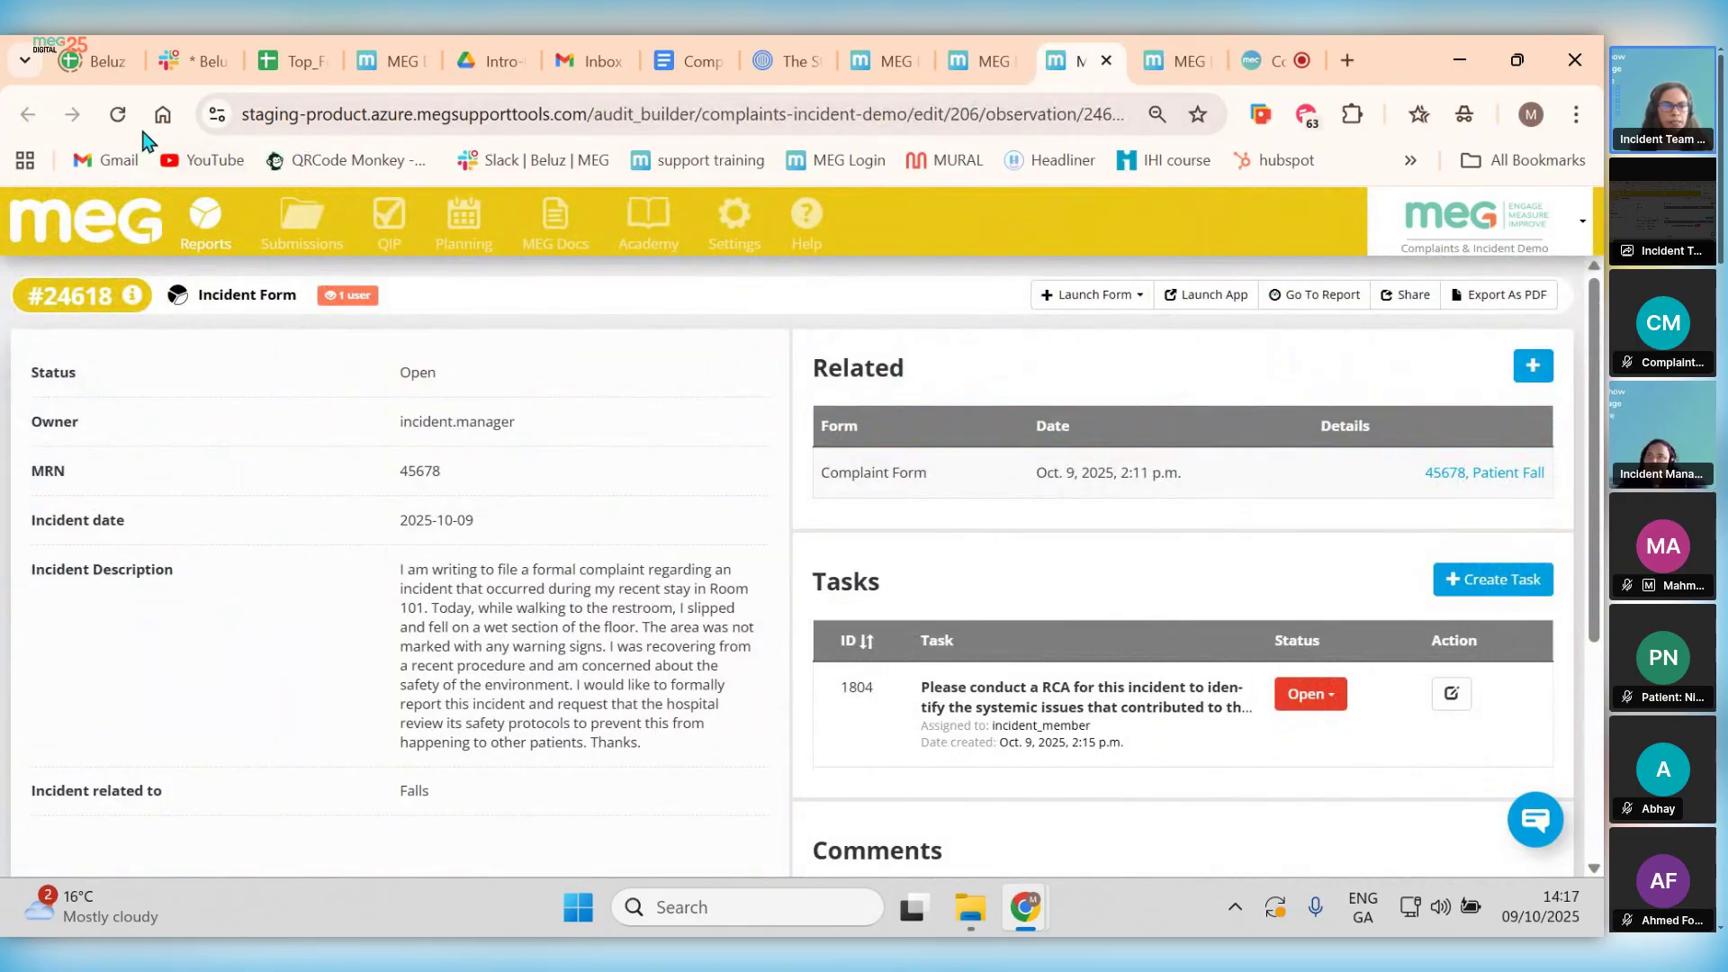
click(118, 121)
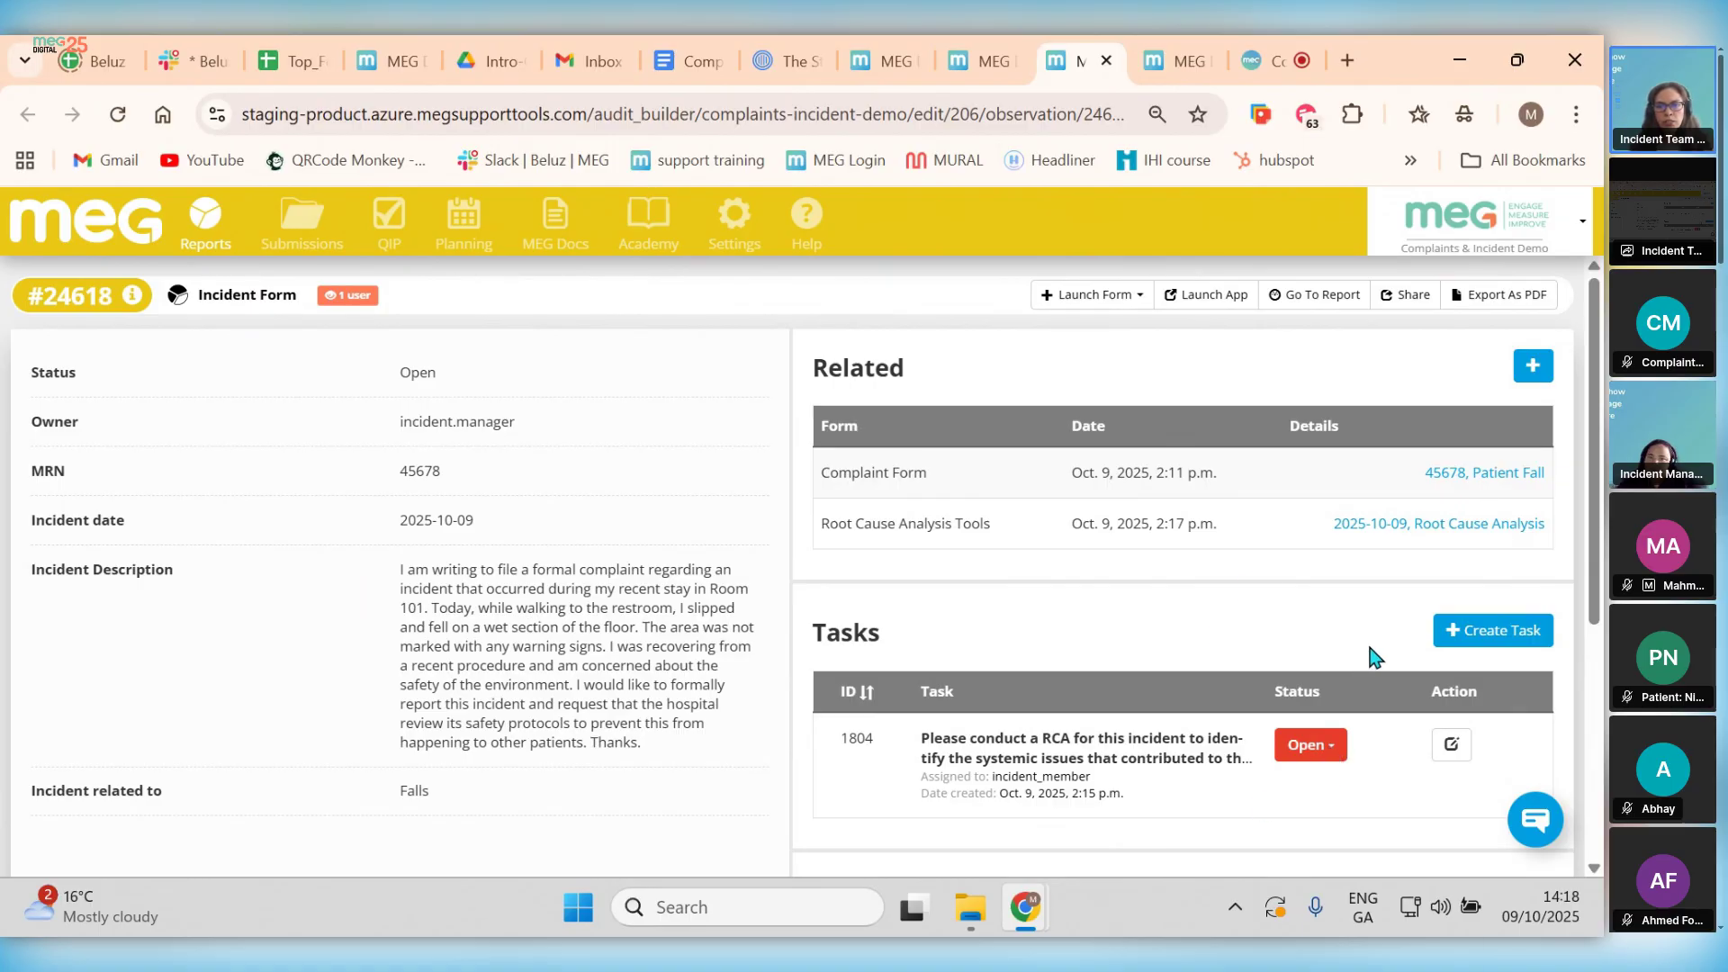
scroll(1370, 652, down, 3)
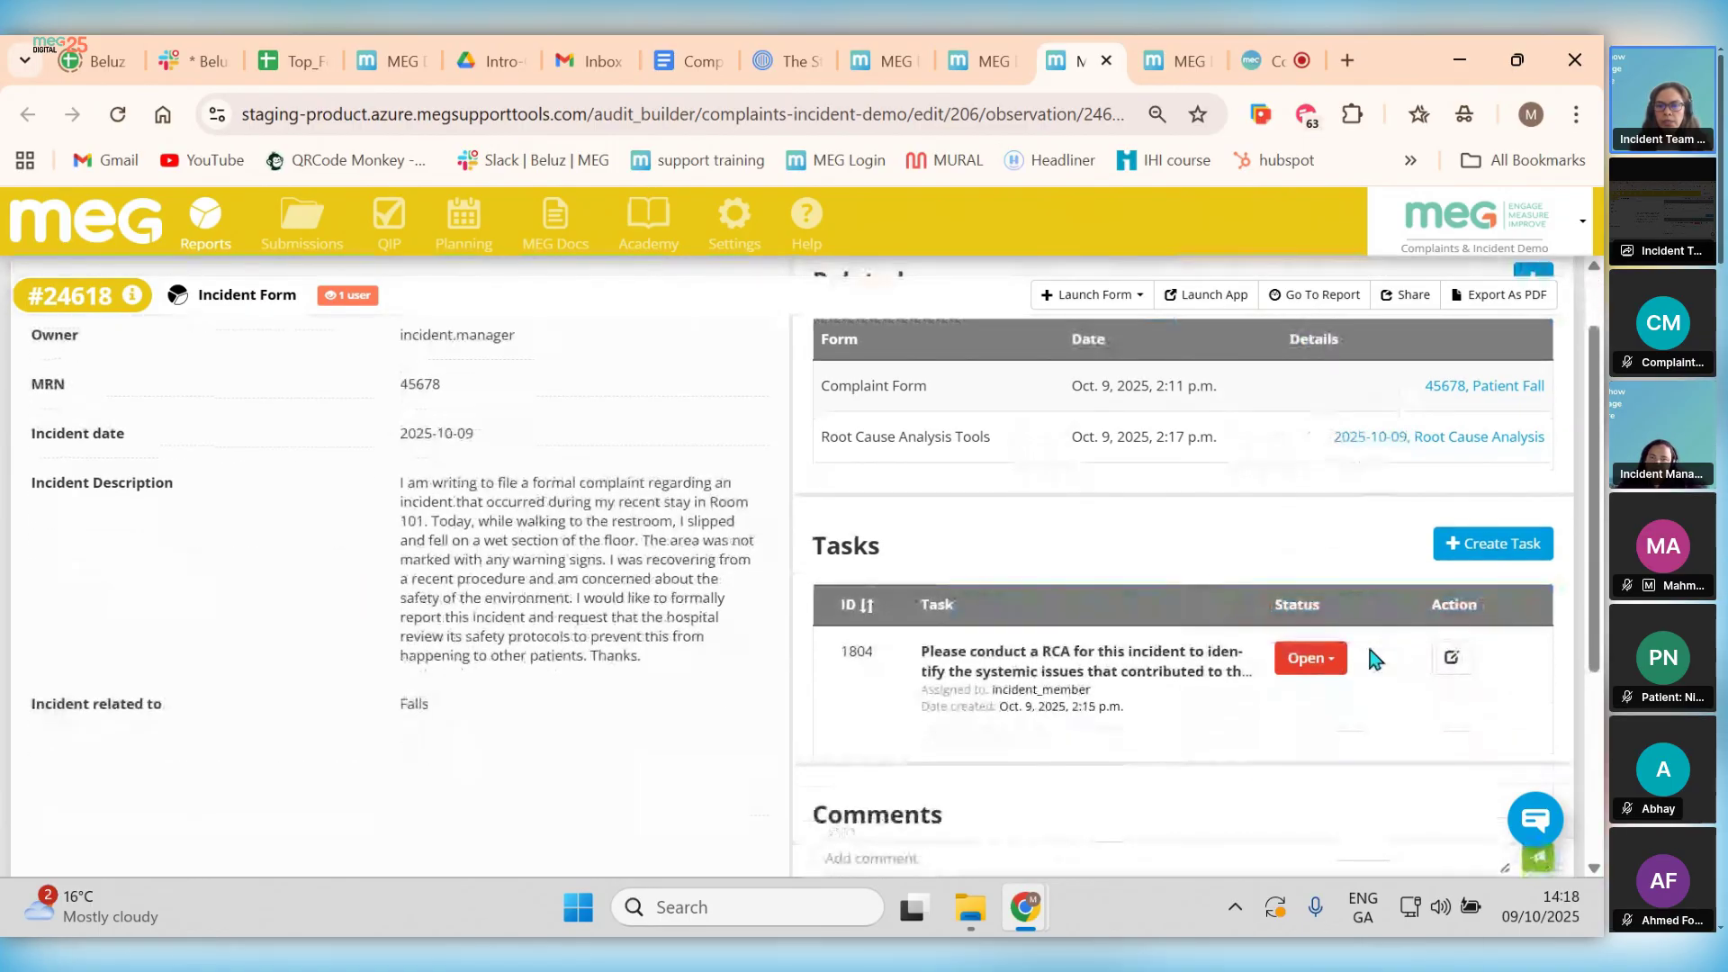
Step: Set the status of the RCA task on the incident form to Closed
click(1341, 502)
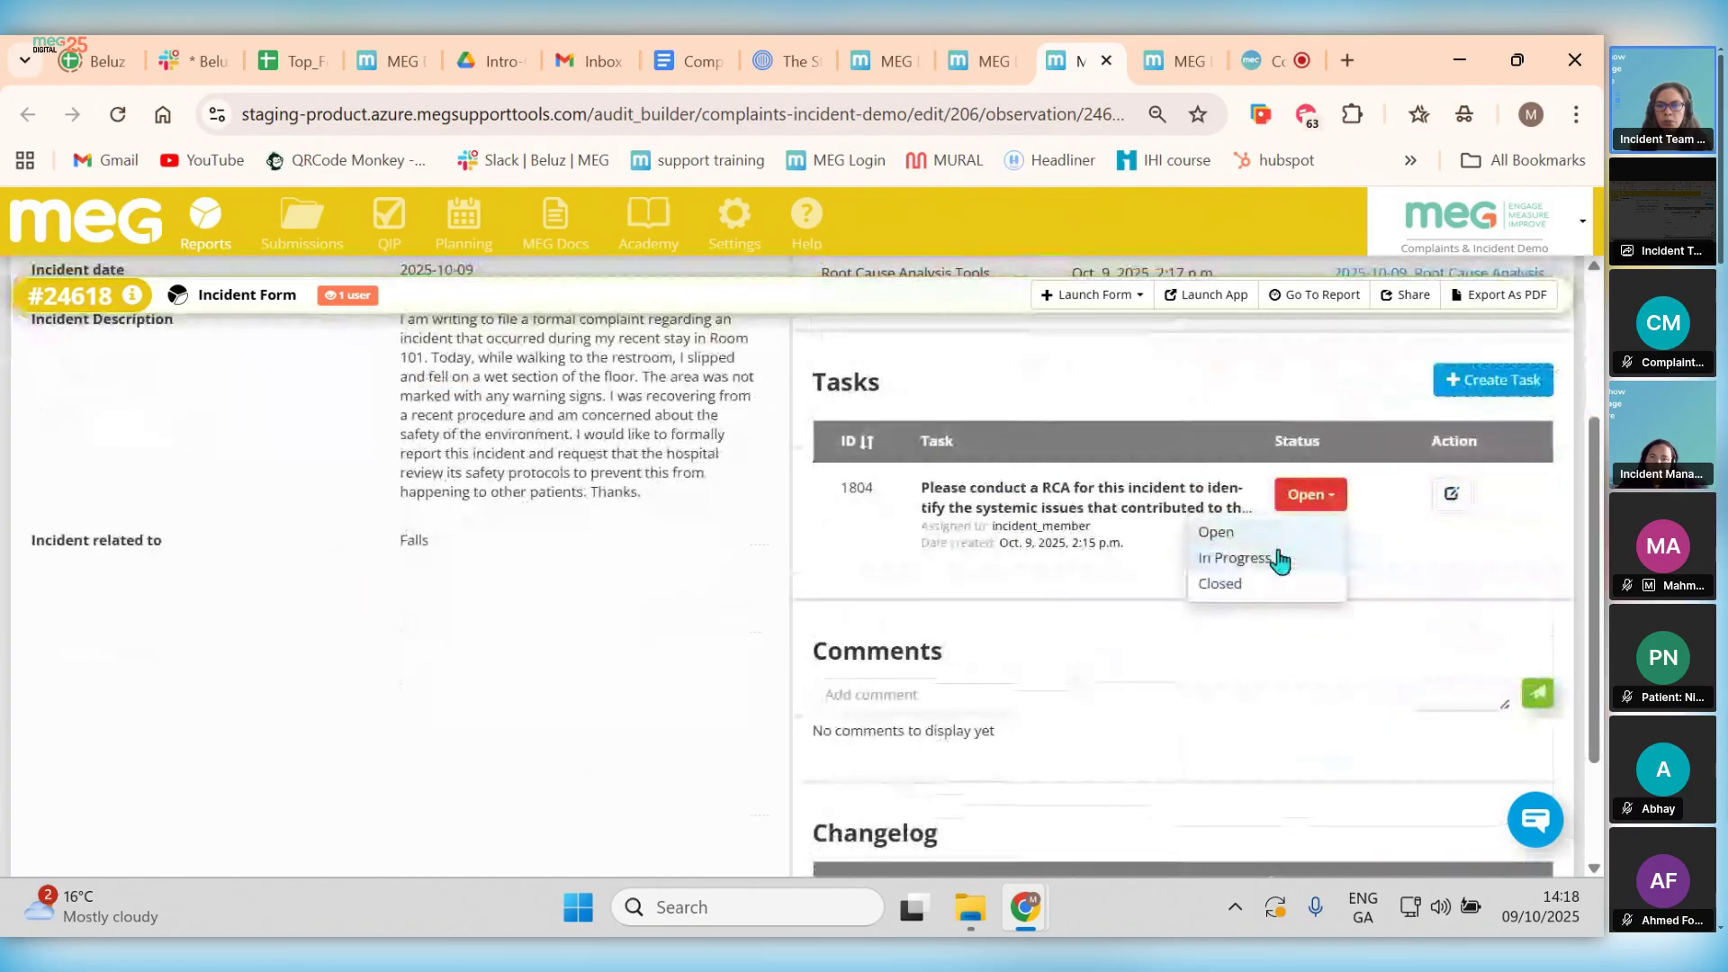
click(1235, 583)
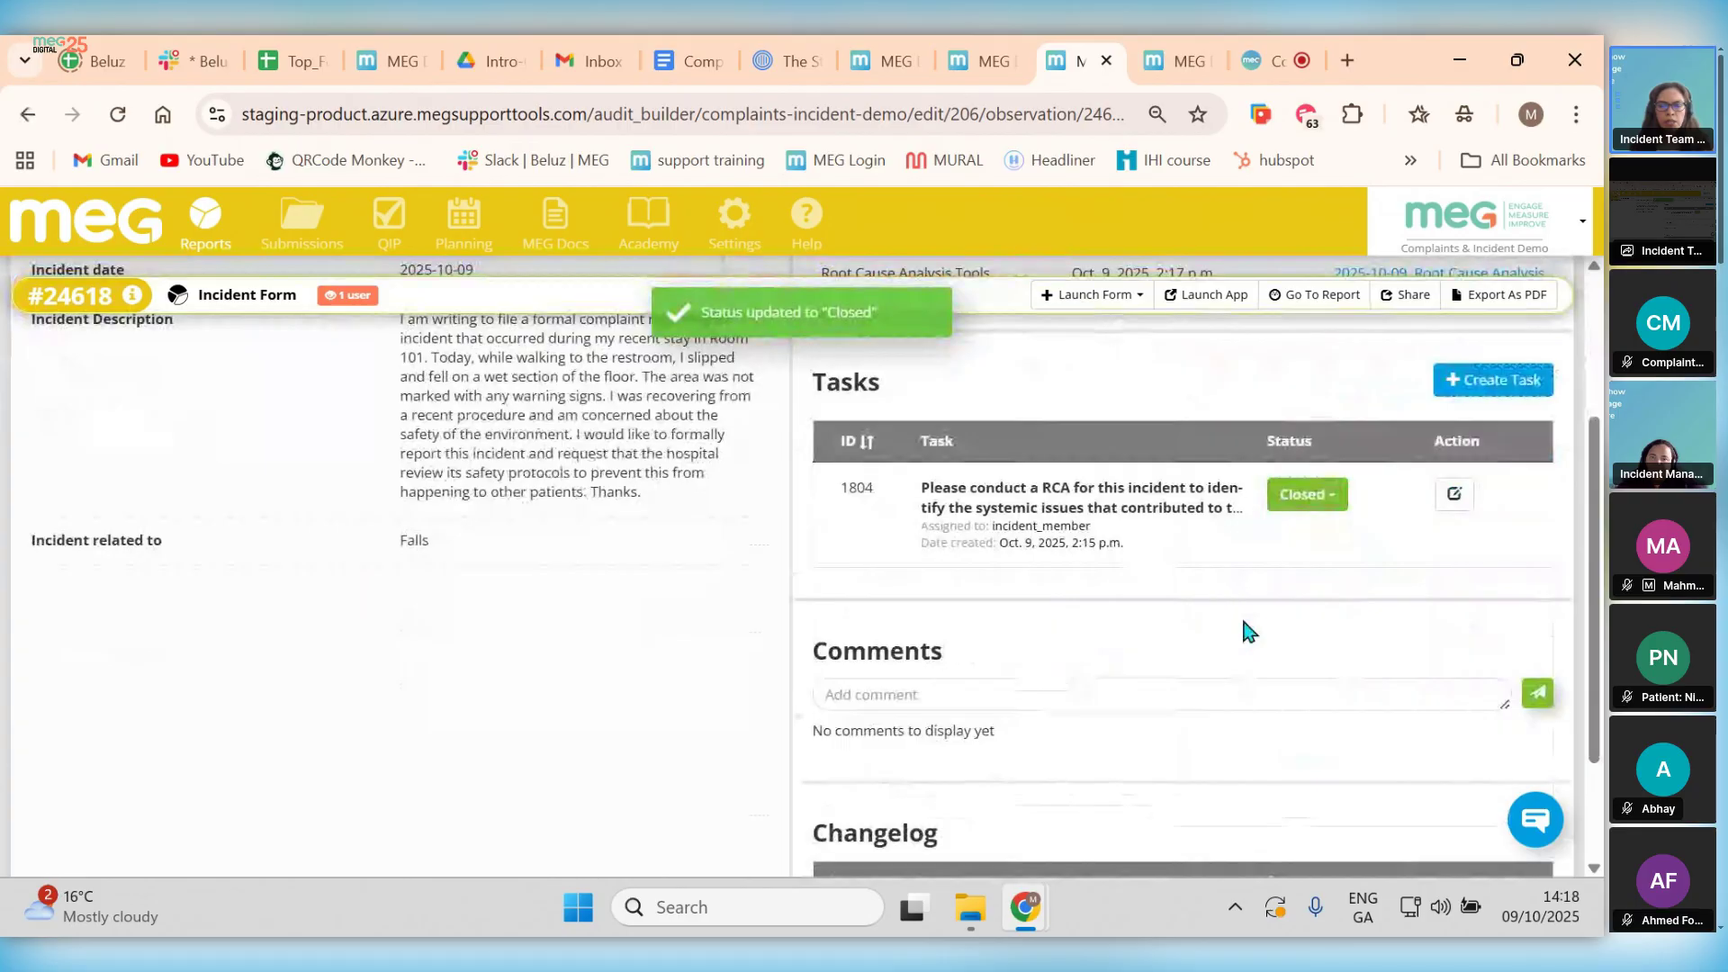
scroll(1247, 630, up, 1)
scroll(1244, 630, up, 3)
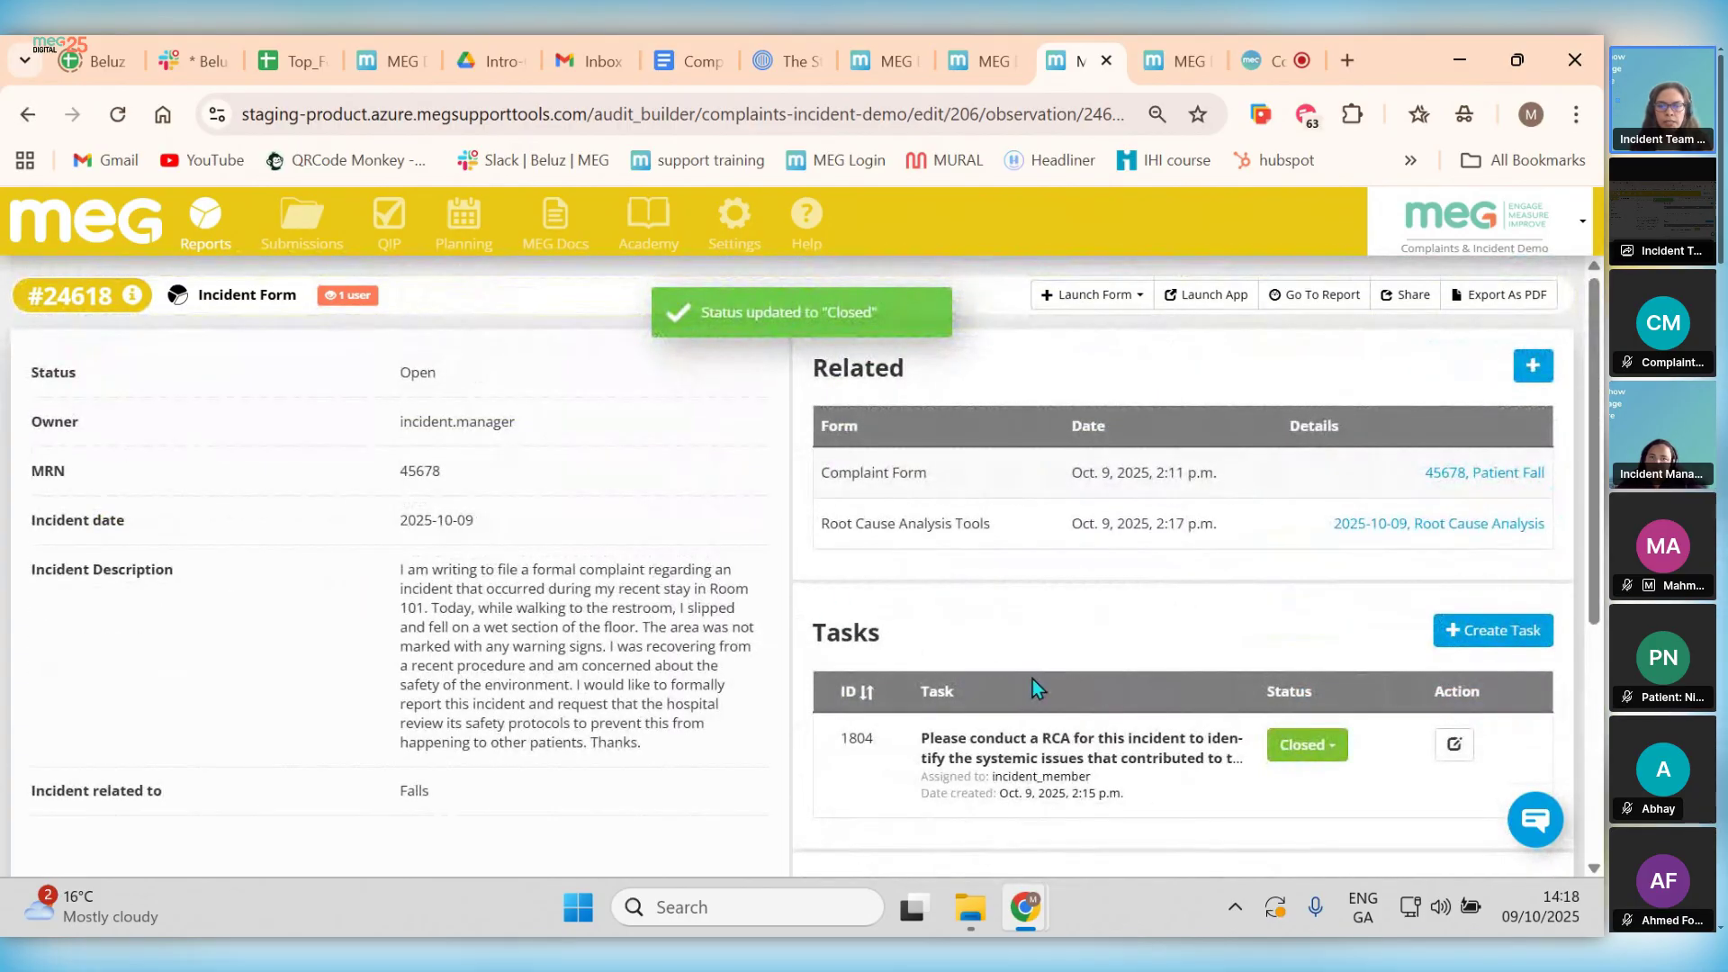
scroll(1044, 683, down, 3)
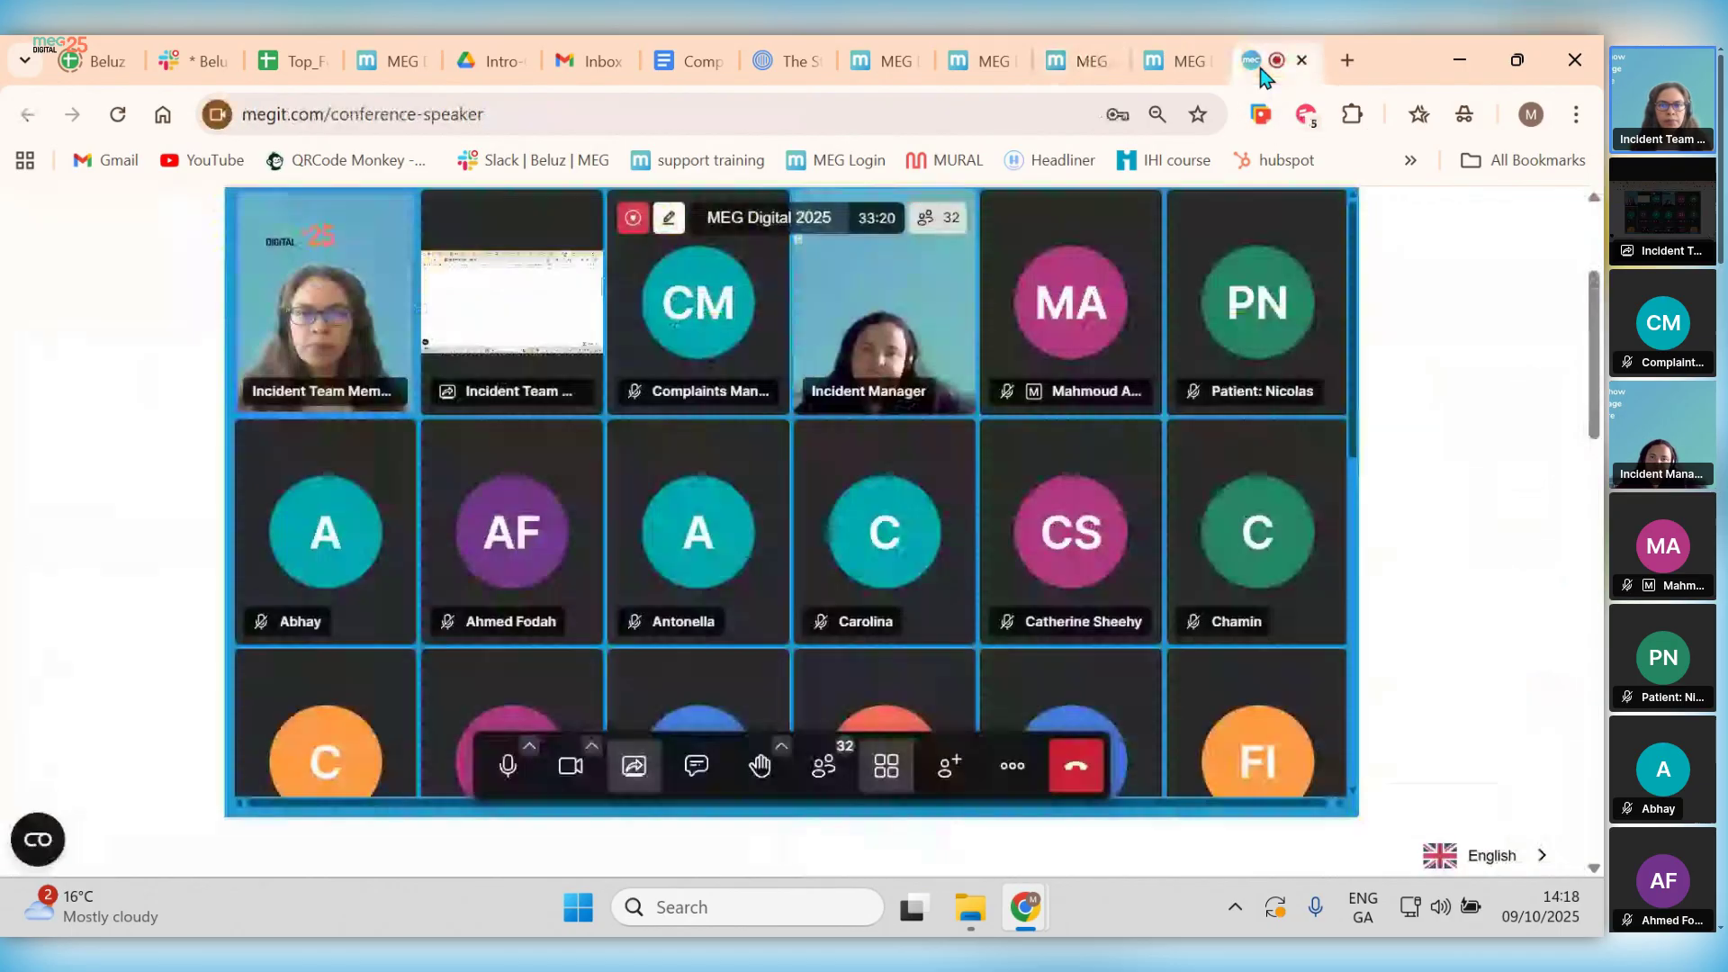
Step: Switch to the conference page and stop sharing the screen
click(1256, 62)
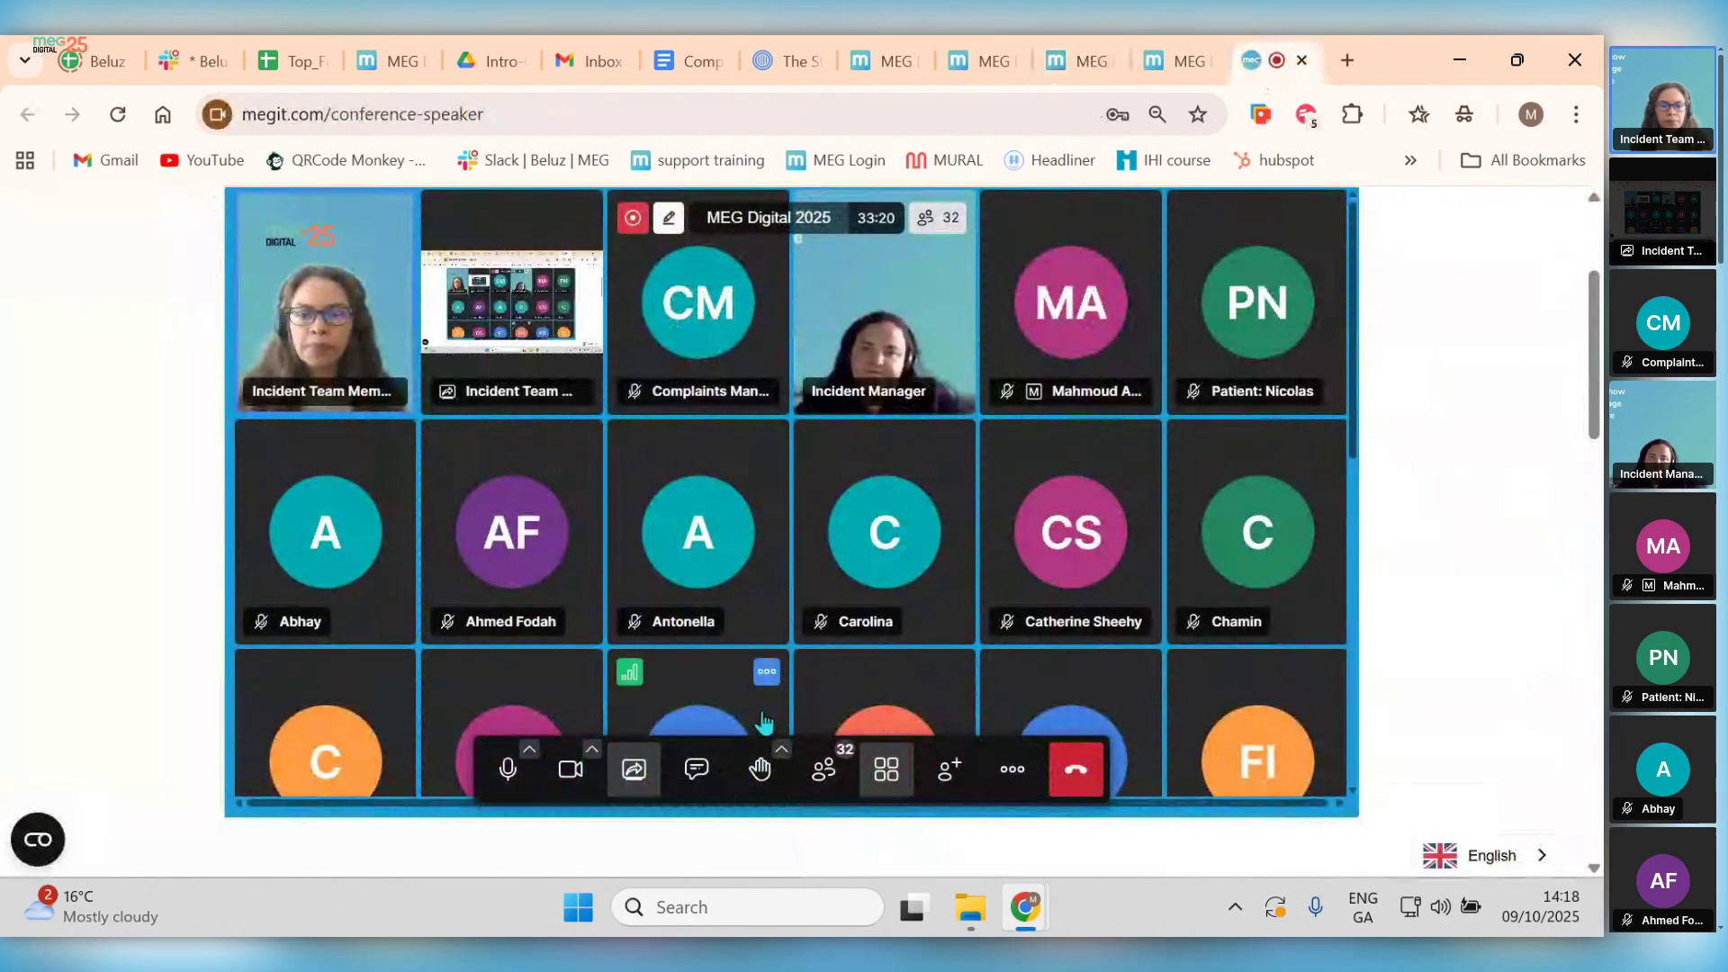
click(632, 767)
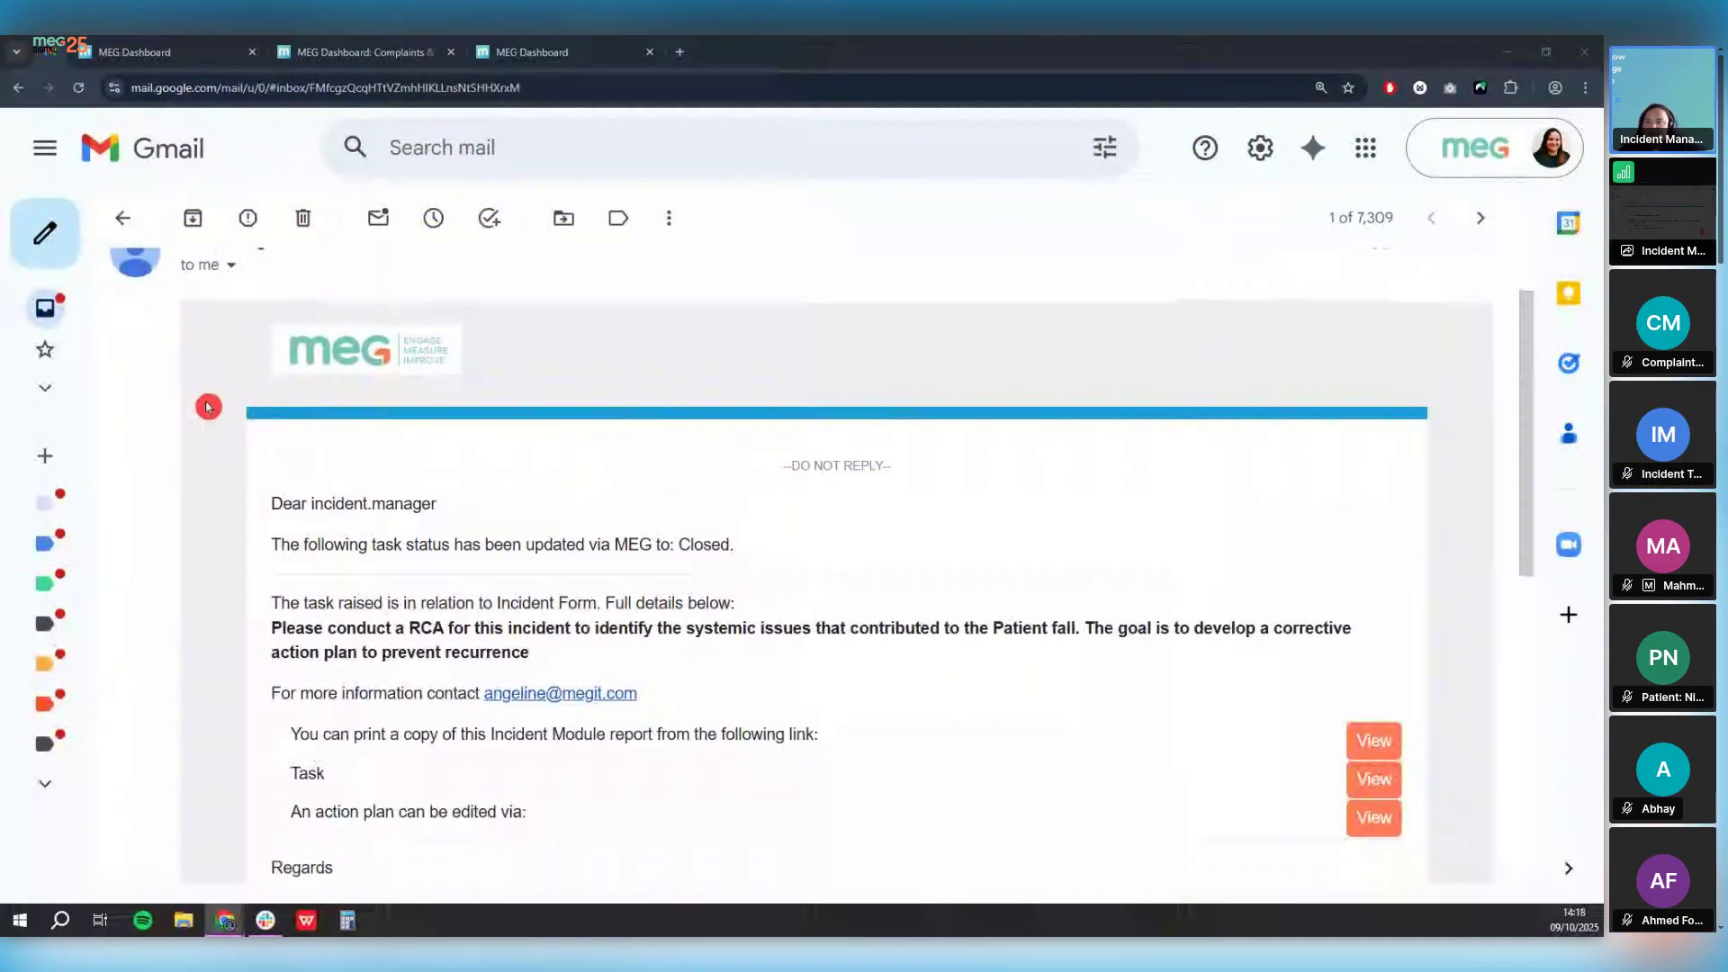
Step: Read the task status notification e-mail in Gmail and open the RCA task from its link
scroll(208, 407, down, 2)
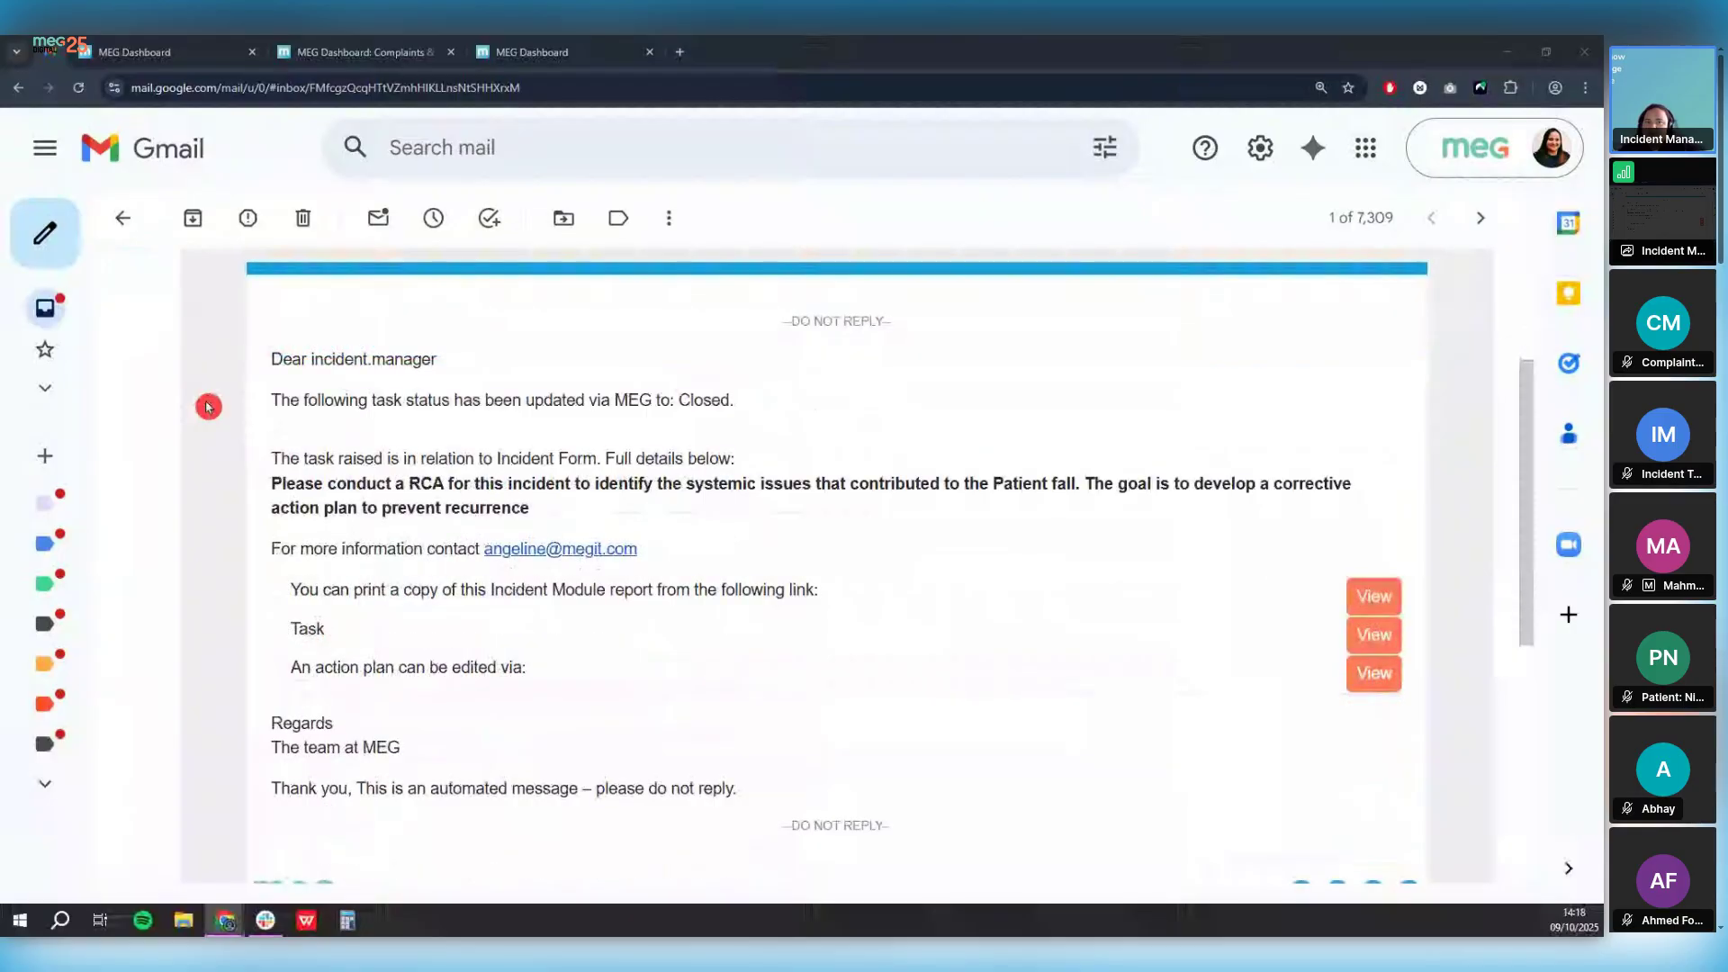
scroll(208, 407, down, 1)
scroll(580, 533, up, 2)
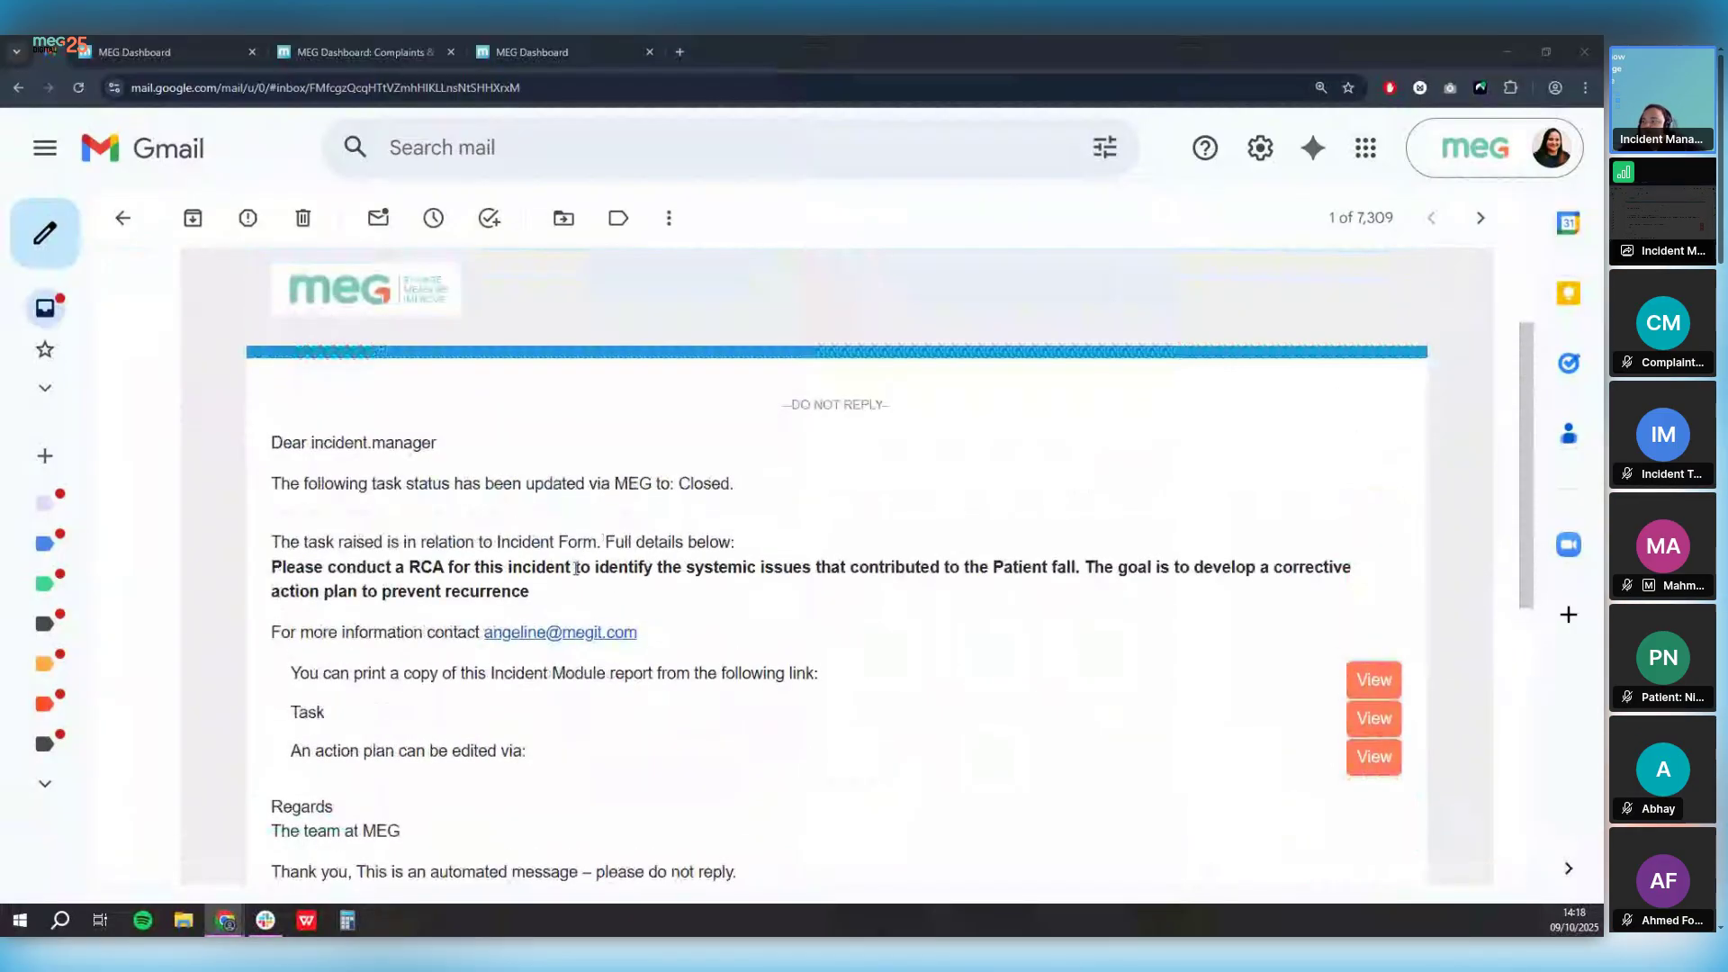
click(1372, 718)
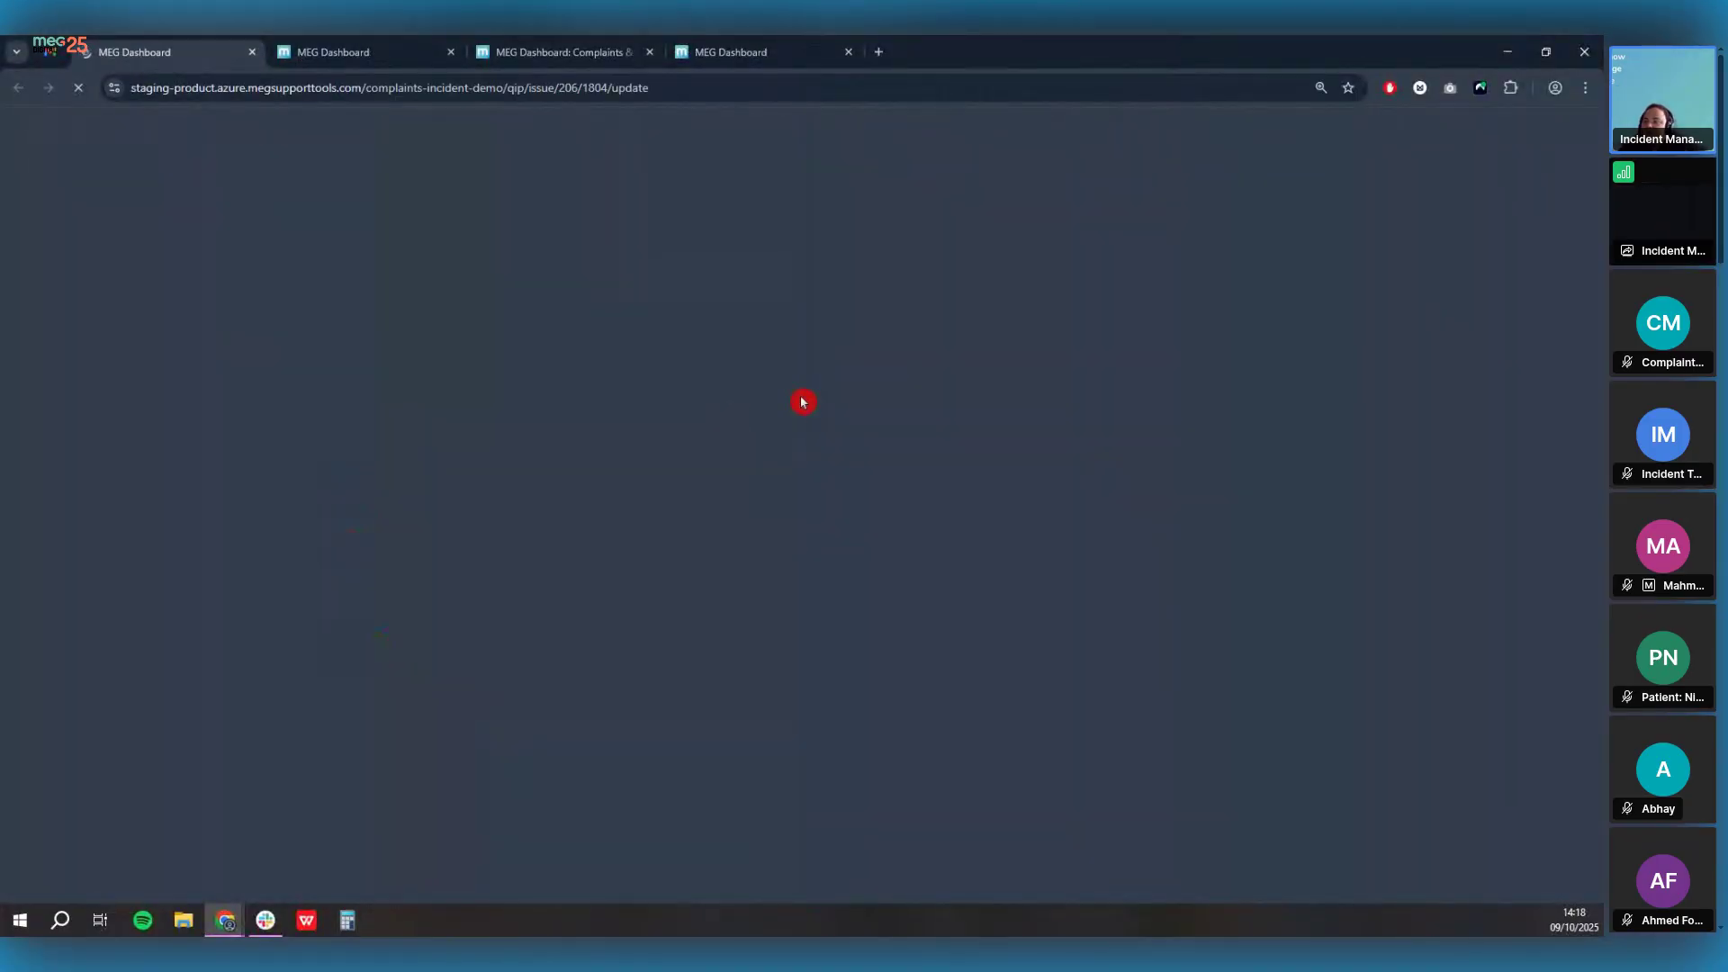
Step: Review the RCA task's details and changelog, and open the incident form it belongs to
scroll(405, 459, down, 3)
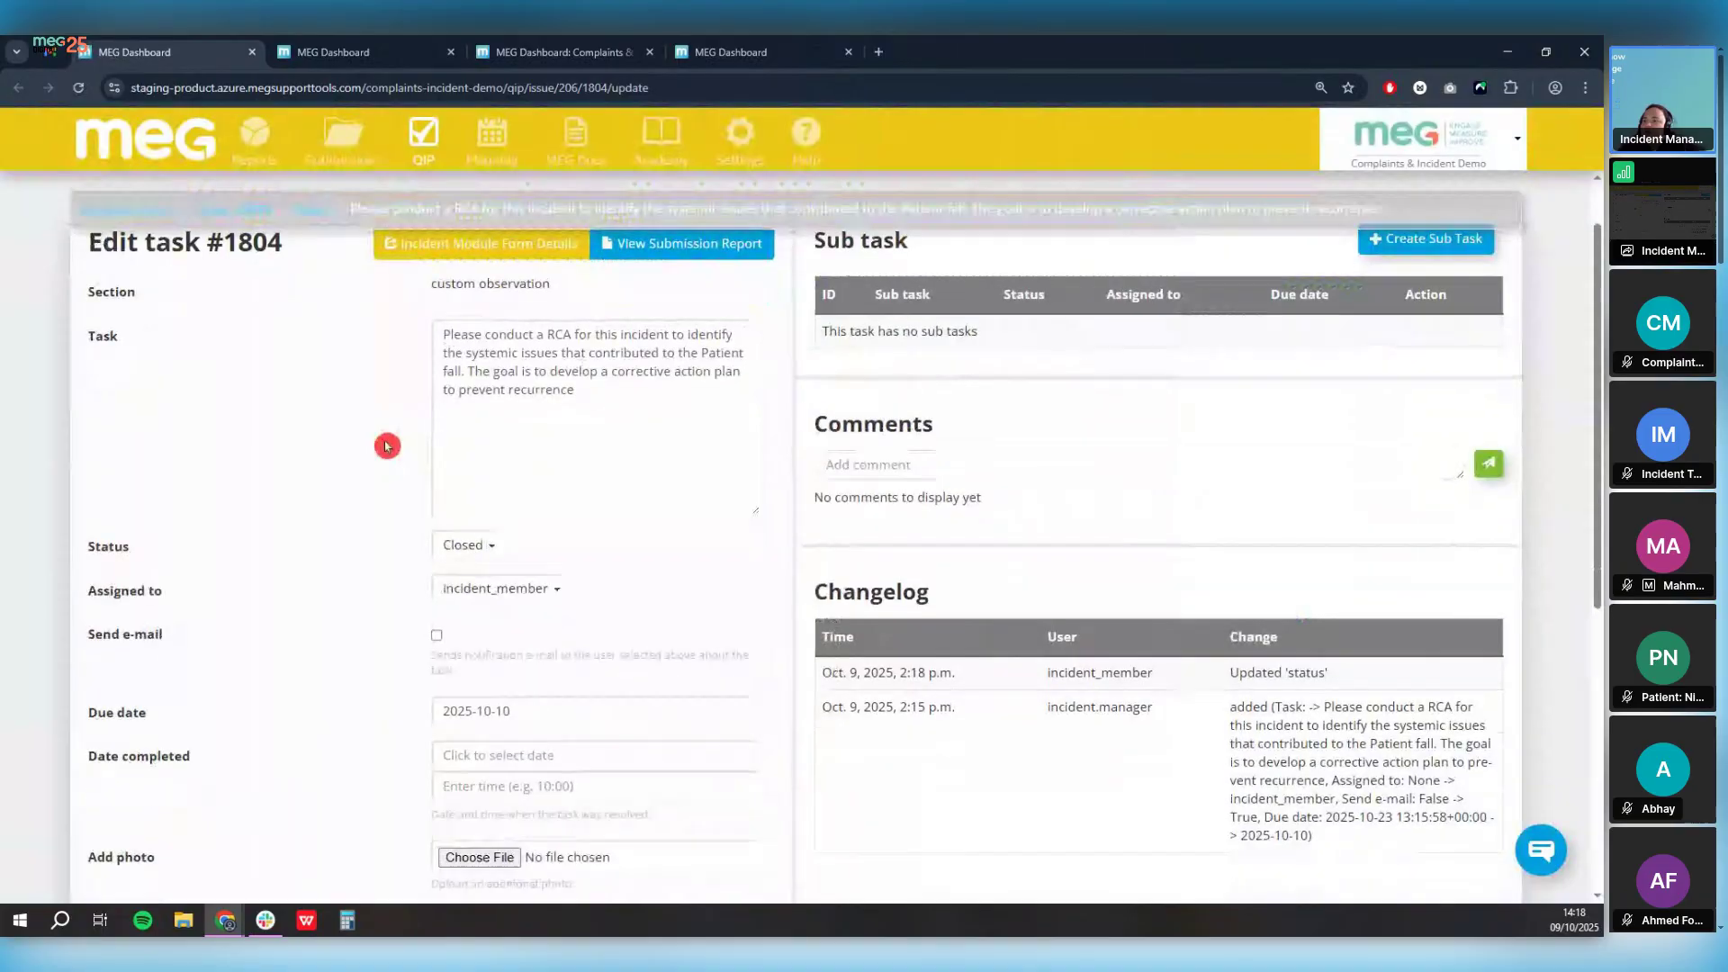
scroll(376, 478, down, 4)
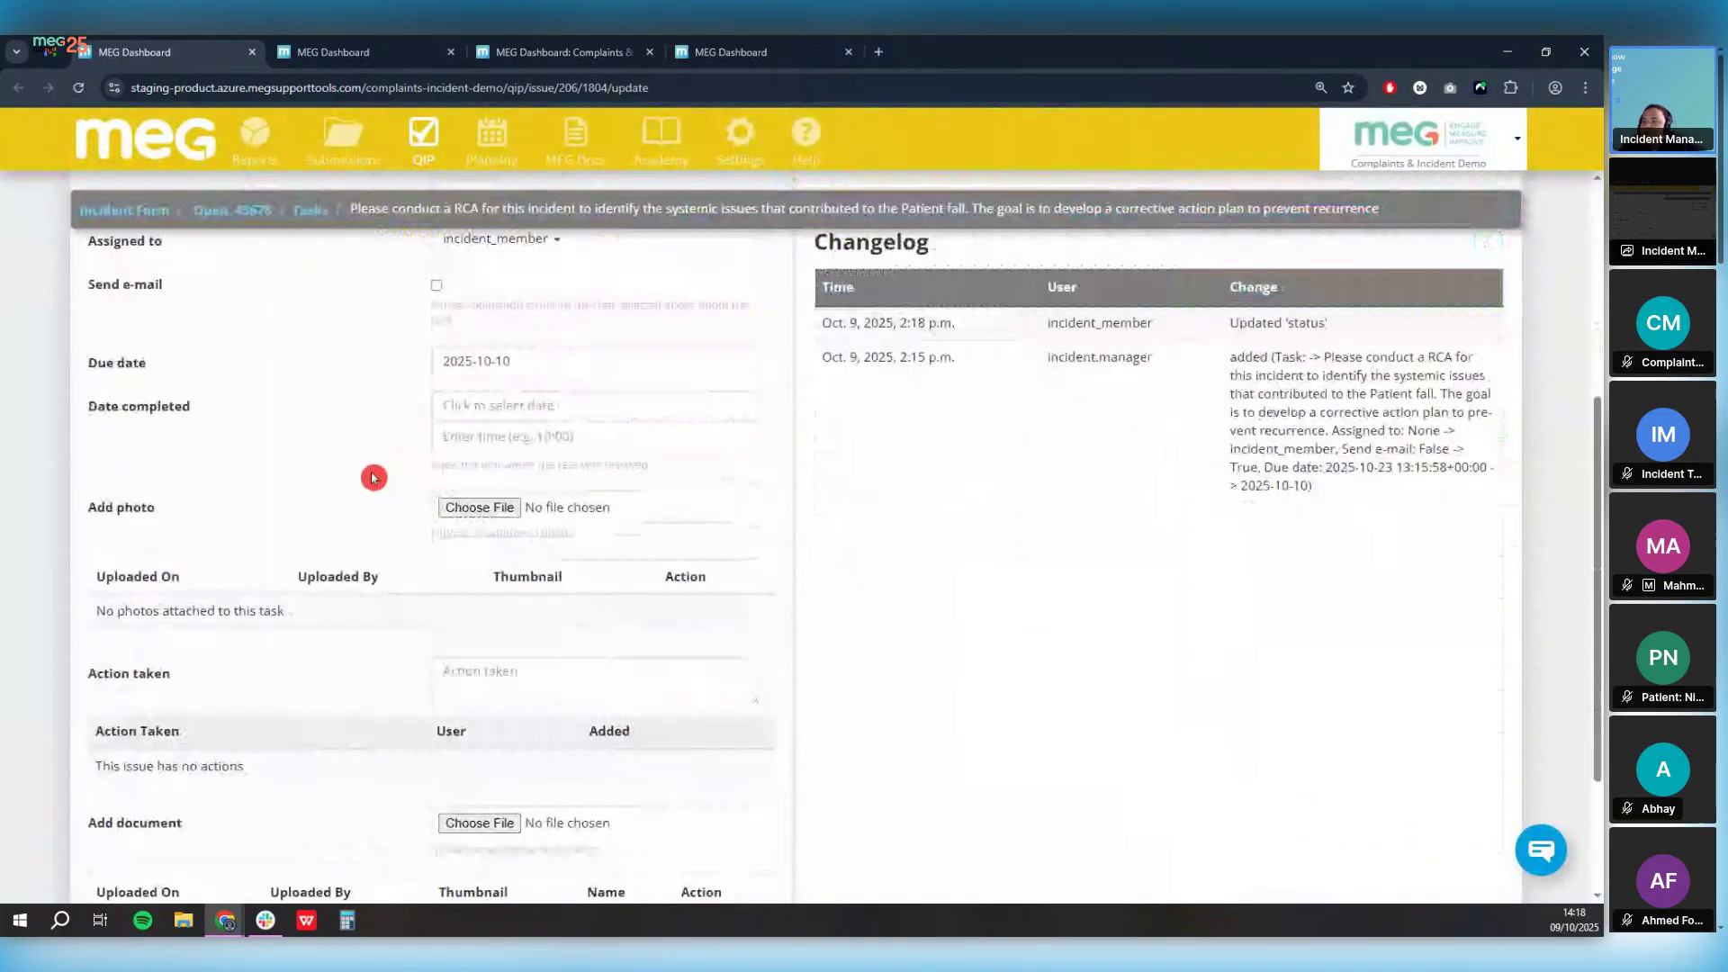
scroll(376, 478, up, 1)
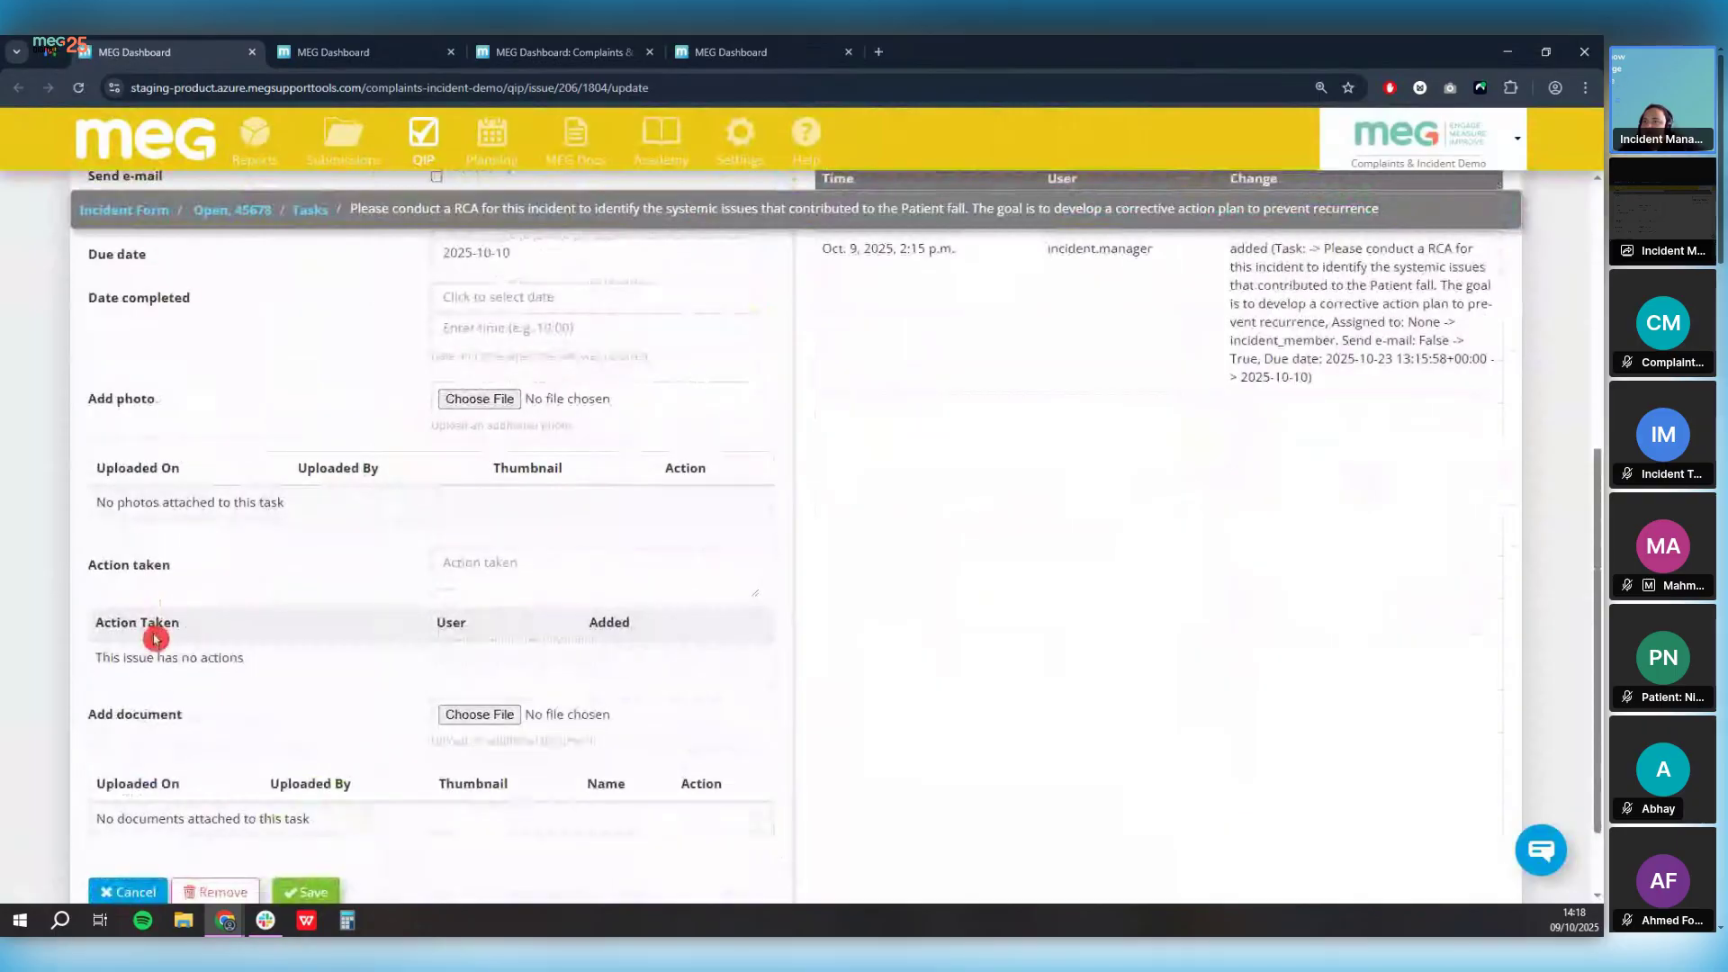
scroll(800, 585, up, 5)
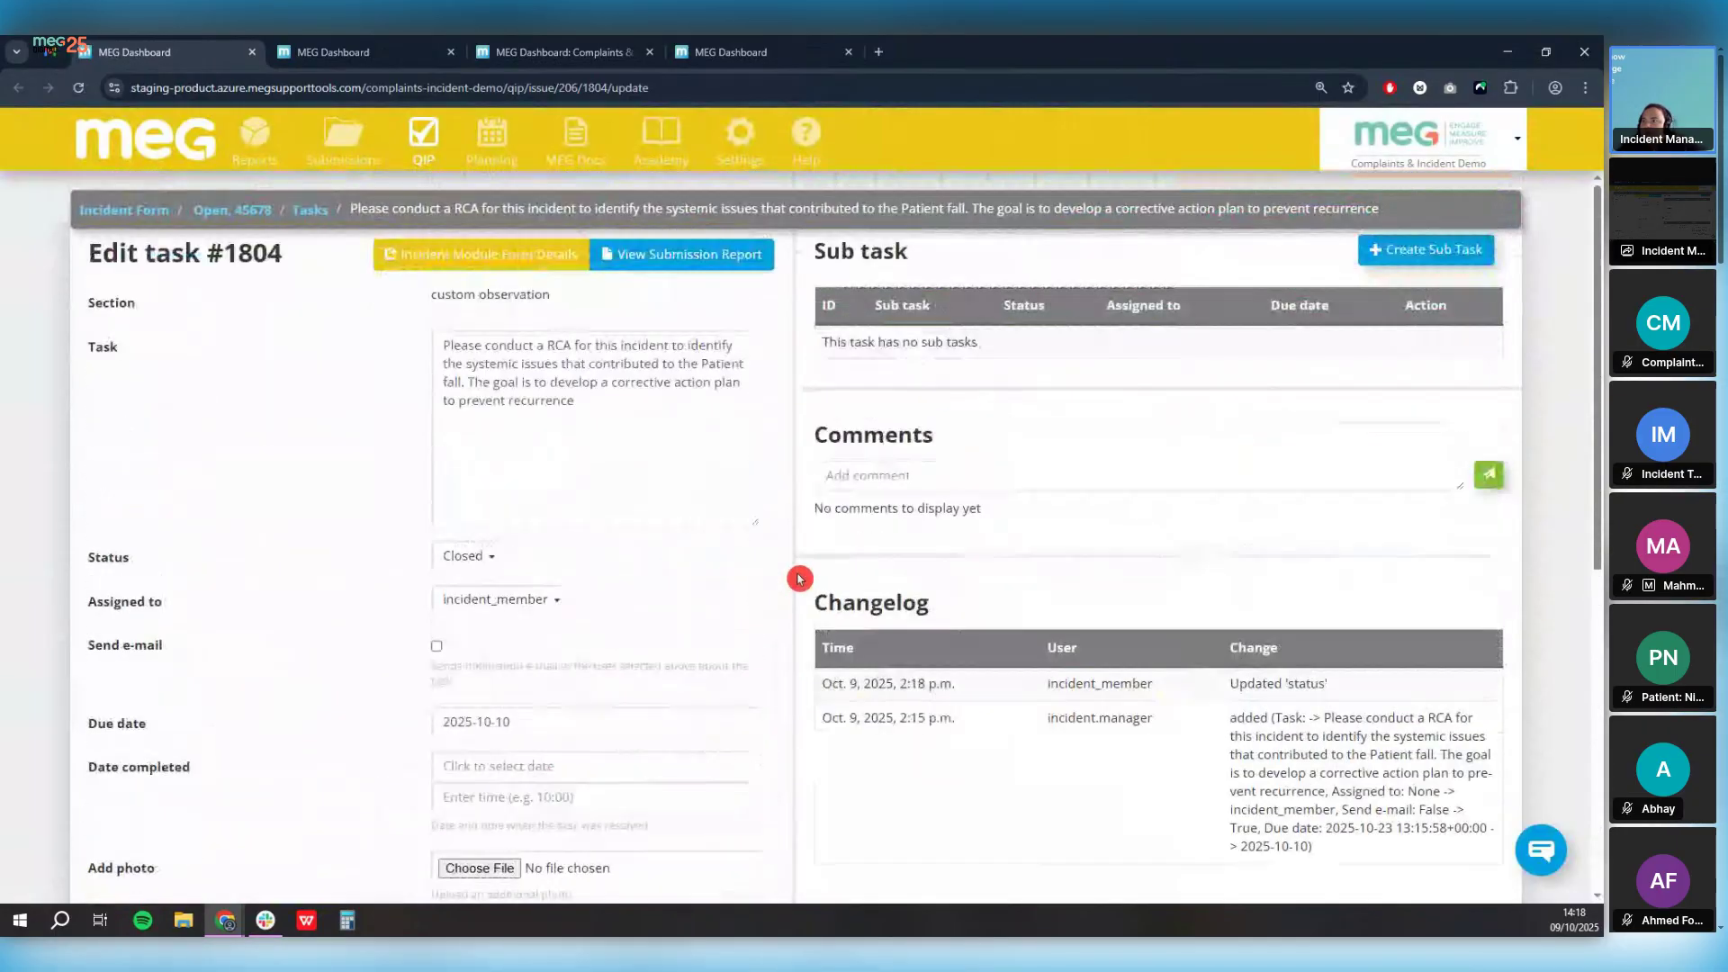
click(525, 288)
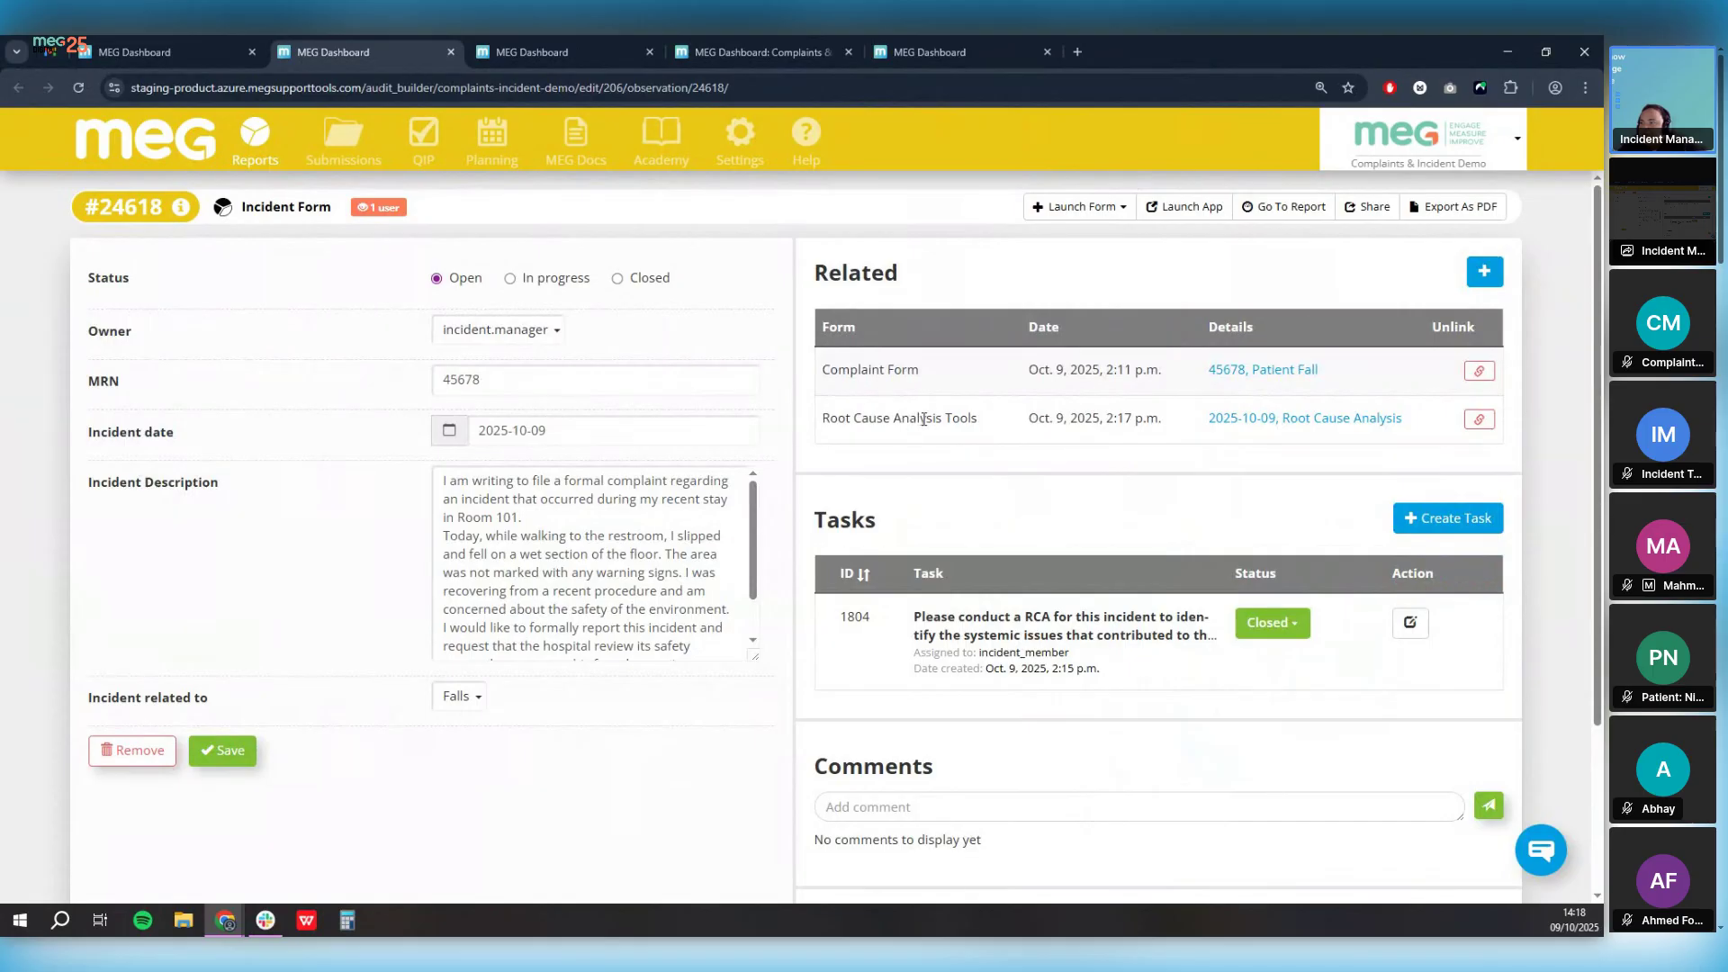
Step: Open the related Root Cause Analysis form and read through its attached Root Cause Analysis Tool PDF
click(1270, 432)
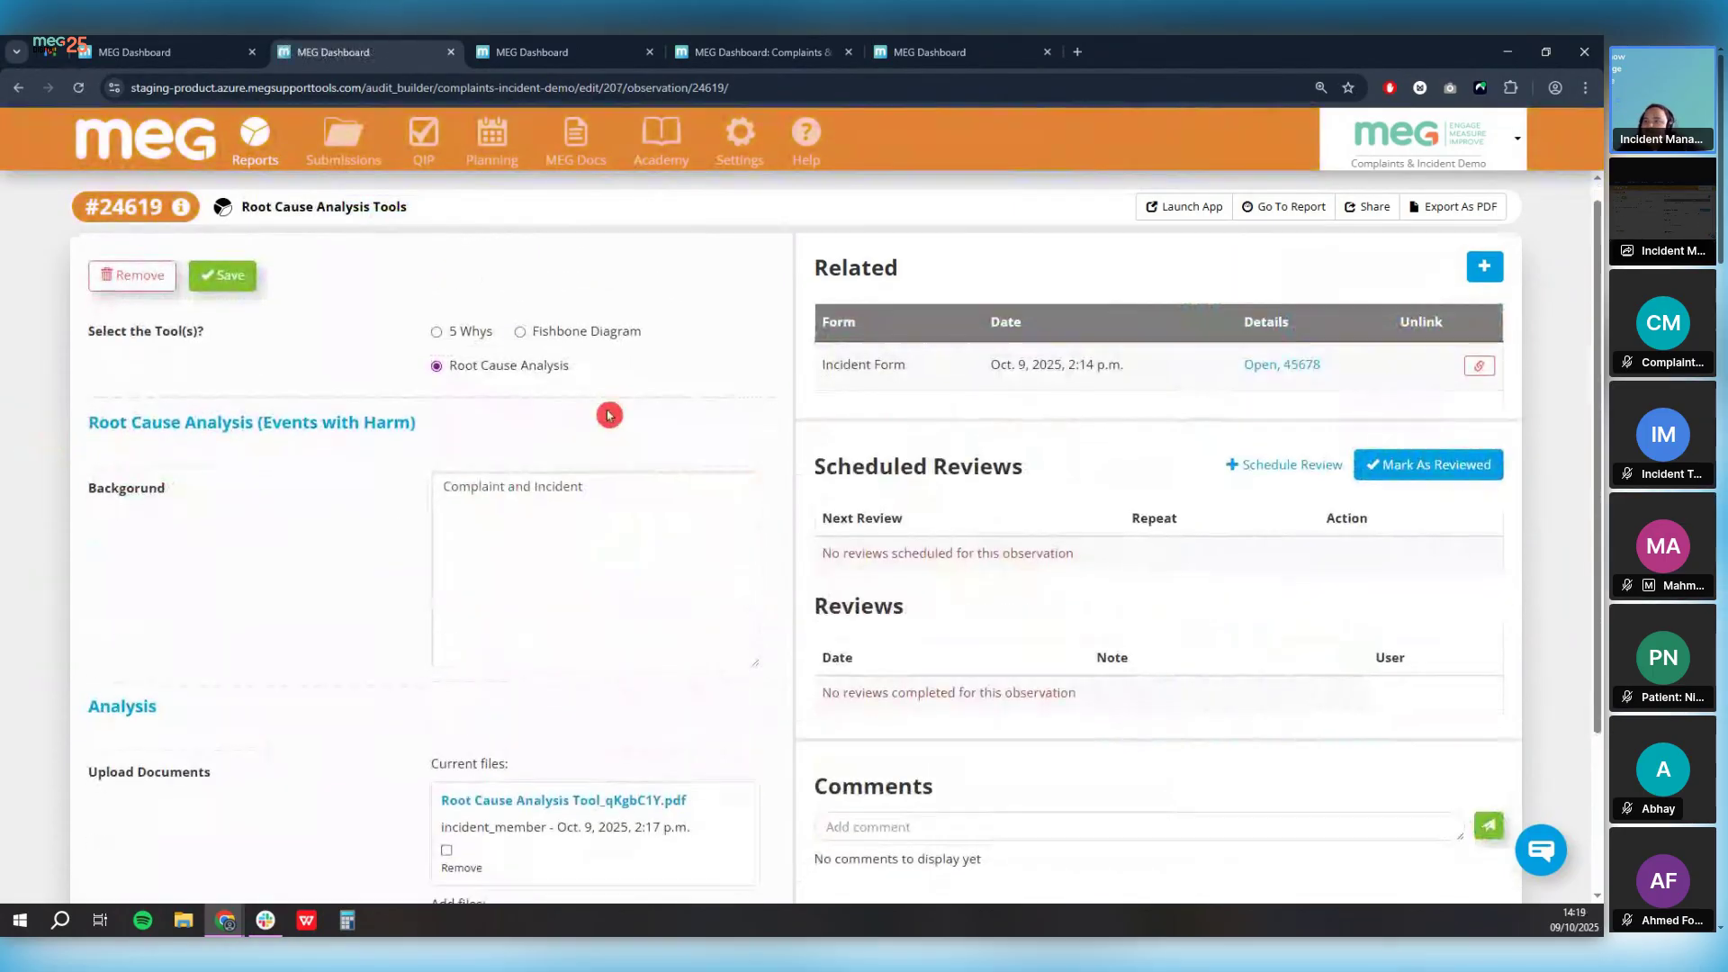
scroll(621, 414, down, 3)
click(567, 573)
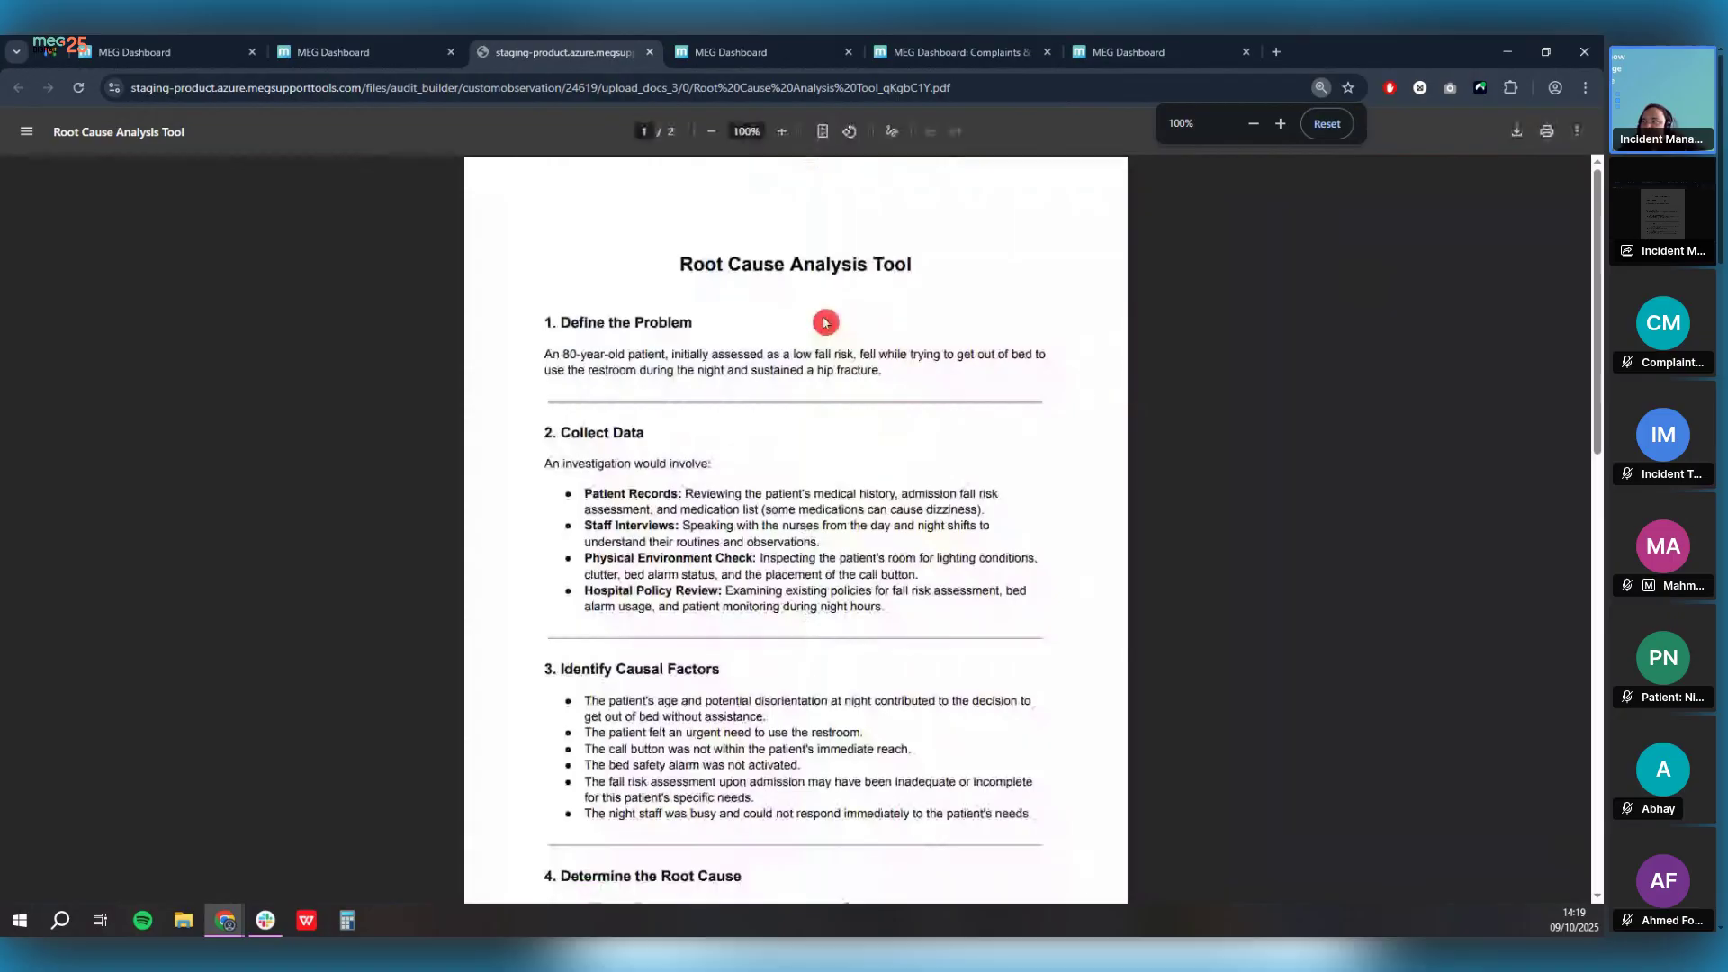
scroll(742, 325, down, 5)
scroll(739, 324, up, 5)
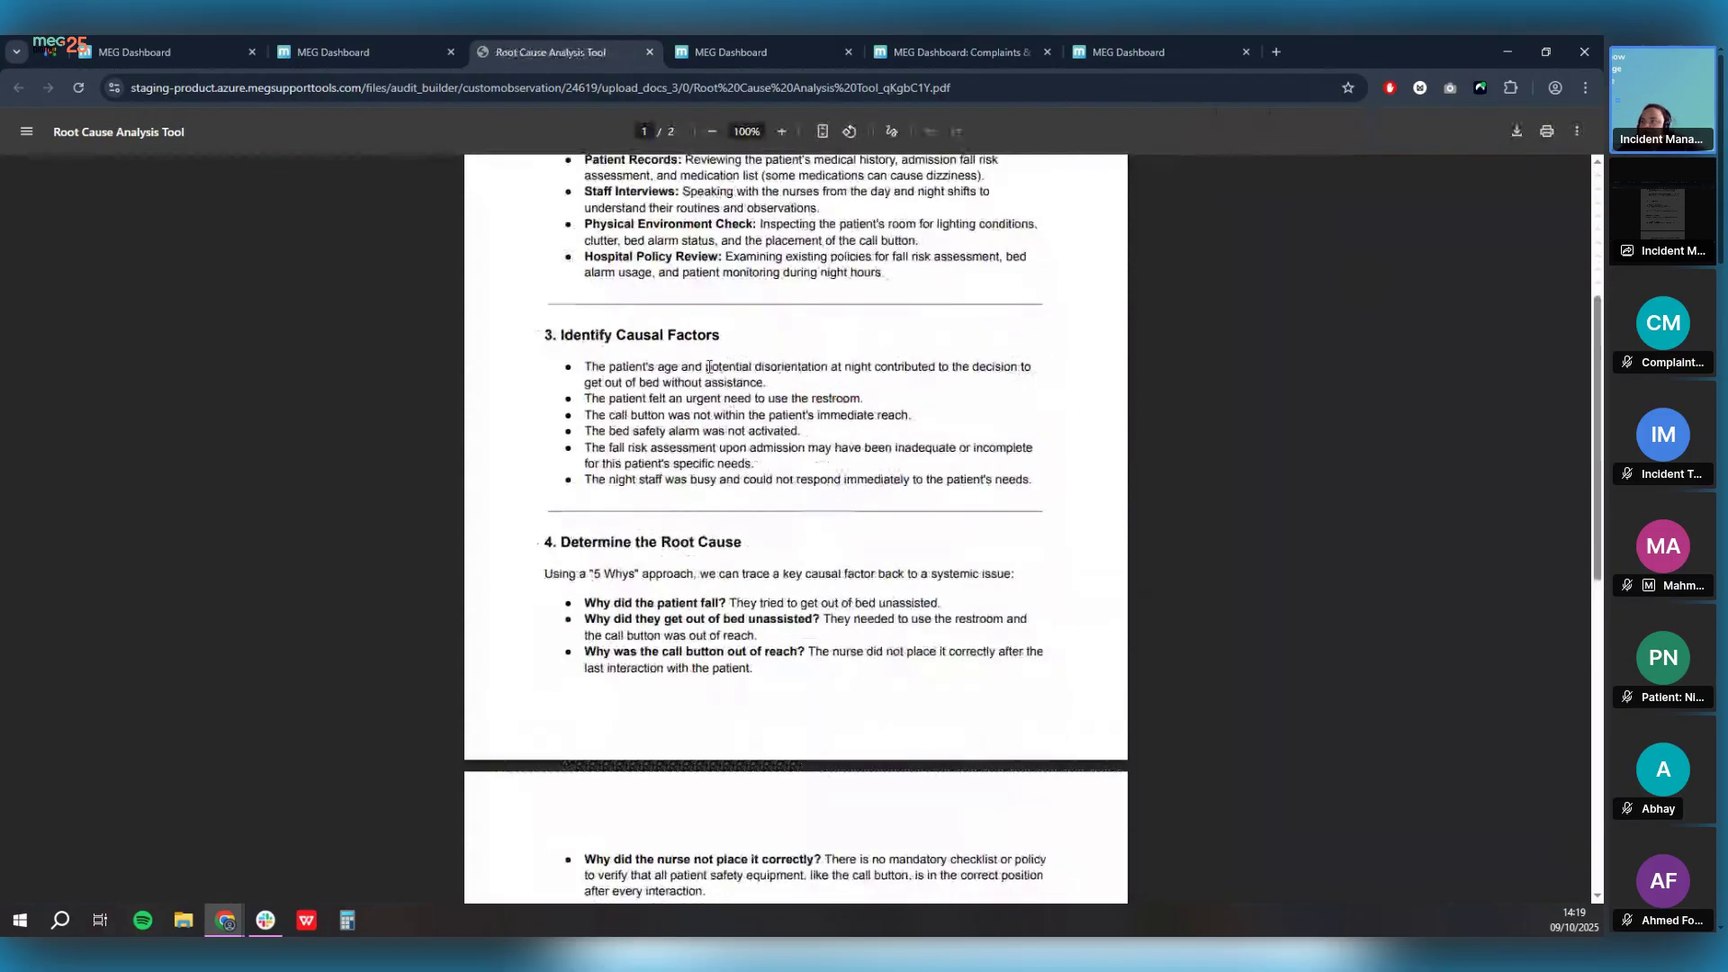
scroll(700, 363, down, 10)
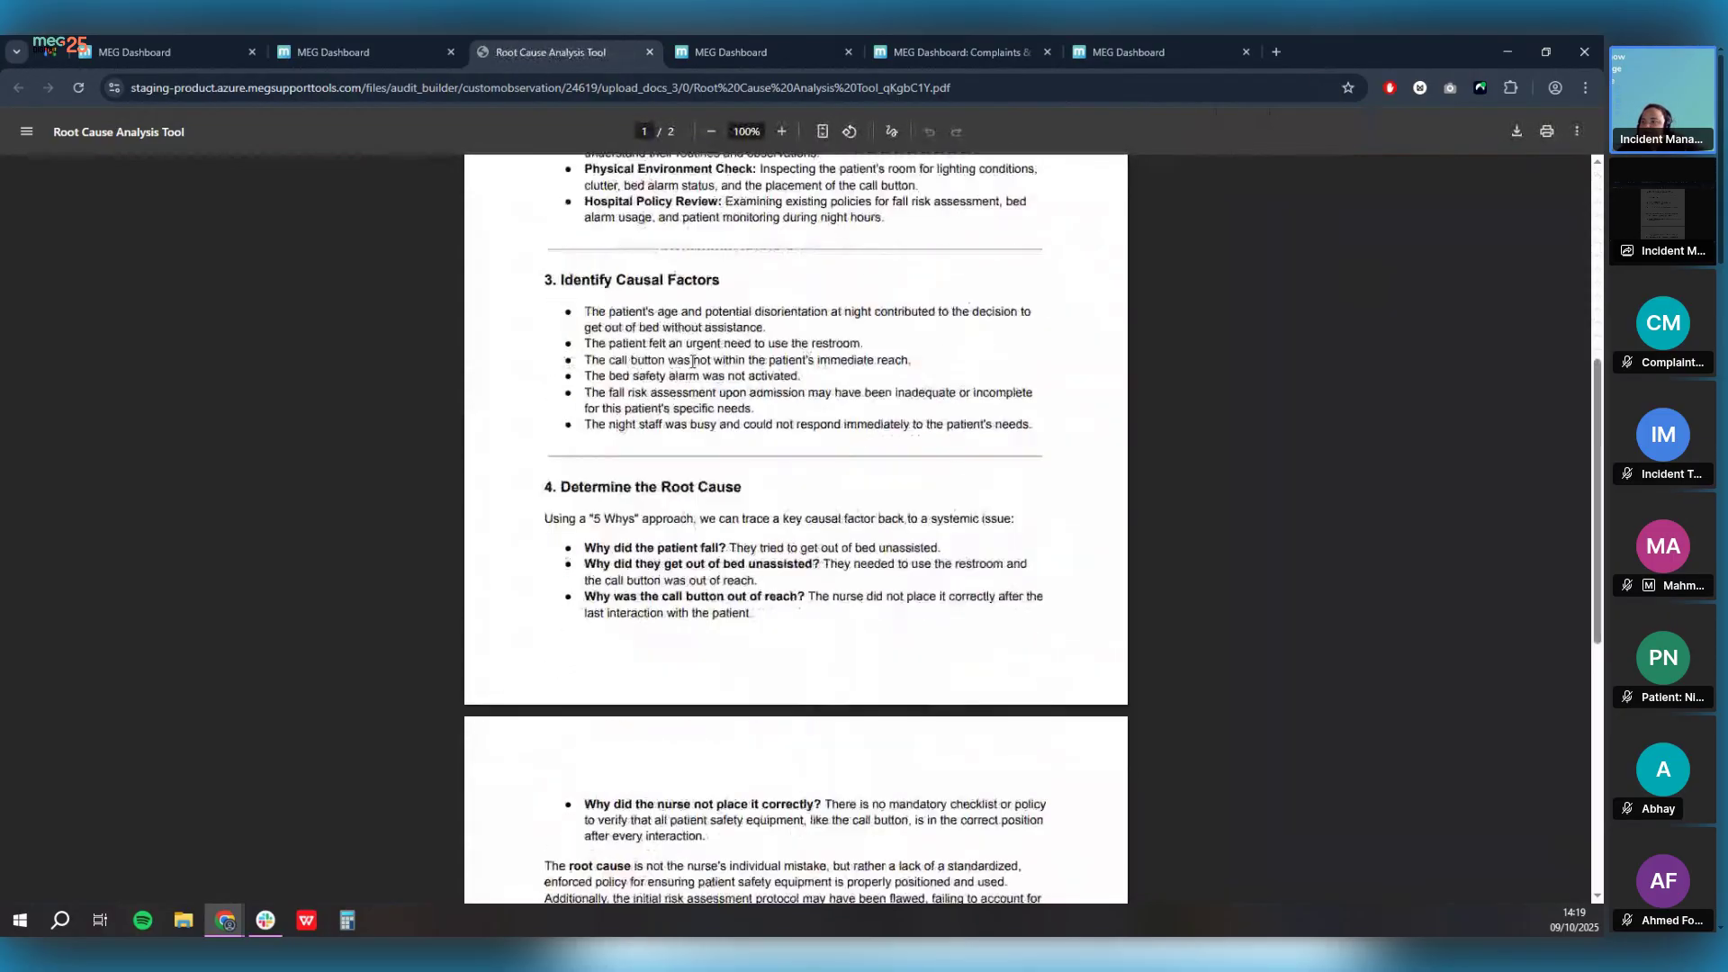
scroll(682, 382, up, 3)
scroll(681, 381, up, 5)
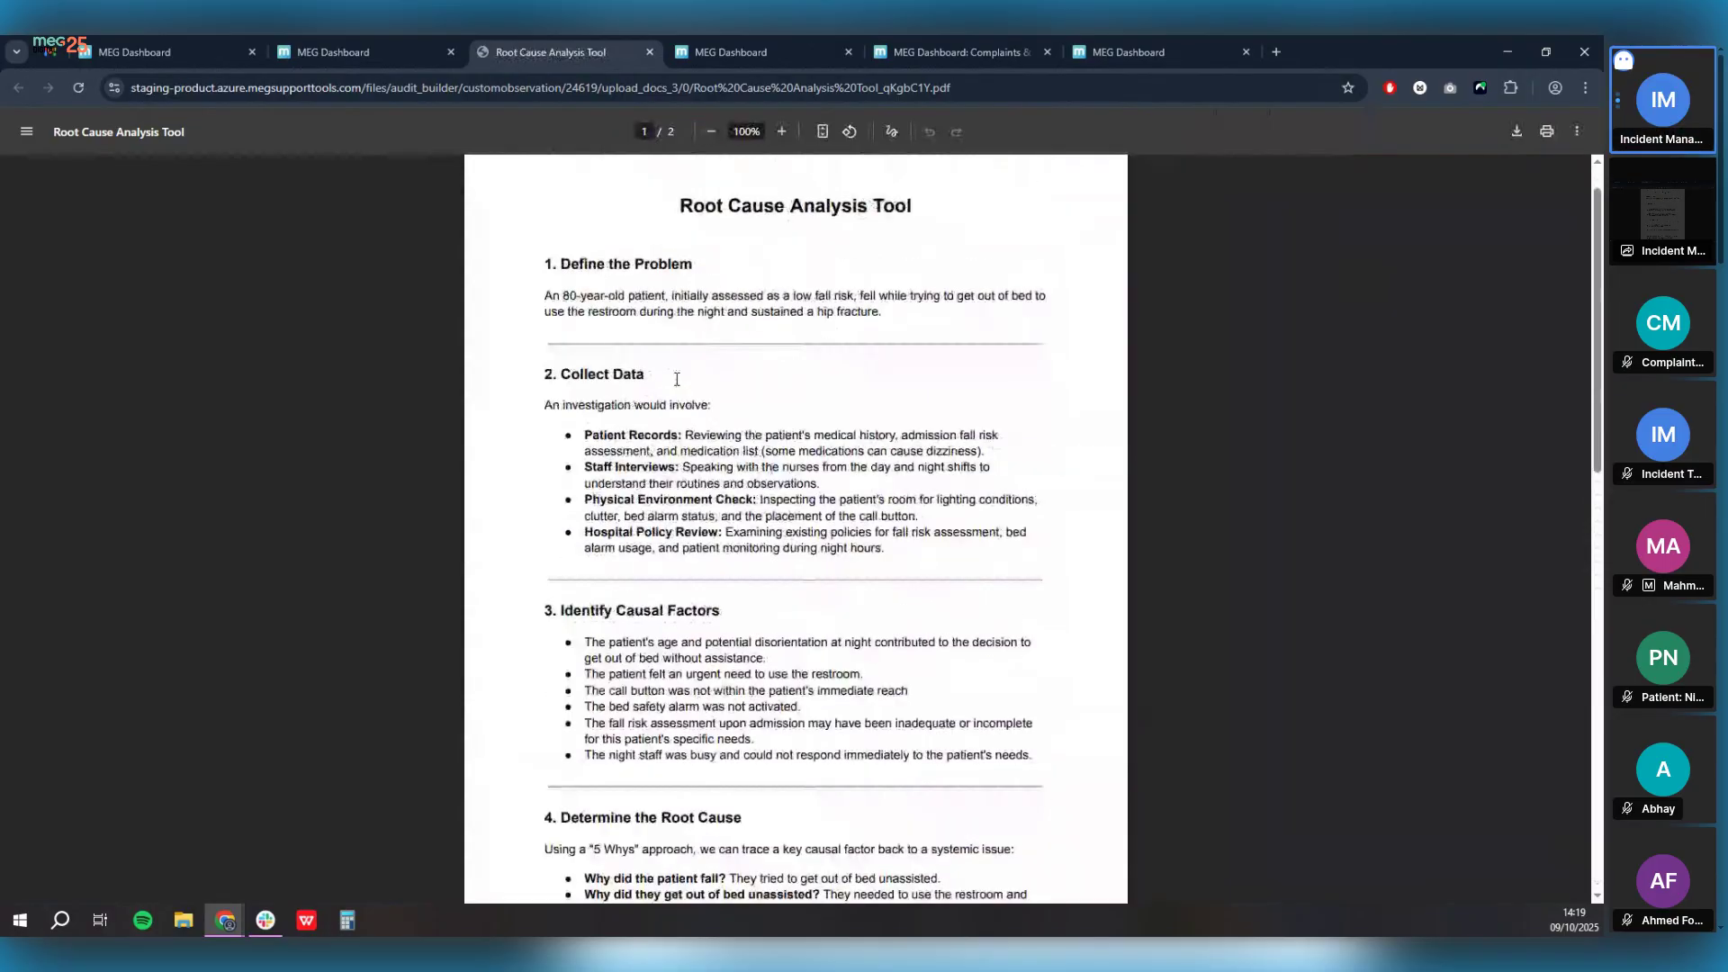
Step: Return from the PDF to the related incident form, set the incident's status to Closed and save it
click(431, 51)
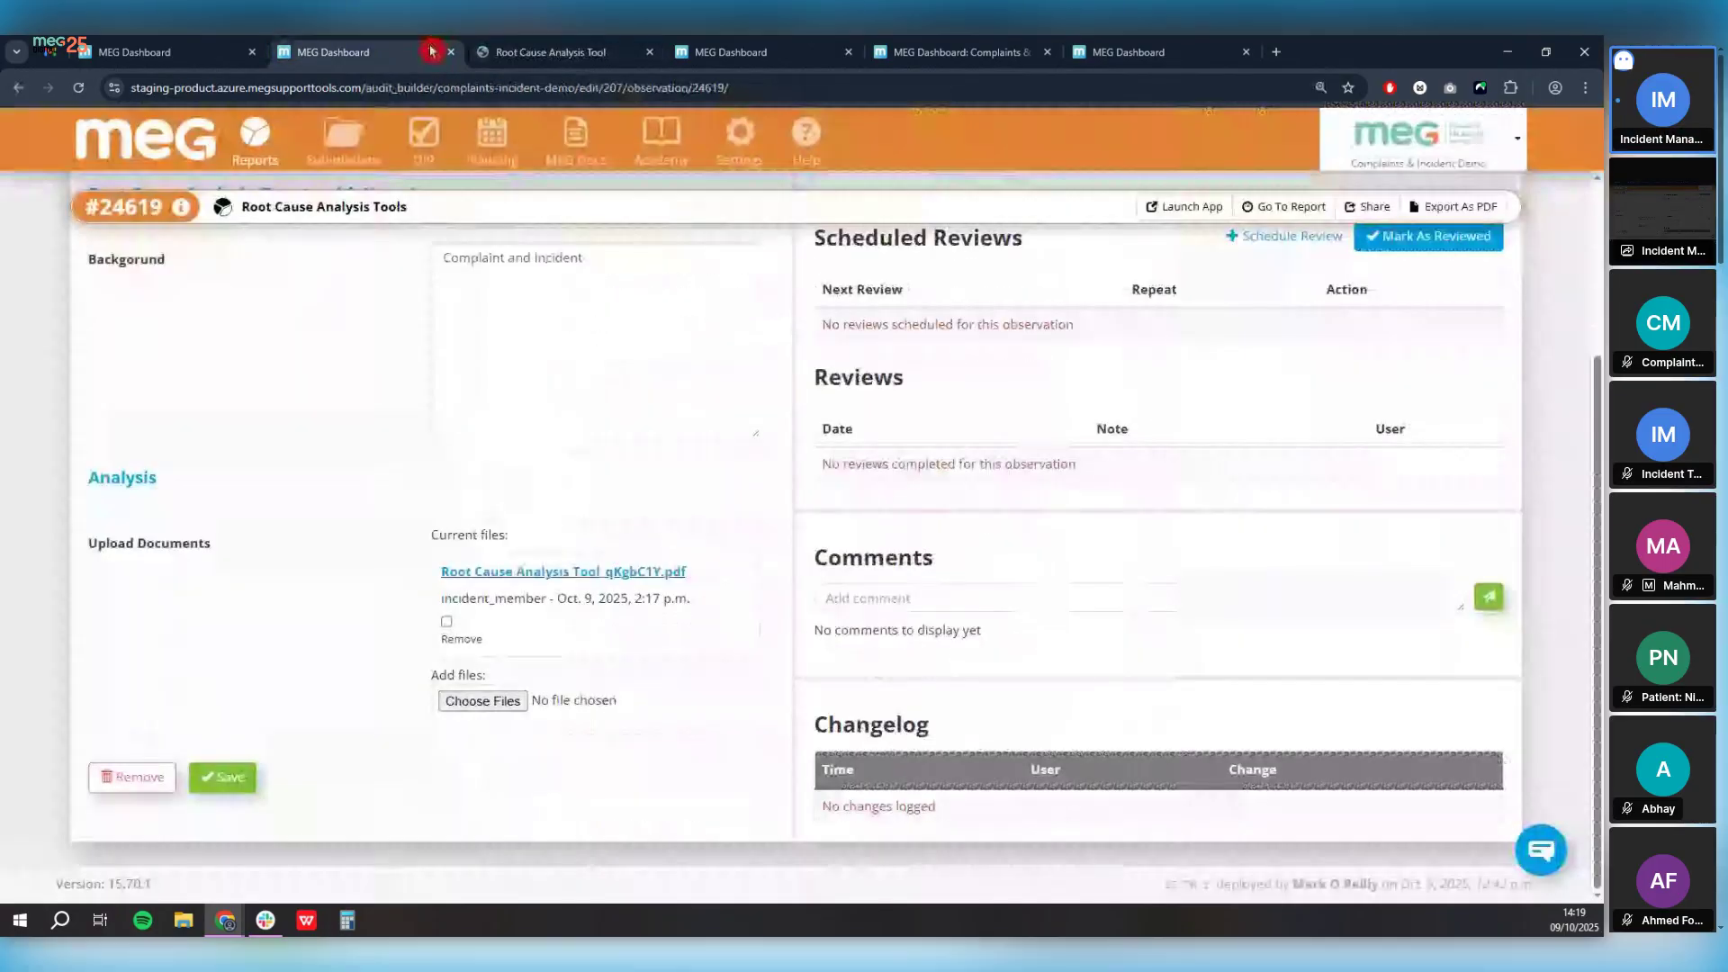
scroll(990, 360, up, 3)
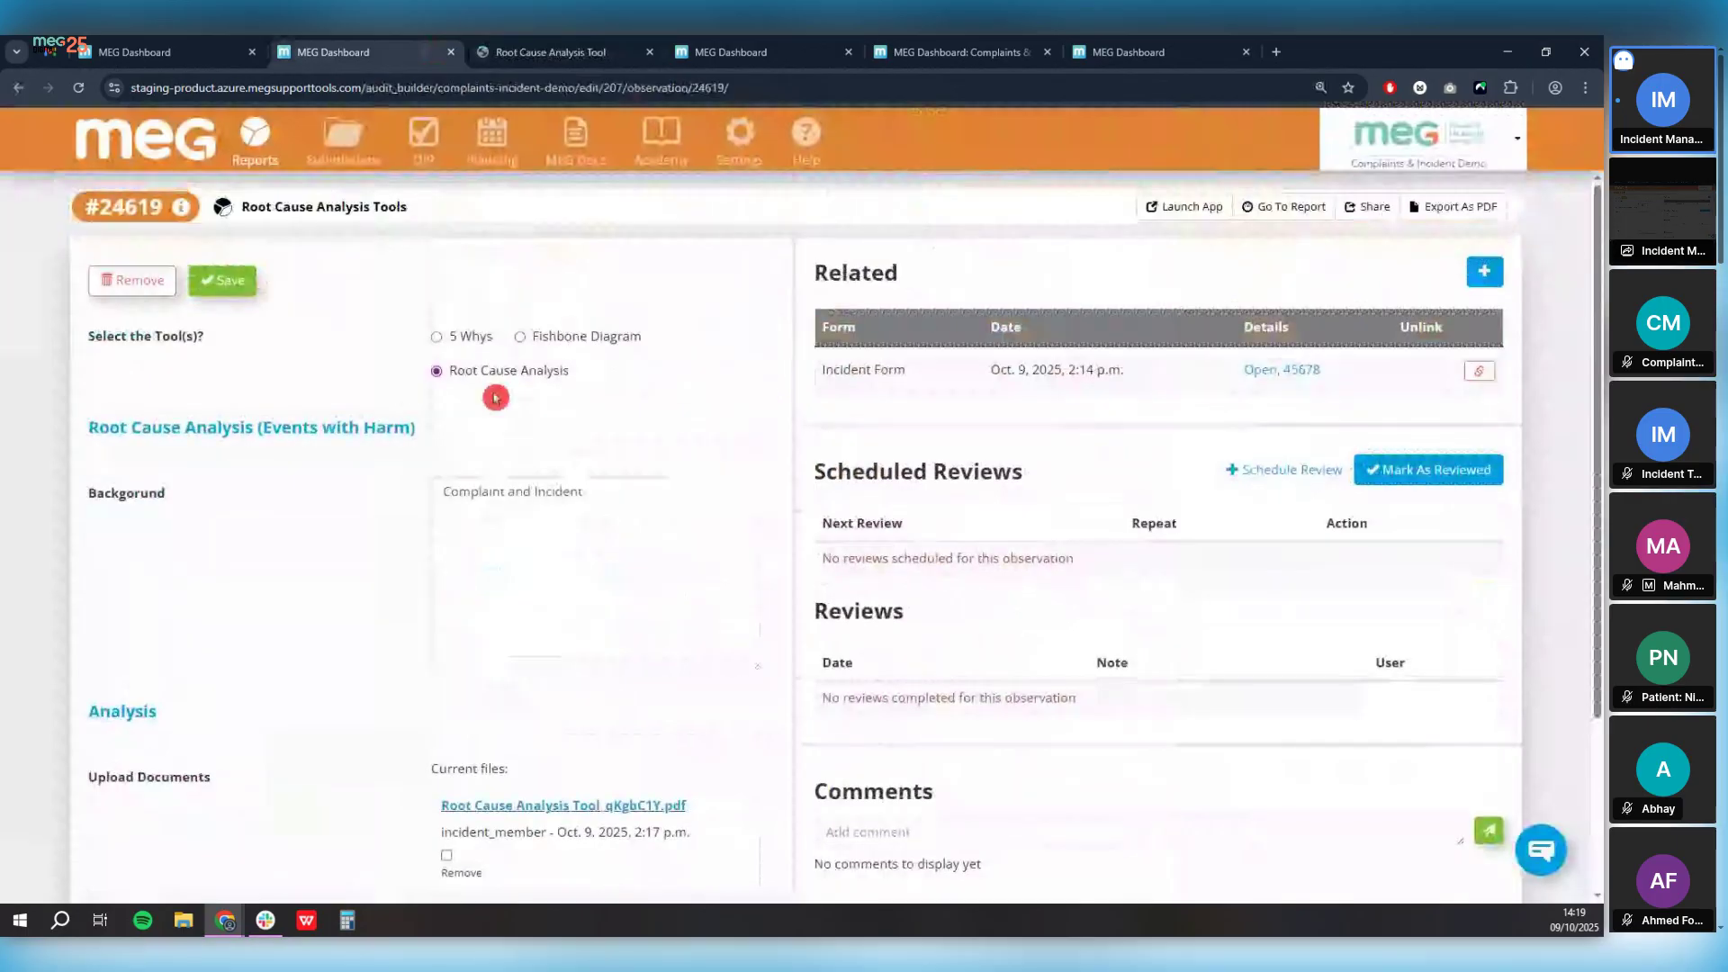
click(1294, 372)
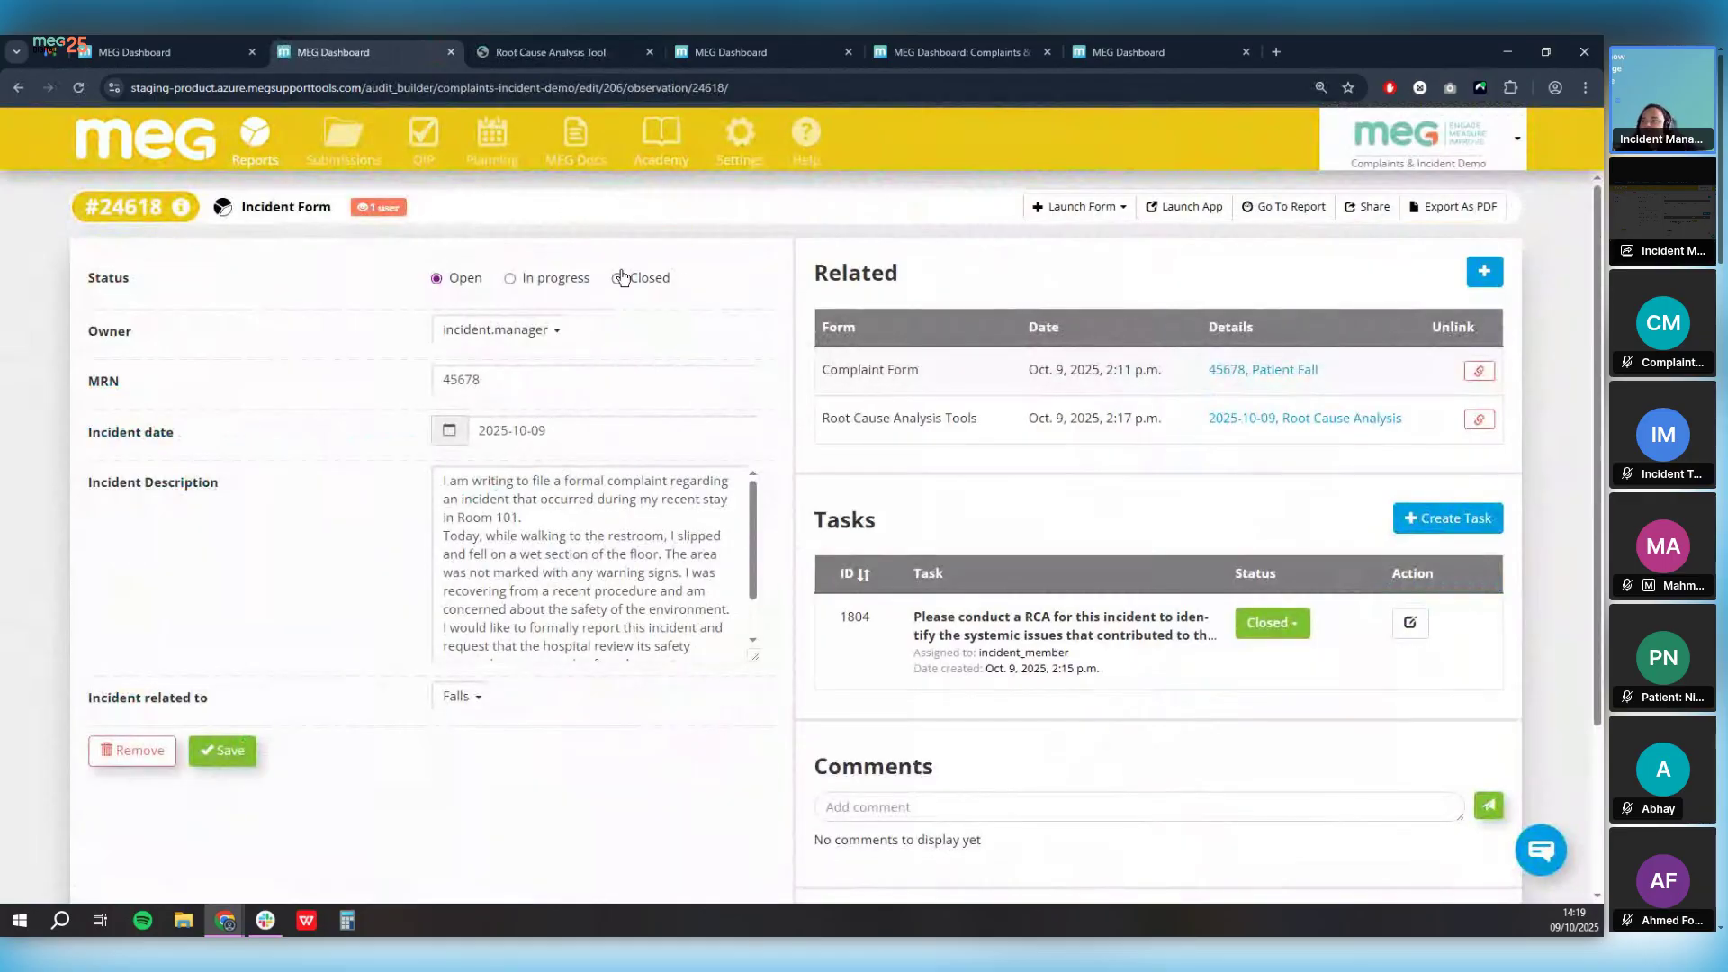
click(627, 279)
click(222, 750)
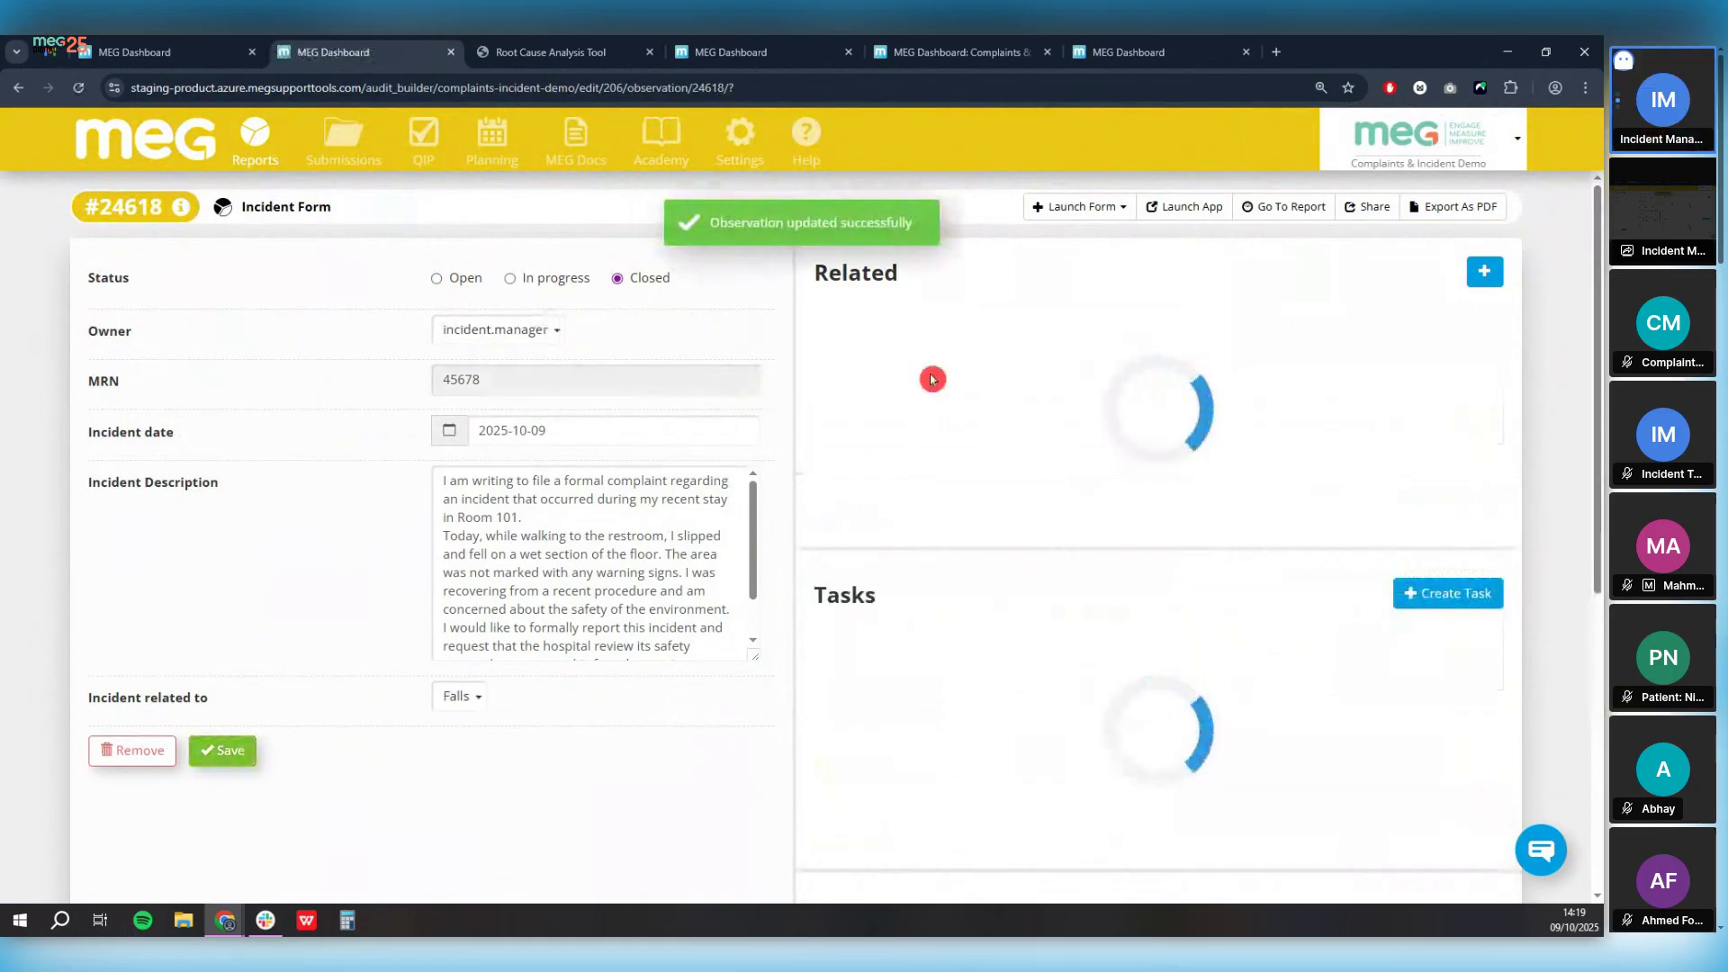
Step: Check the closed incident's tasks, comments and changelog entries
scroll(1026, 376, down, 2)
scroll(1026, 376, down, 2)
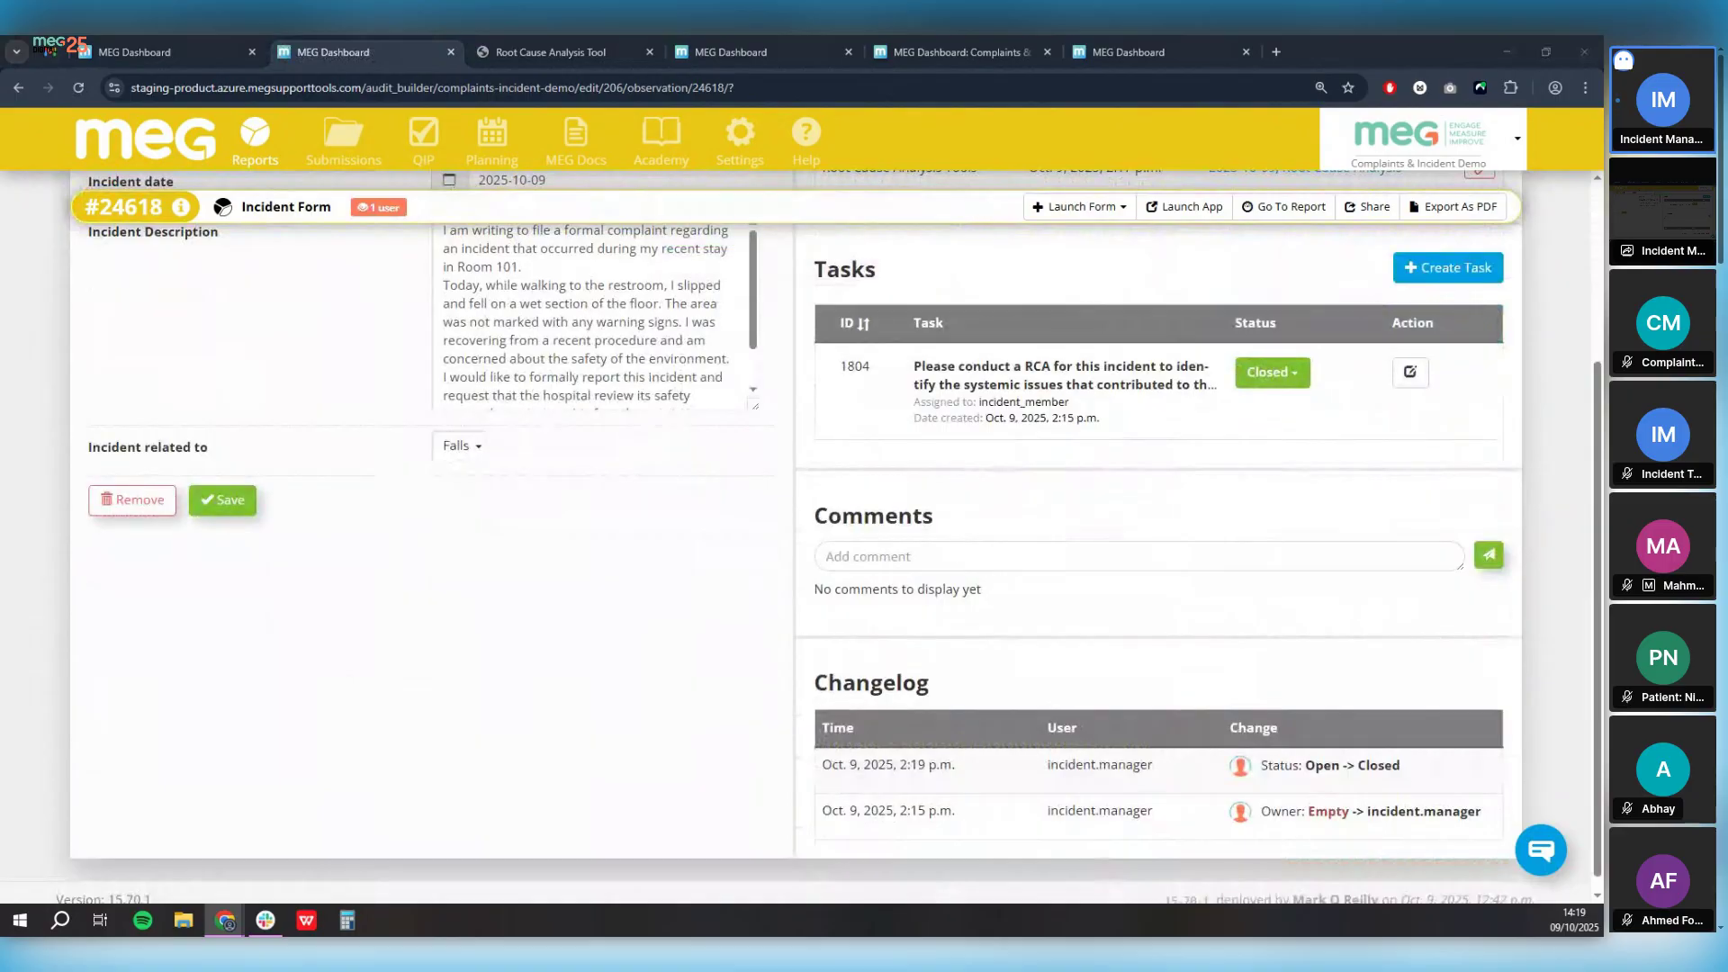
click(1034, 554)
scroll(905, 577, up, 3)
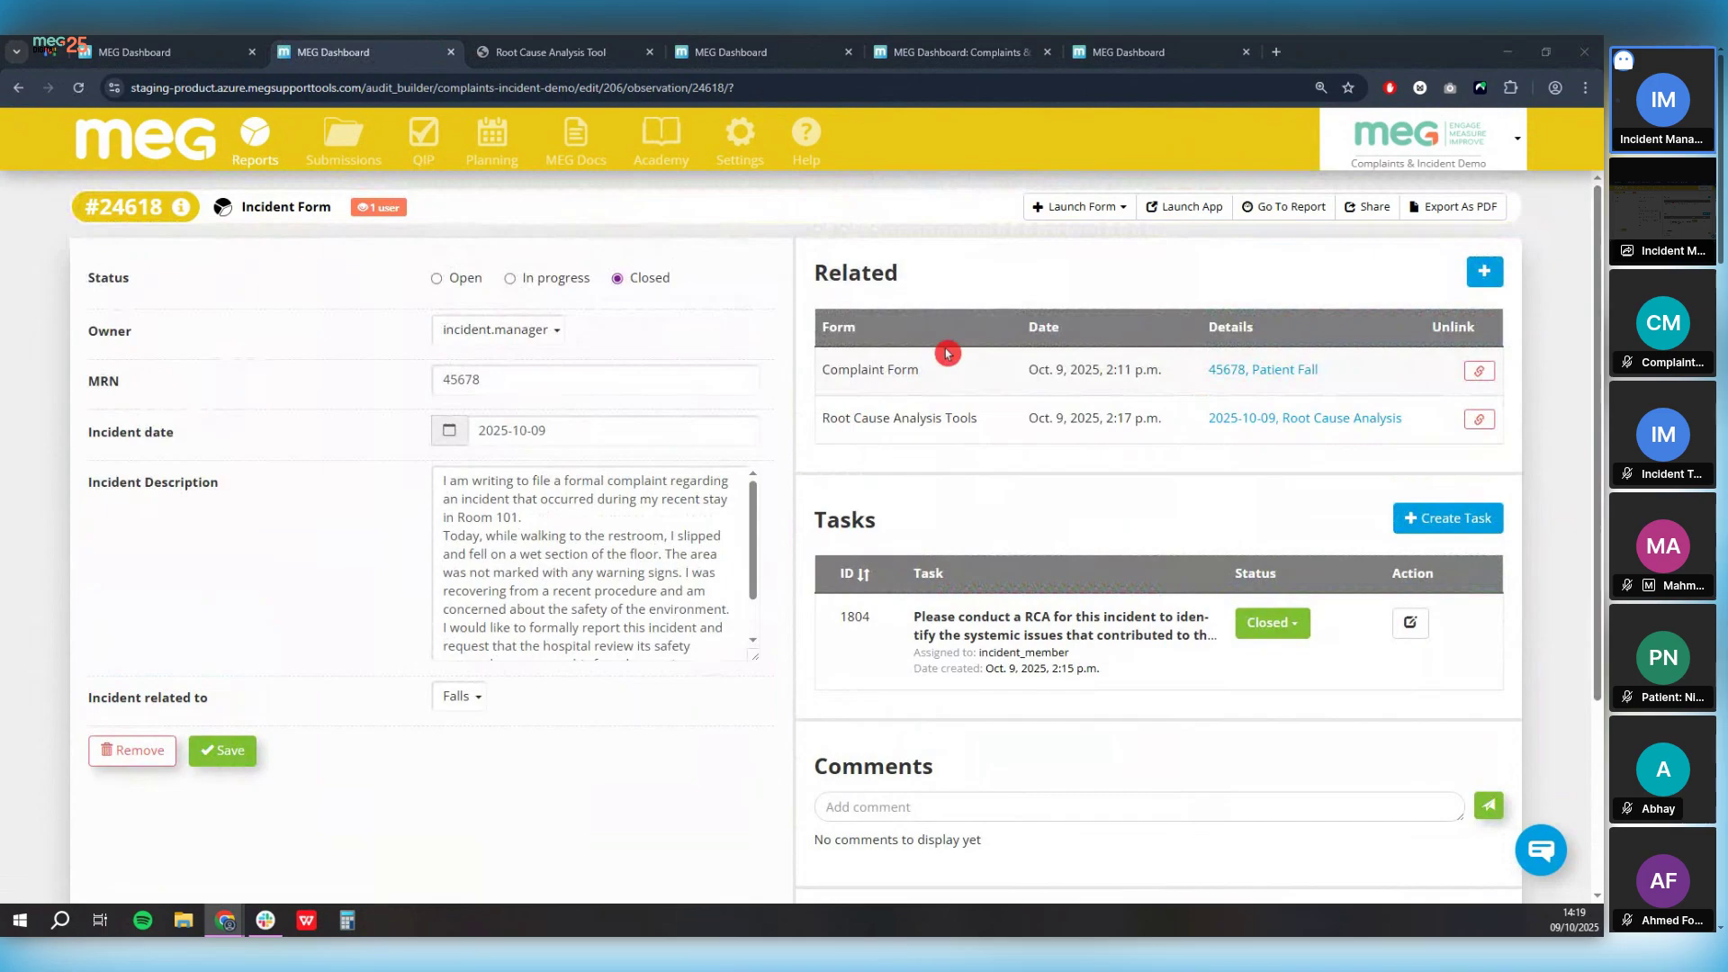
click(1244, 369)
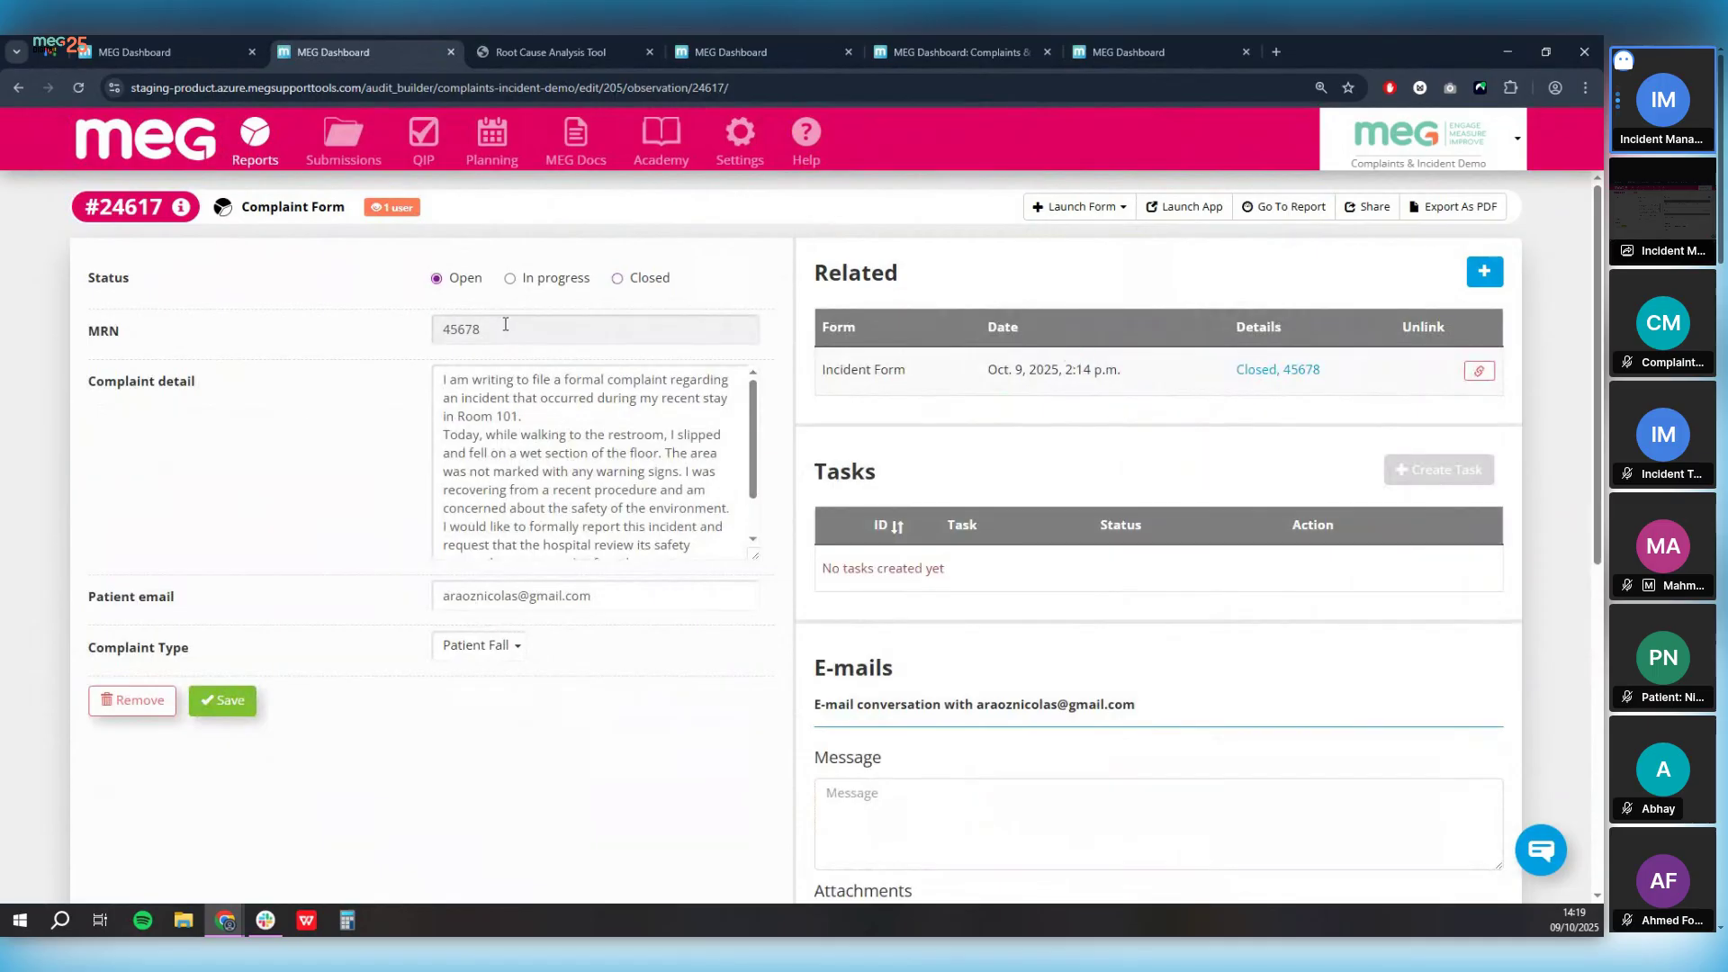
scroll(1167, 316, down, 7)
click(978, 545)
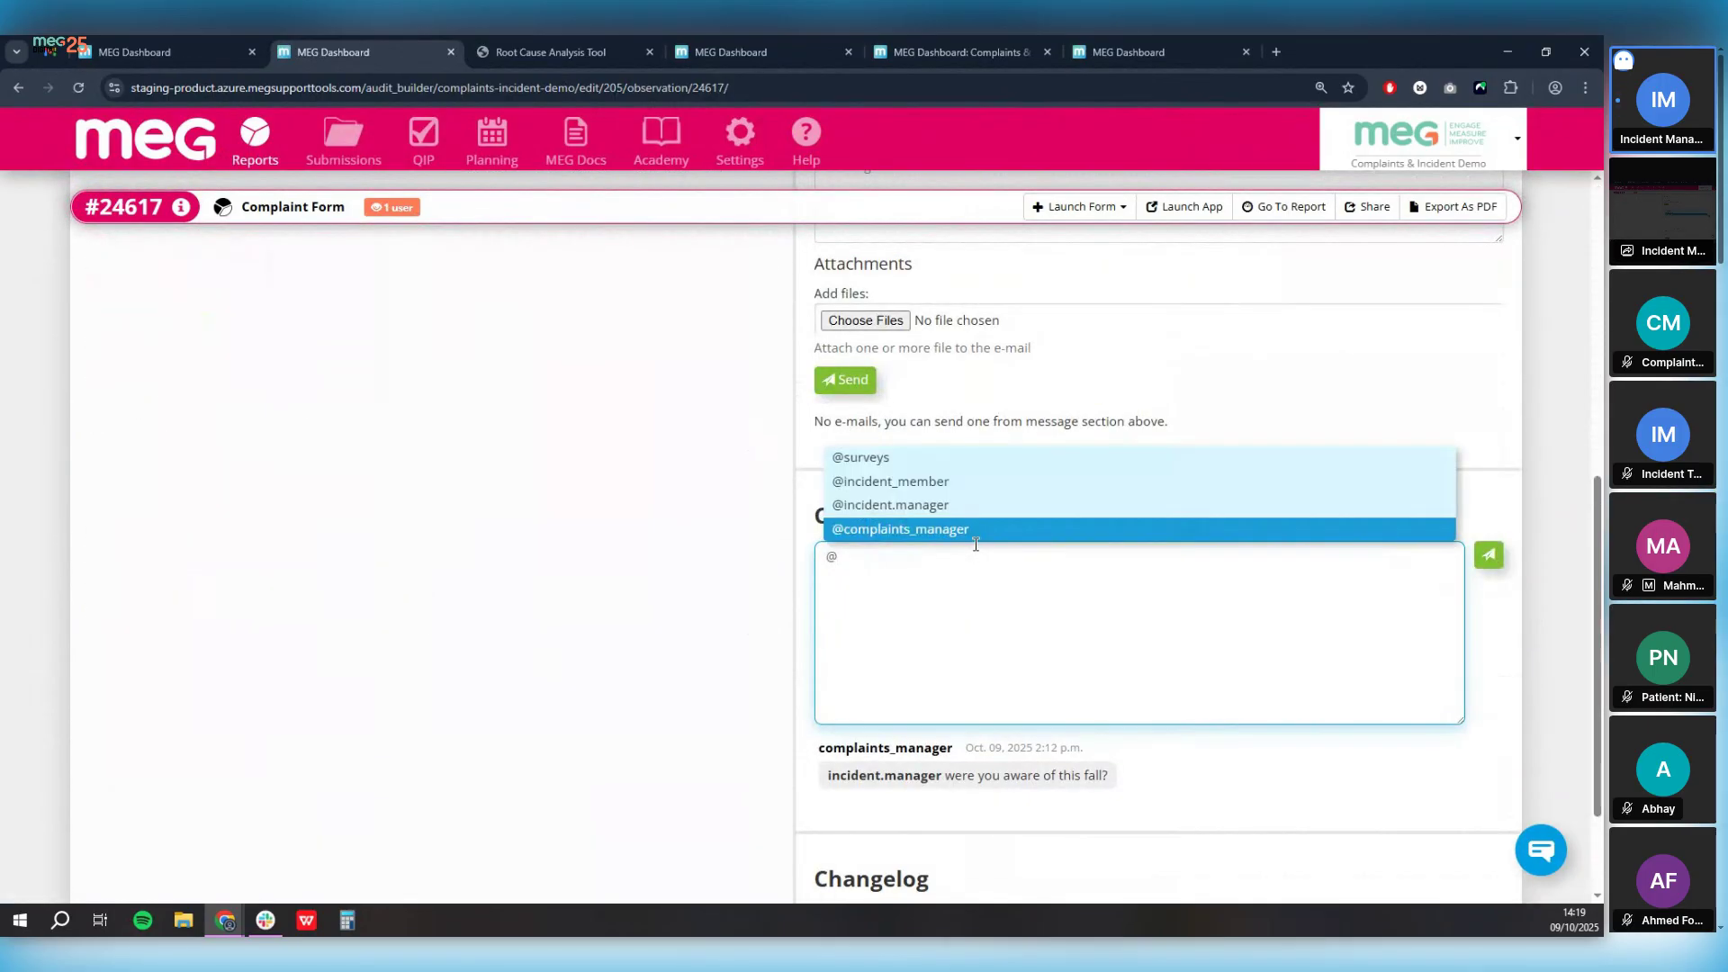
click(903, 531)
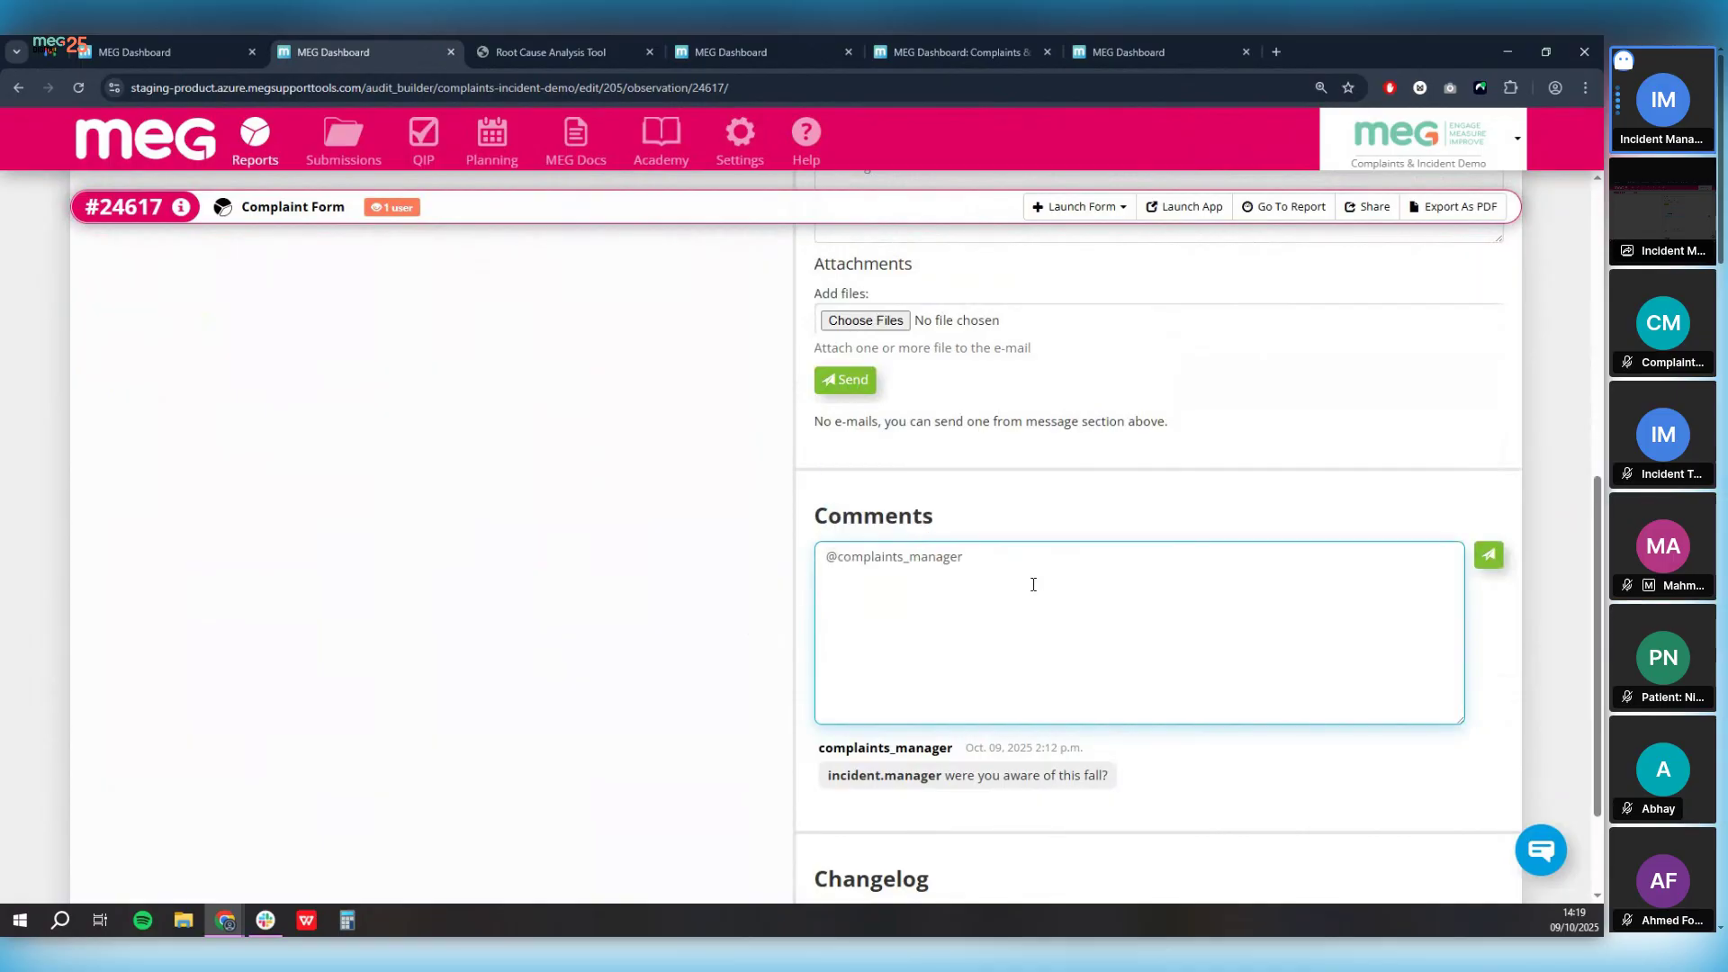
text(Just wanted to let you know that the RCA for the Patient fall is complete. We've established the root cause and have a plan in place. You can now contact them with an official resolution.)
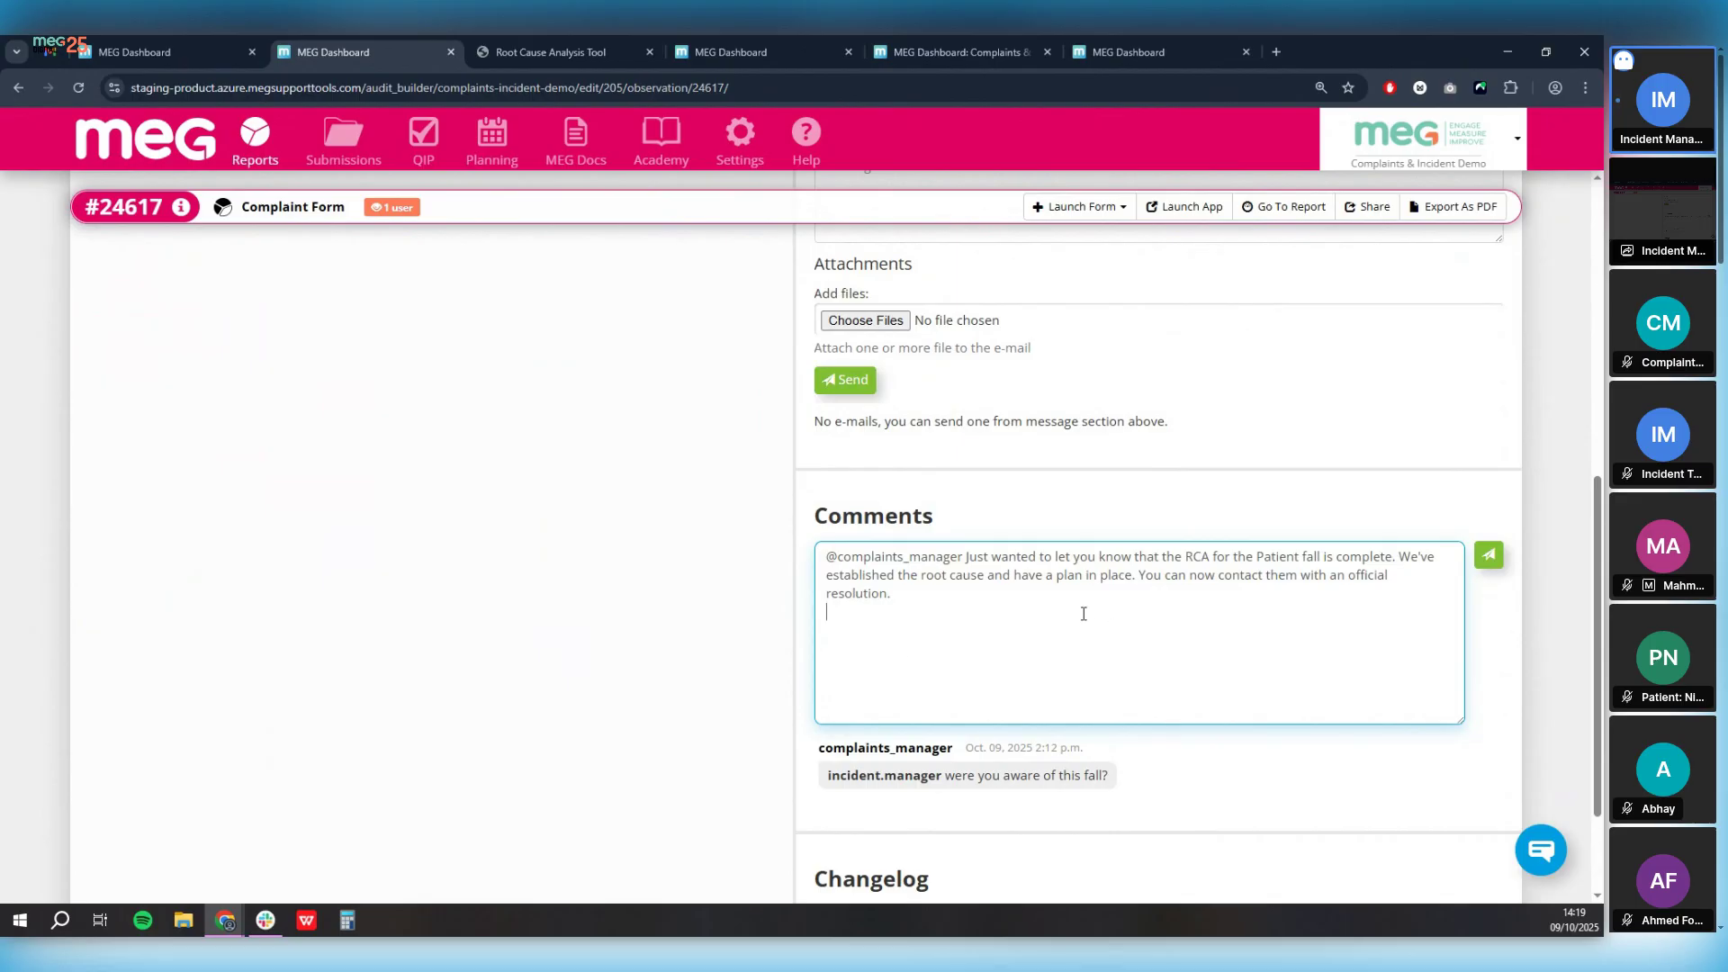
click(330, 600)
click(1489, 554)
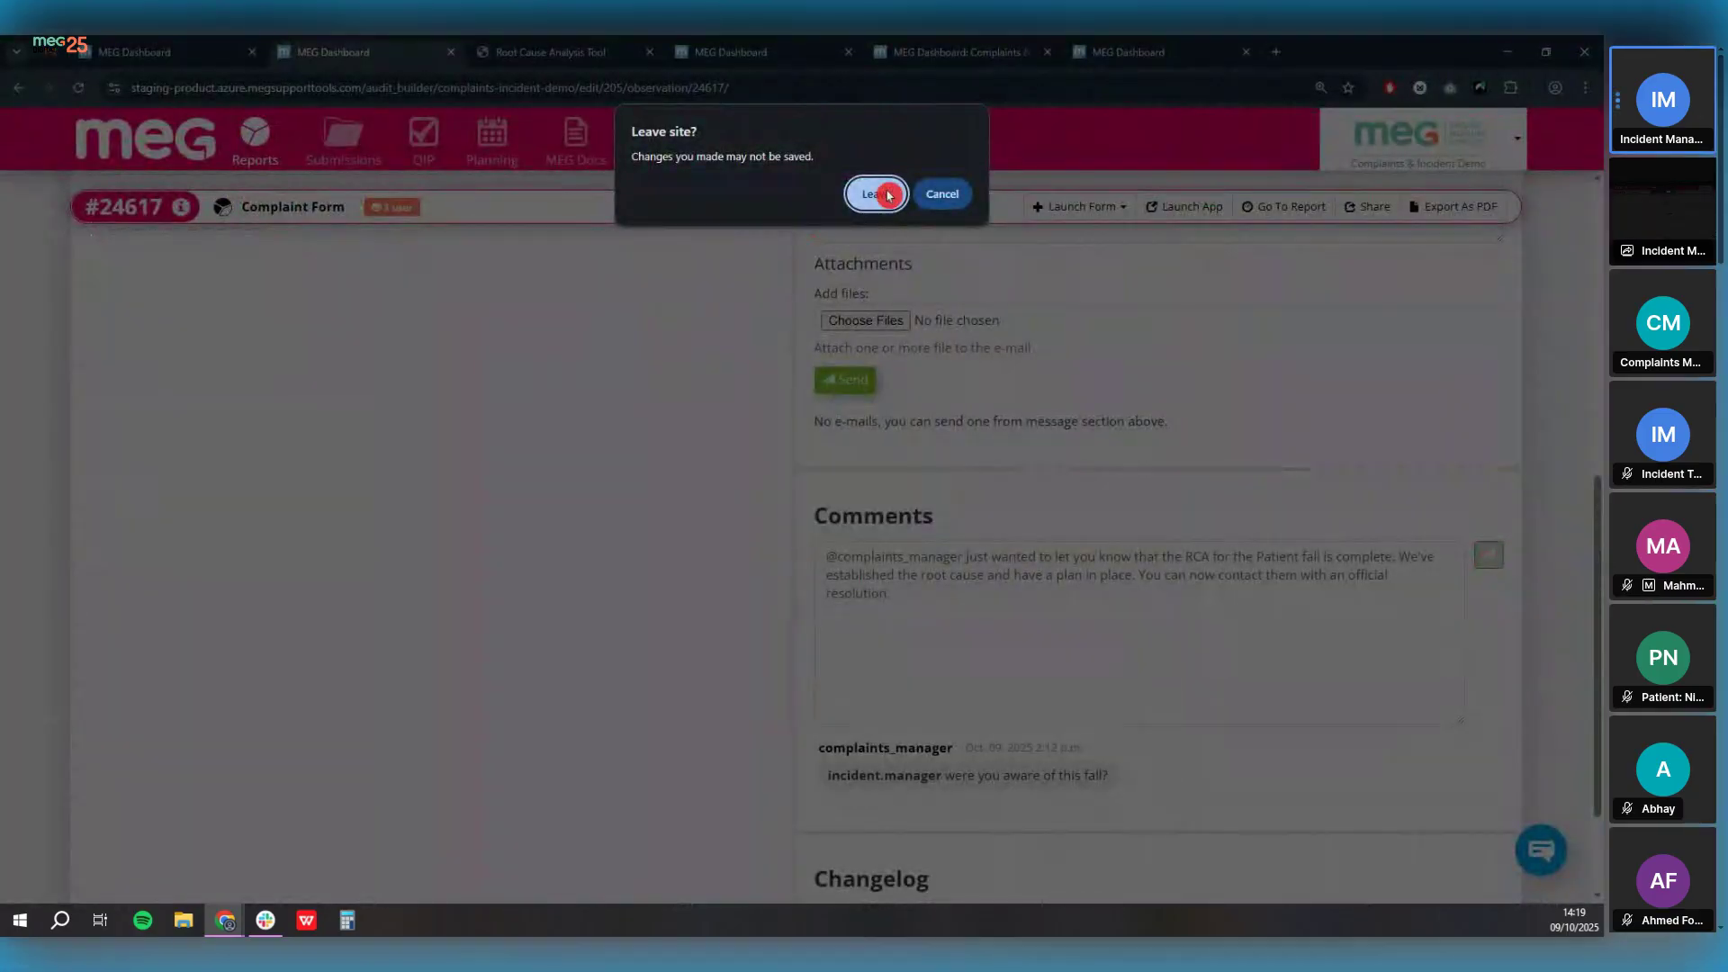
click(888, 194)
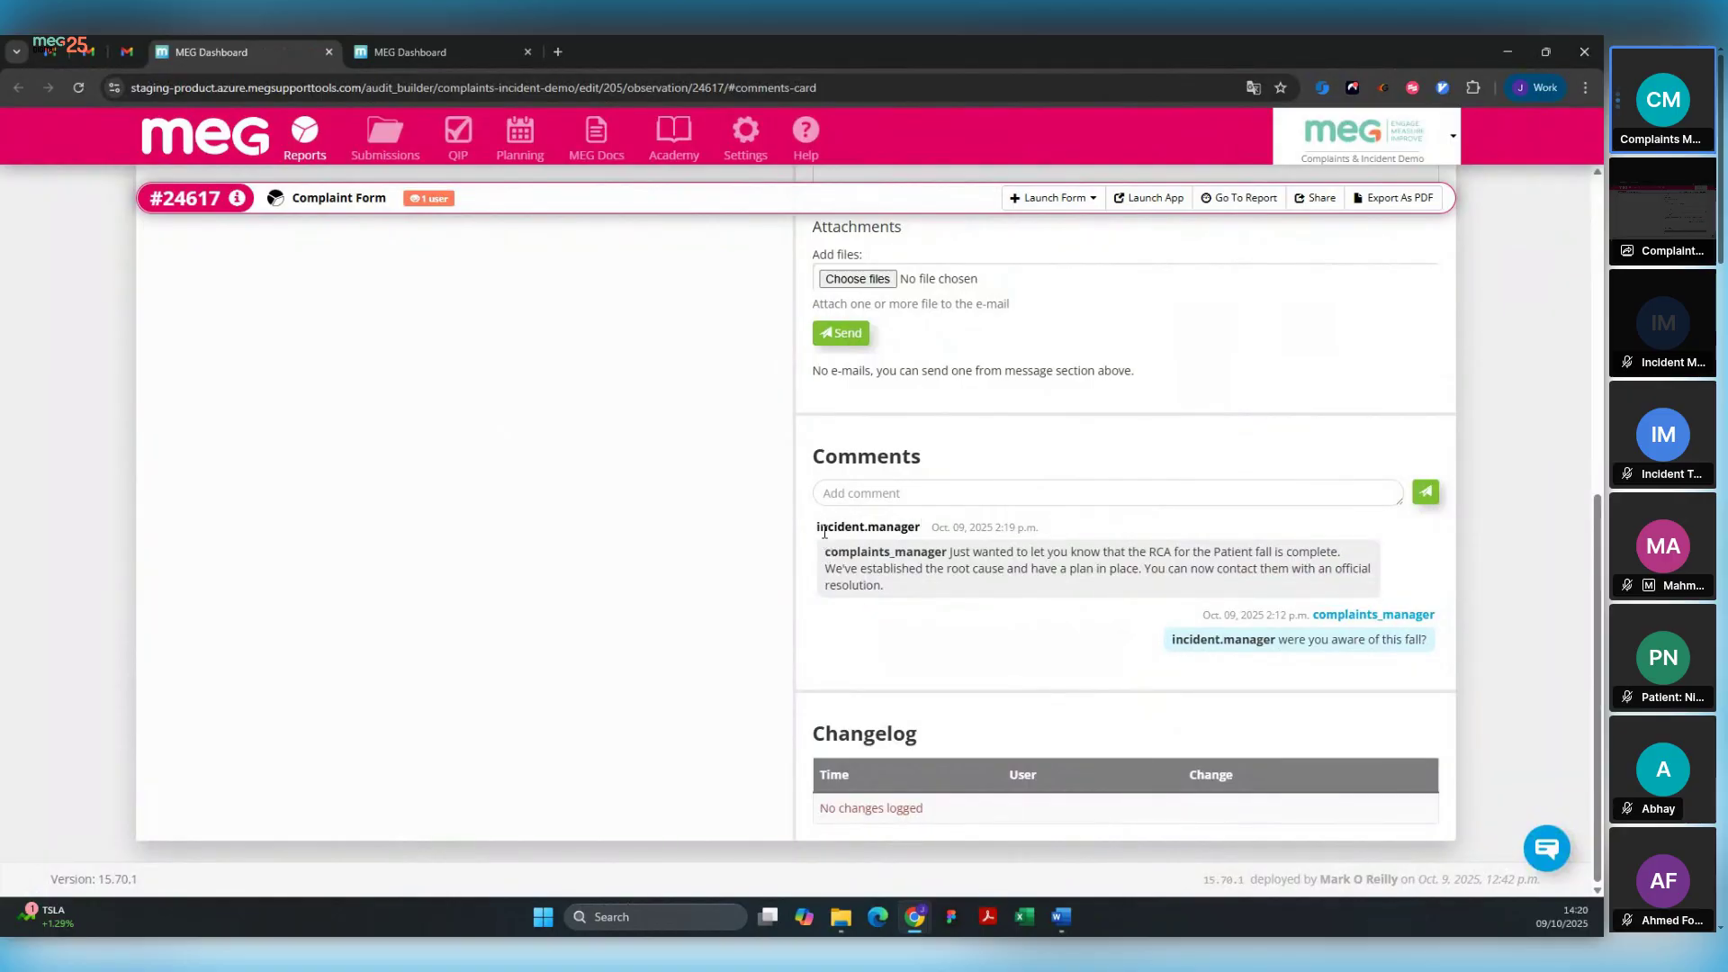
Step: Review the complaint details and e-mail the patient that the complaint "has been reviewed and handled" and "This ticket is now closed"
scroll(738, 562, up, 6)
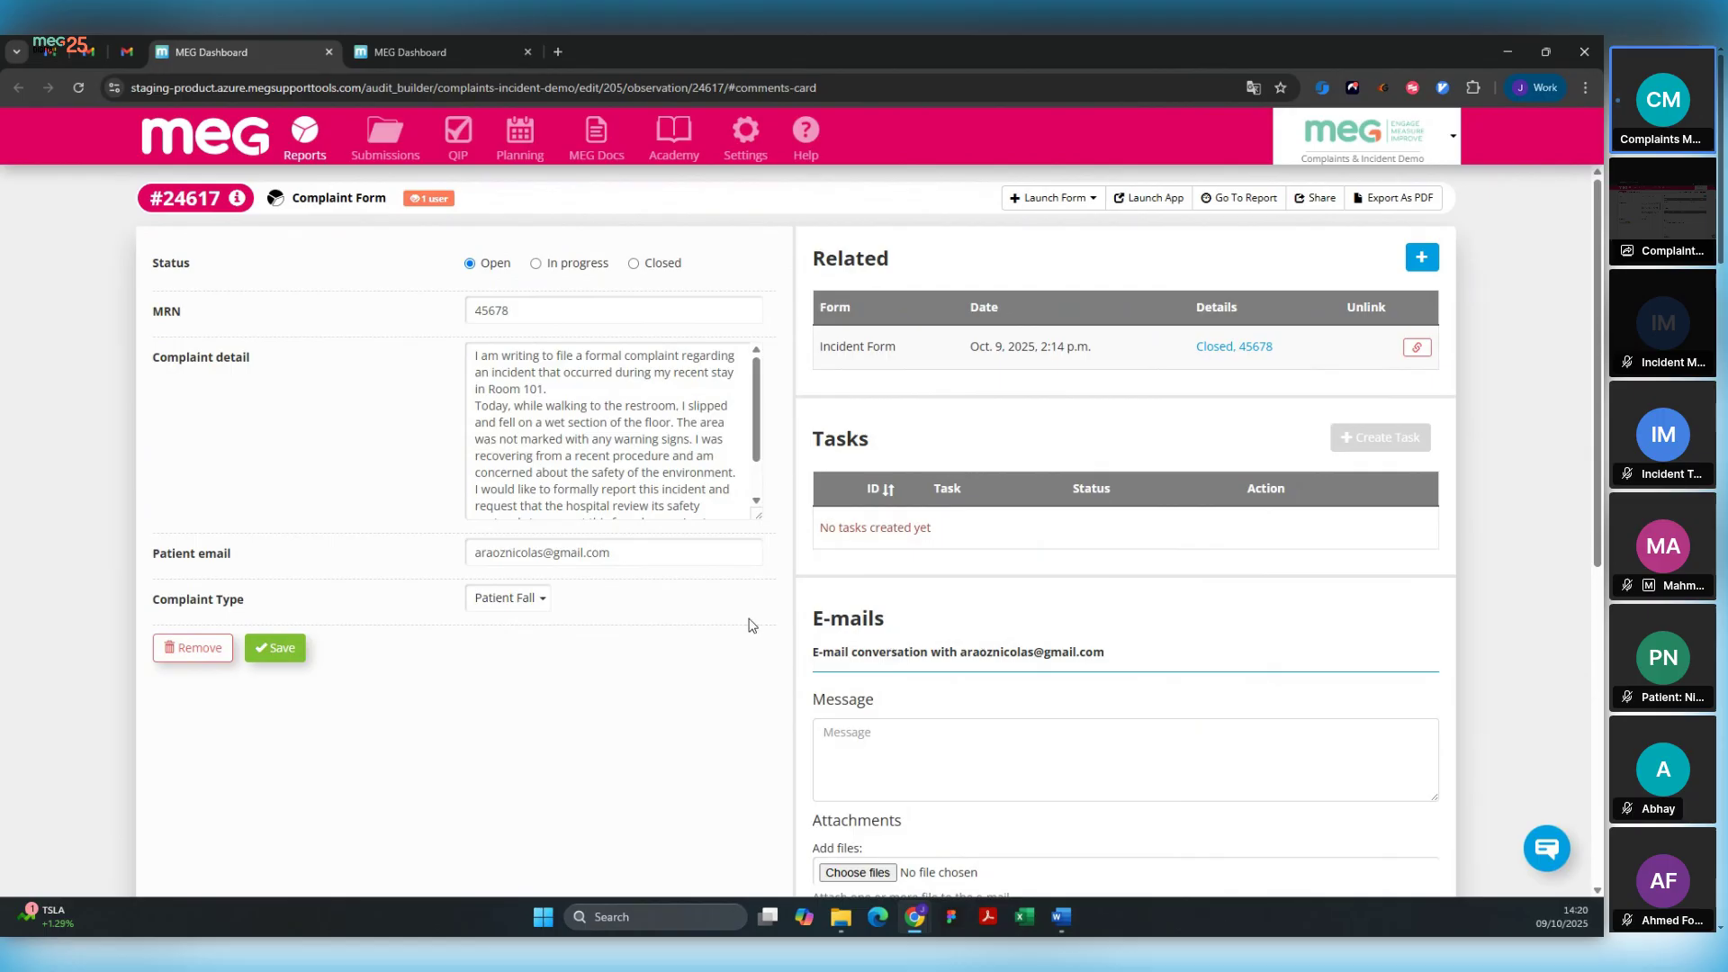
drag(756, 455, 759, 486)
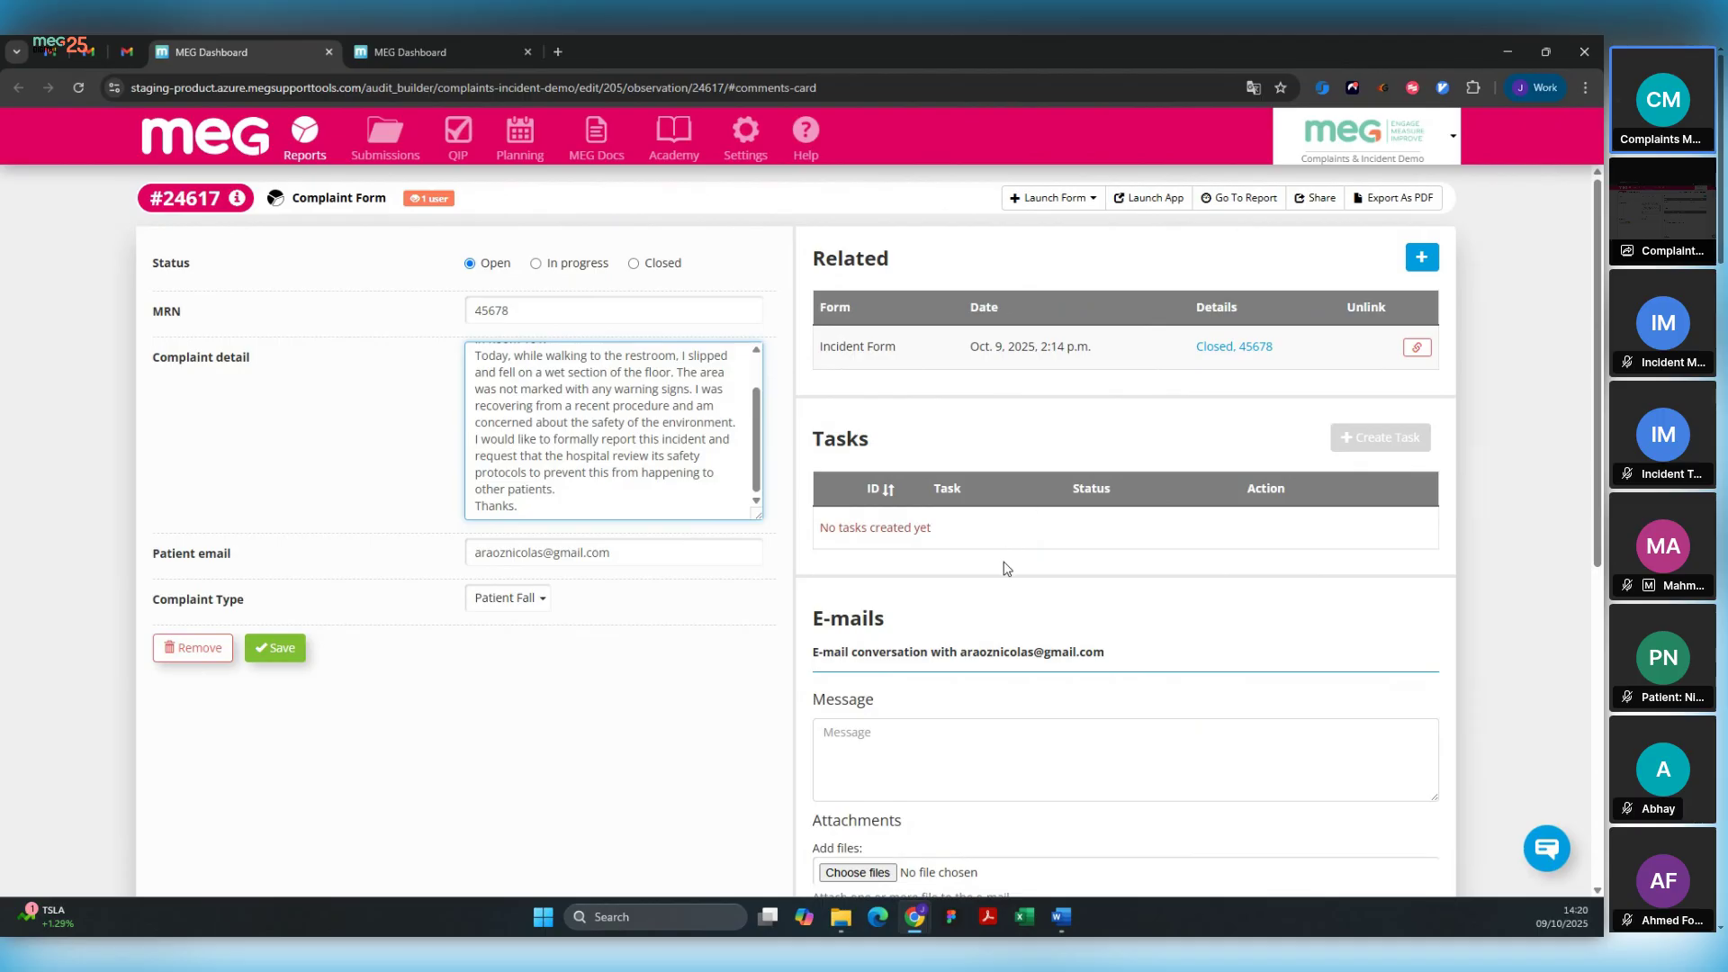
scroll(1008, 567, down, 2)
click(891, 572)
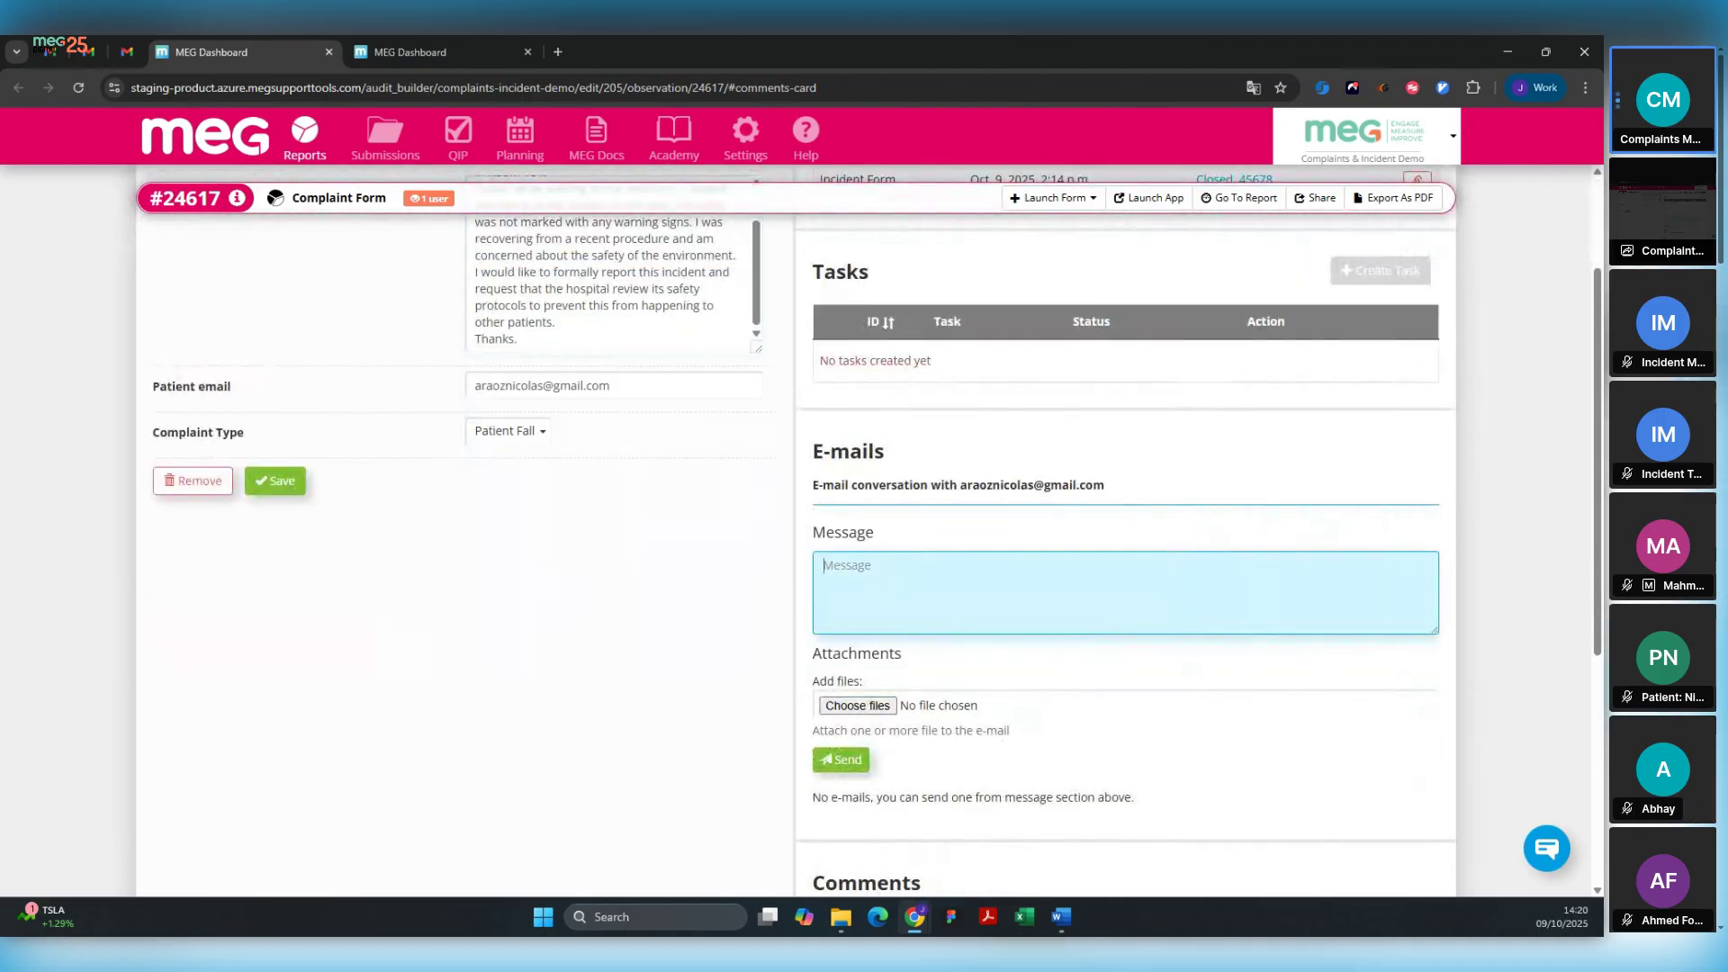
key(alt+Tab)
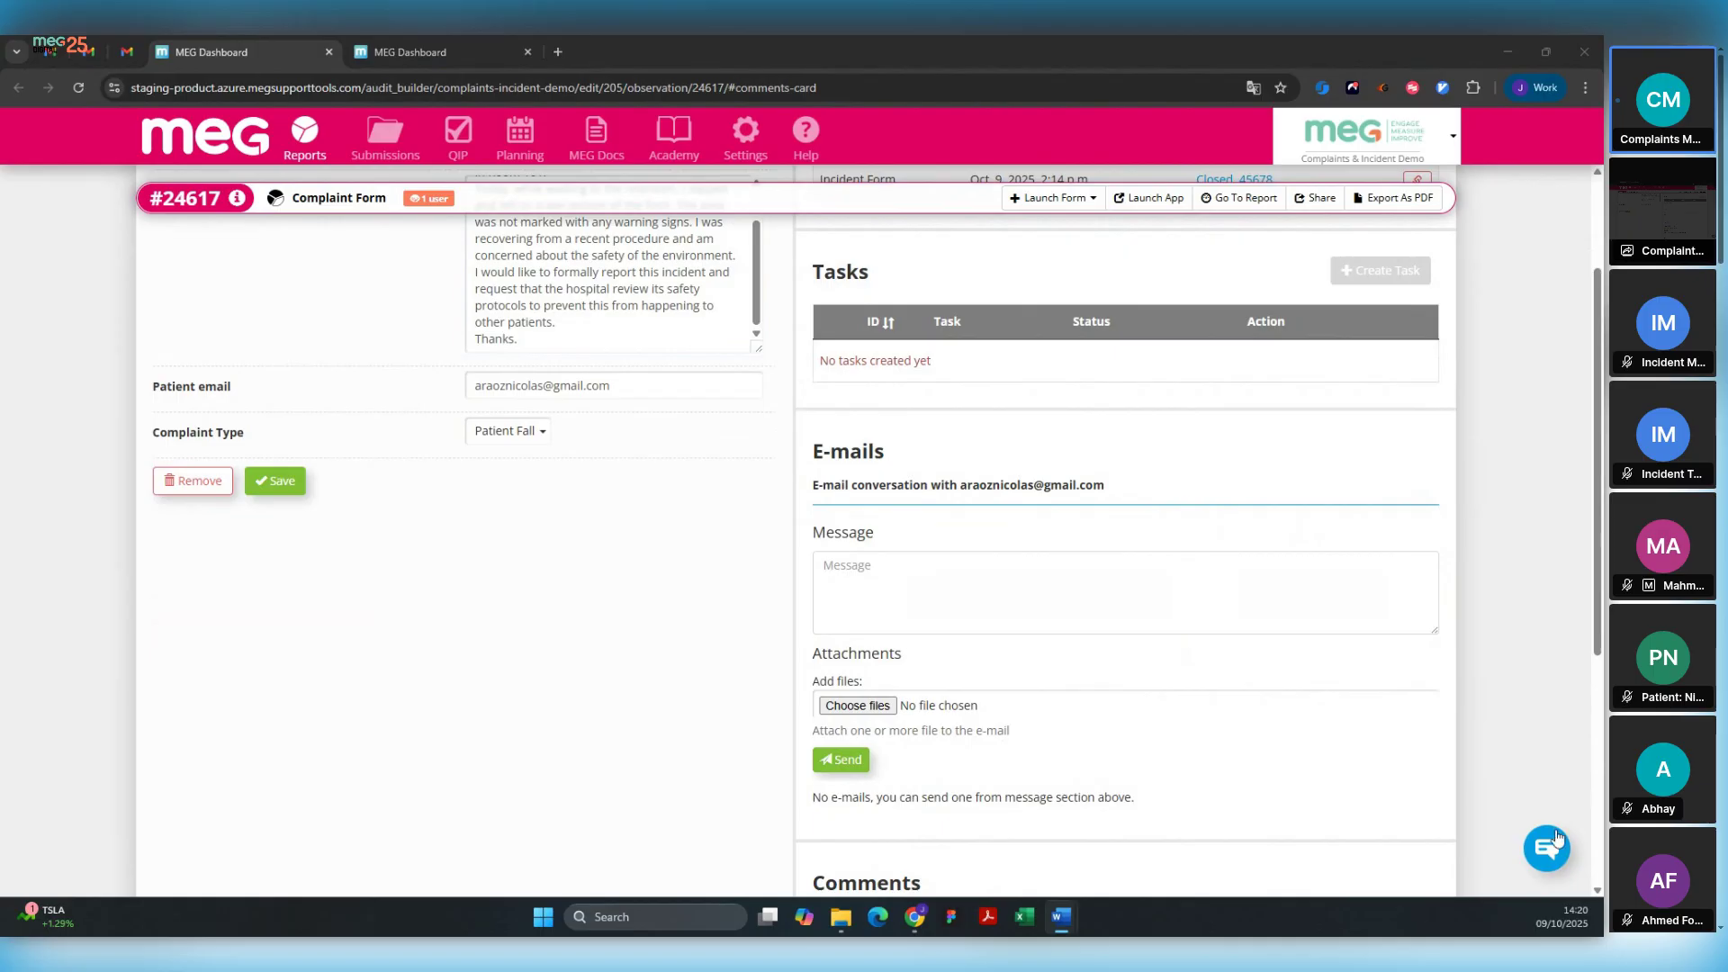
click(997, 574)
text(Dear Nicolas, Your complaint has been reviewed and handled. This ticket is now closed. Thank you for reaching out. Best regards,)
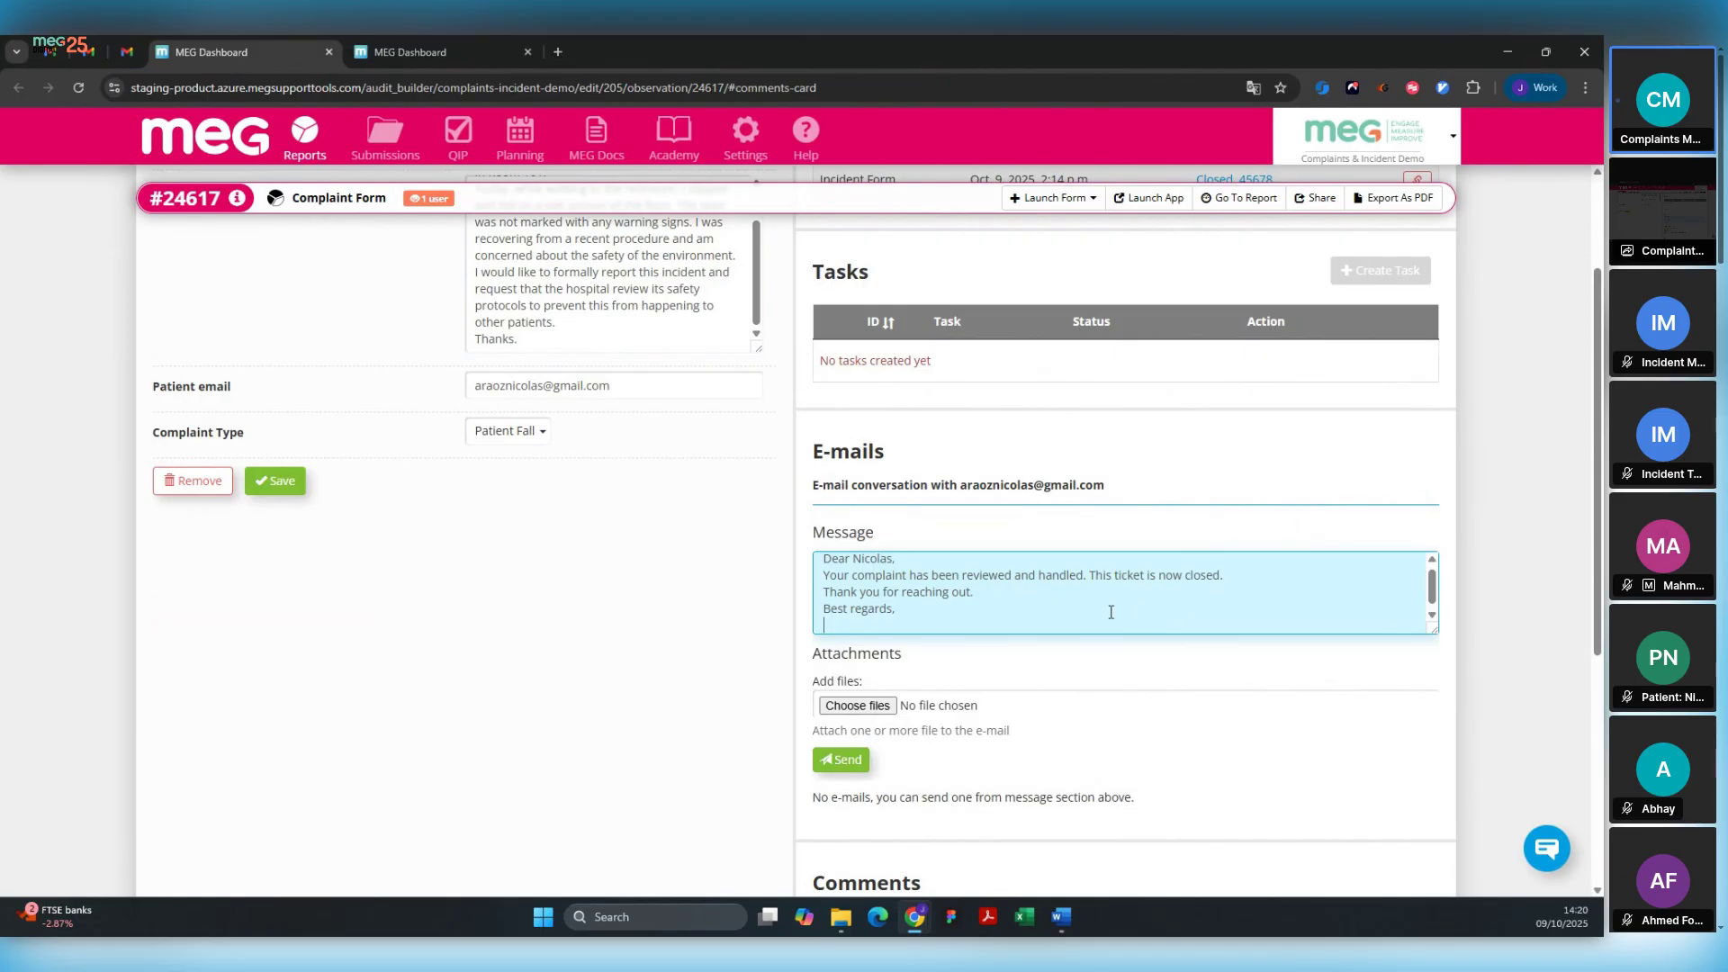
click(857, 762)
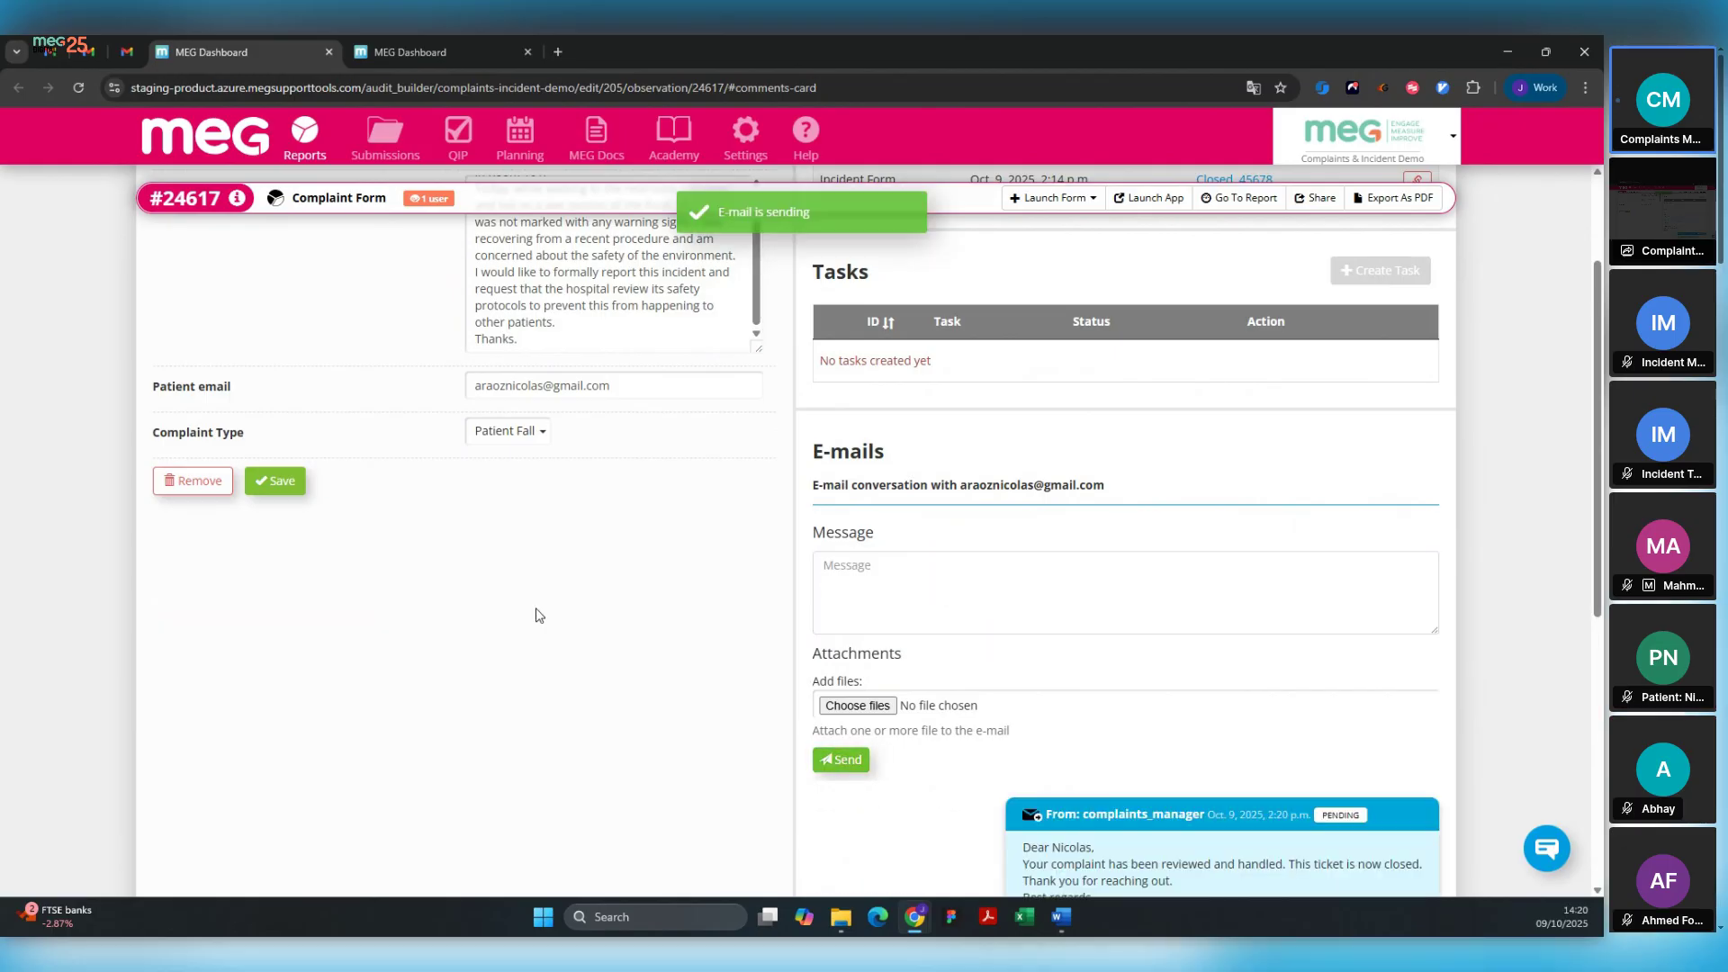
scroll(430, 617, up, 2)
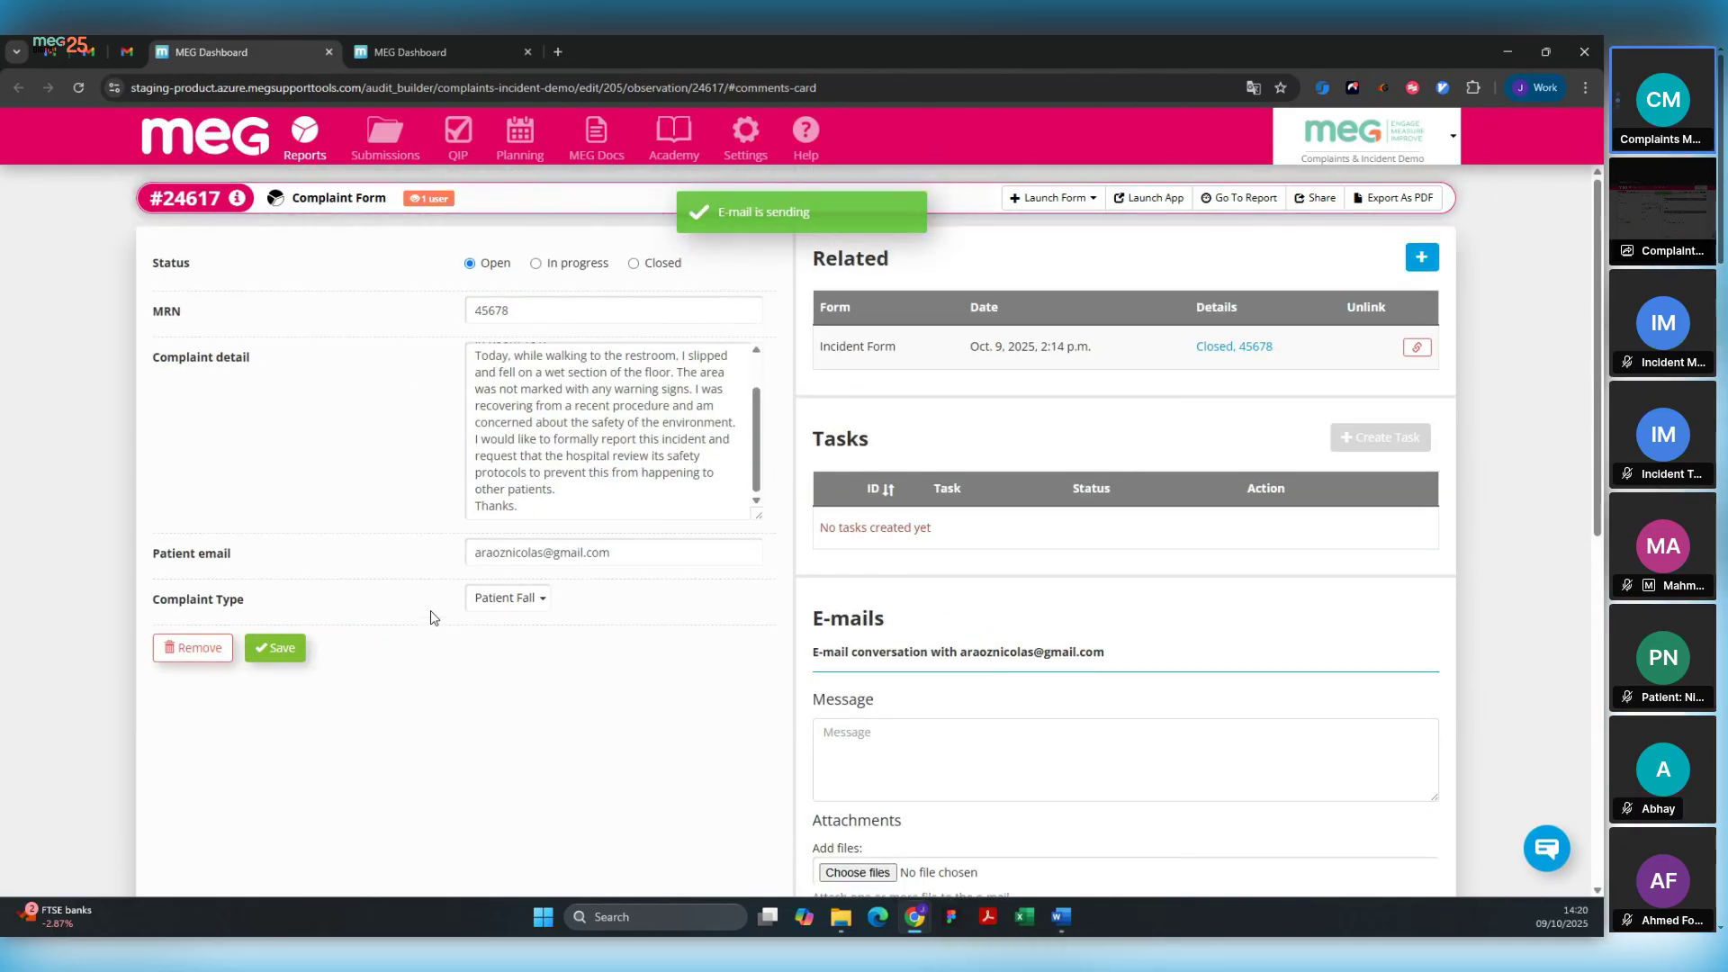